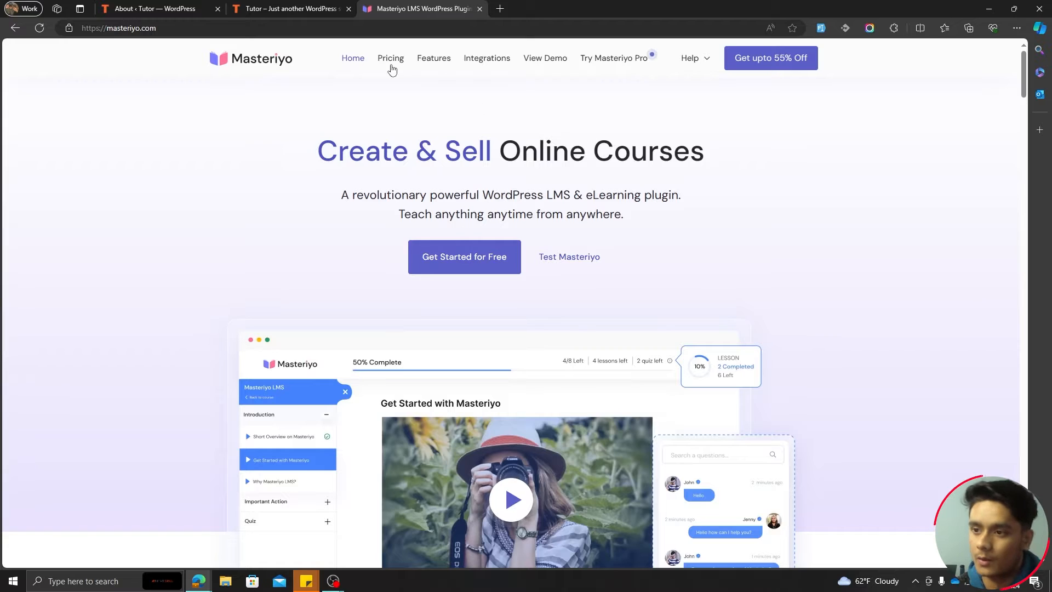
# Review the pricing plans on the Masteriyo website
pyautogui.click(391, 59)
pyautogui.middleClick(934, 225)
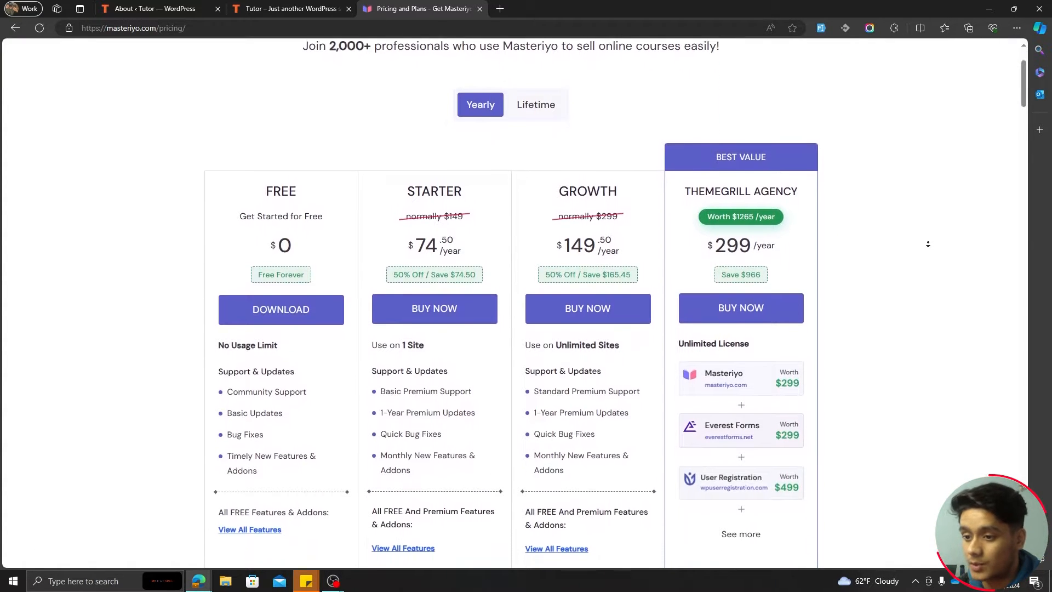
# In the WordPress admin, activate Masteriyo's Certificate Builder addon
pyautogui.click(156, 8)
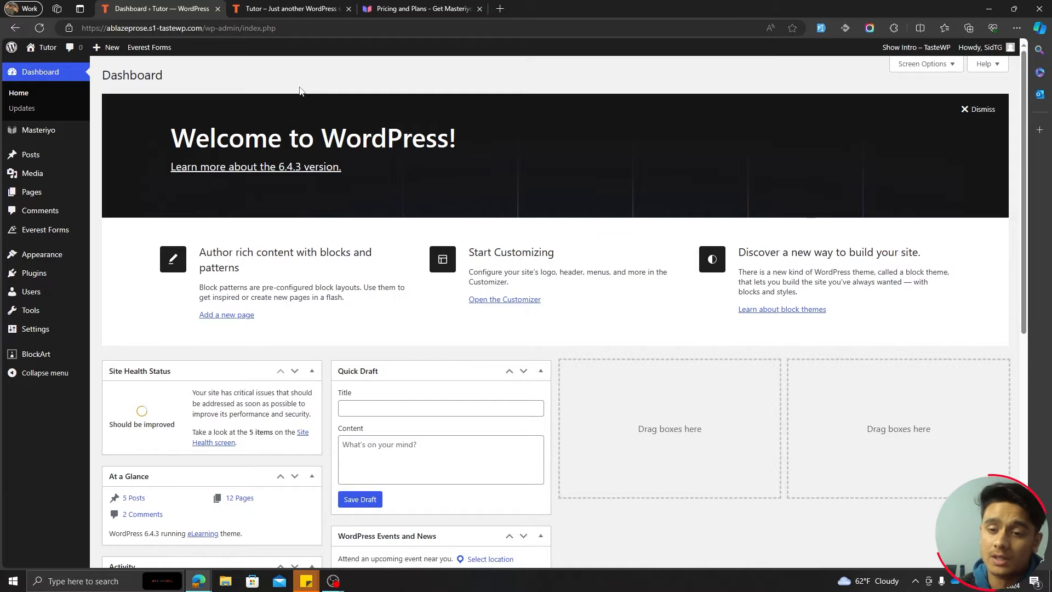
pyautogui.moveTo(78, 135)
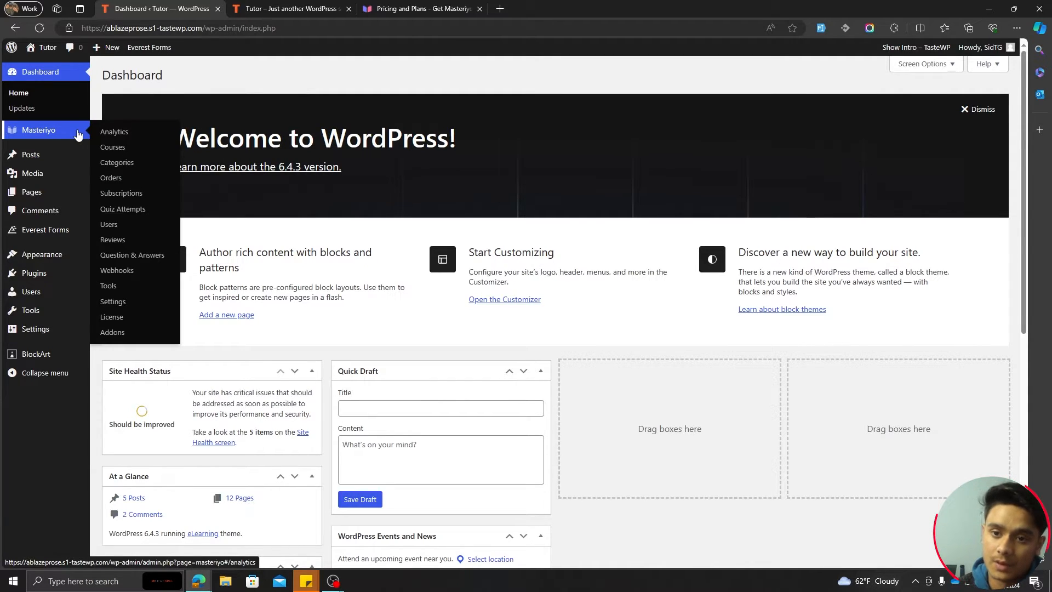
pyautogui.click(78, 134)
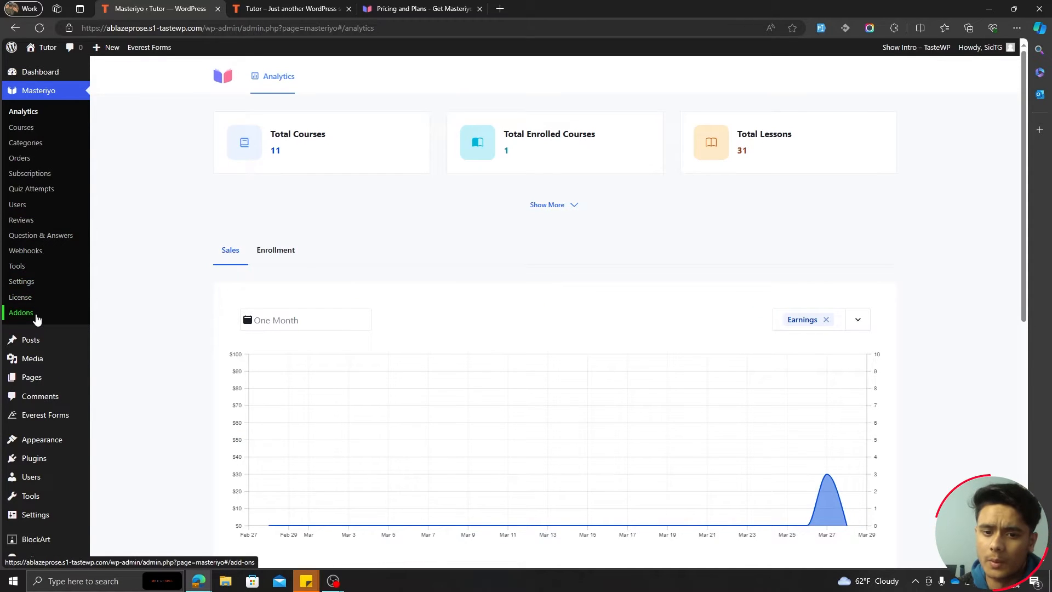
pyautogui.click(33, 313)
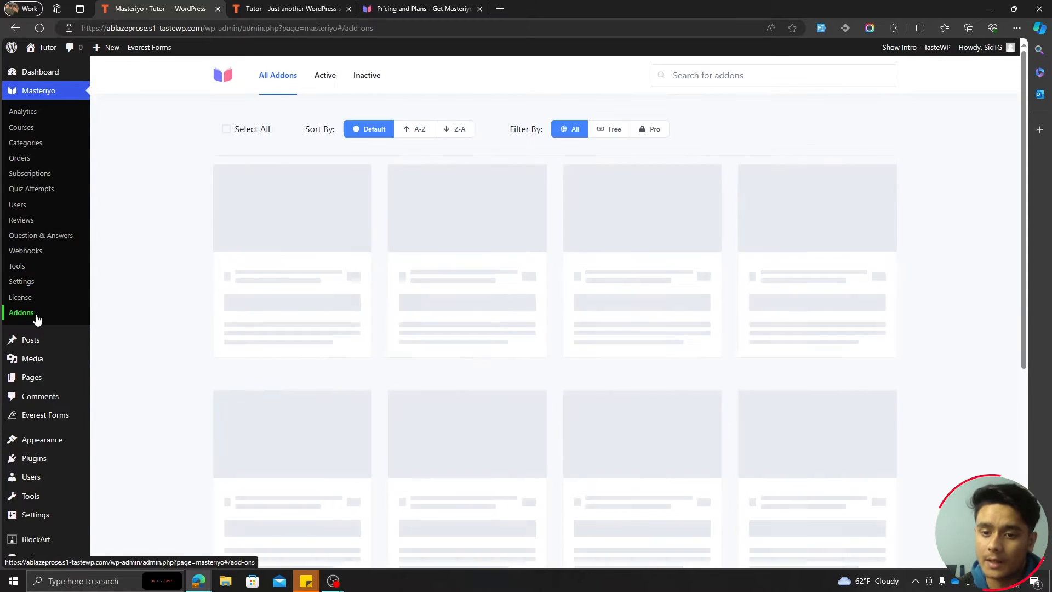
pyautogui.scroll(-15, 983, 276)
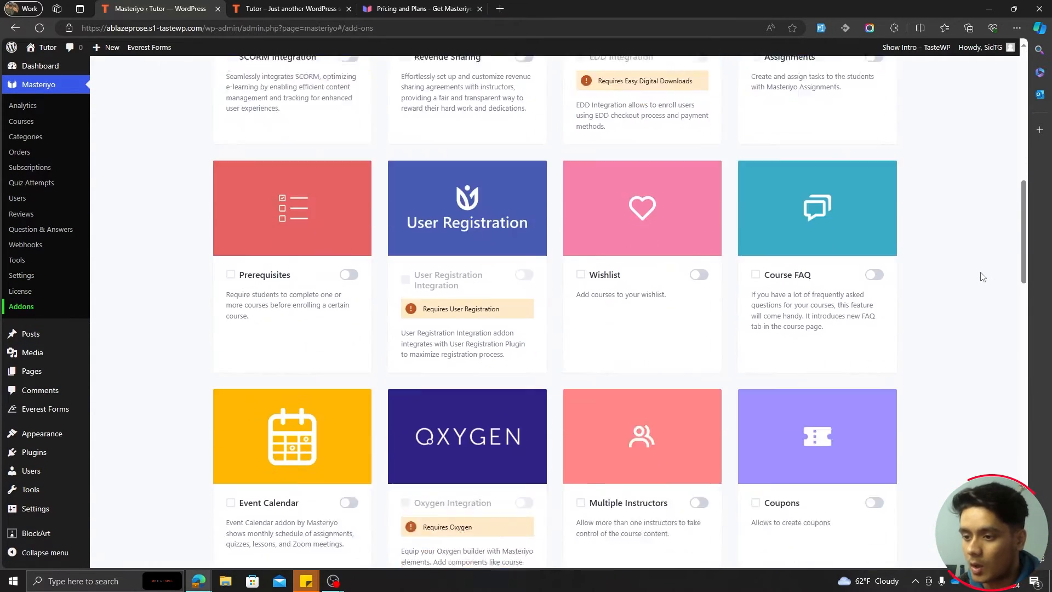
pyautogui.scroll(-3, 982, 276)
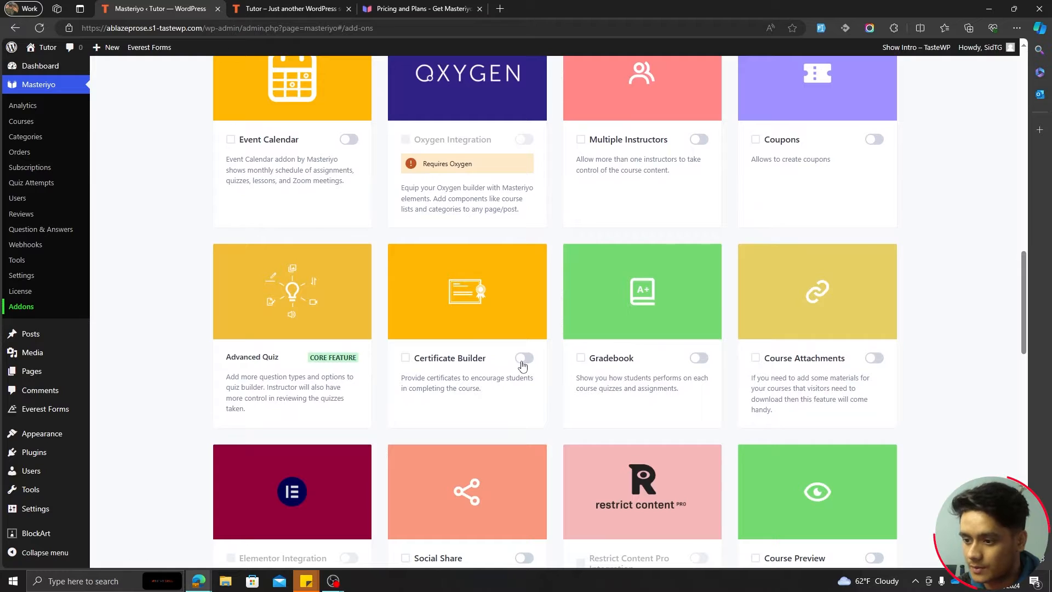
pyautogui.click(524, 358)
pyautogui.scroll(15, 962, 366)
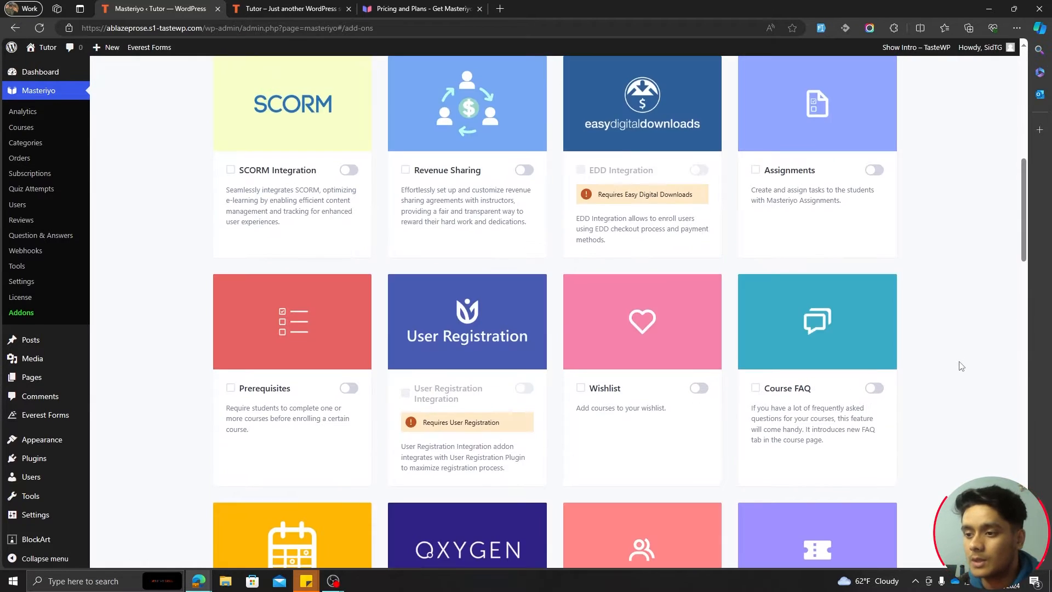
pyautogui.scroll(2, 961, 366)
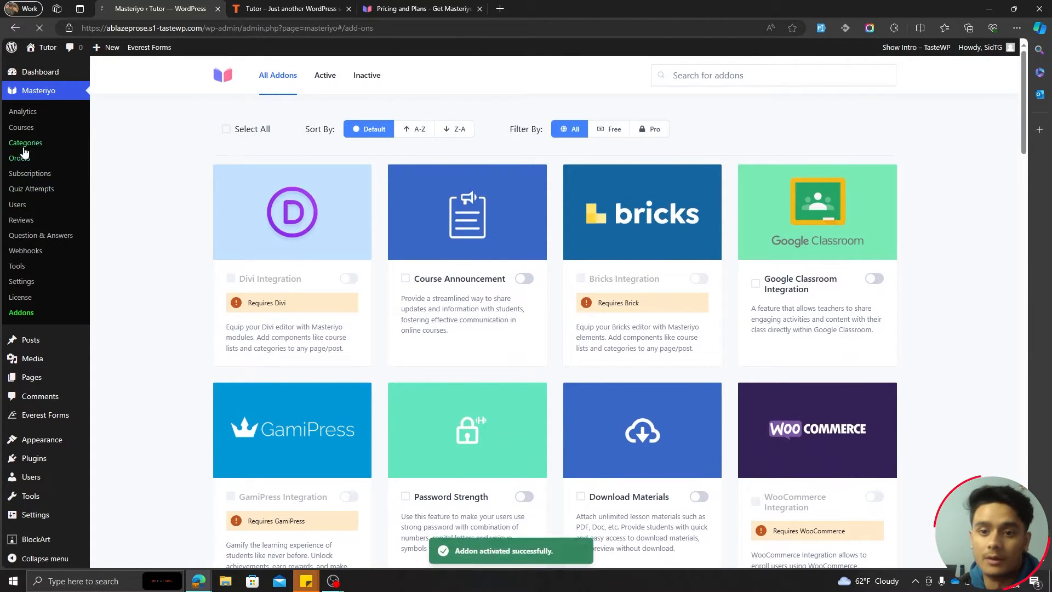
# Open the Essential Guitar Licks course for editing from the Masteriyo course list
pyautogui.click(27, 130)
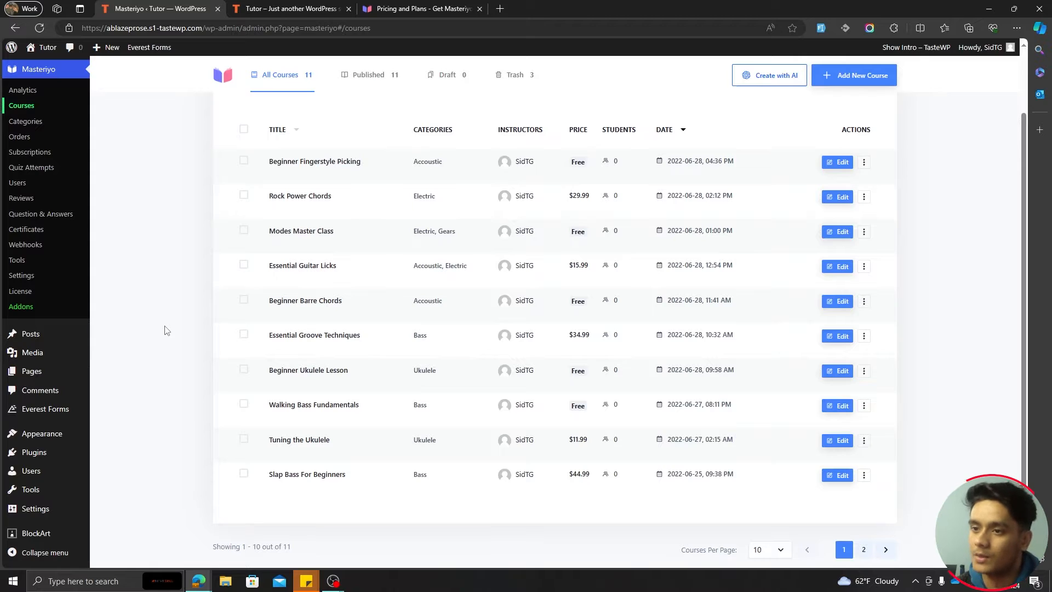
pyautogui.scroll(2, 165, 331)
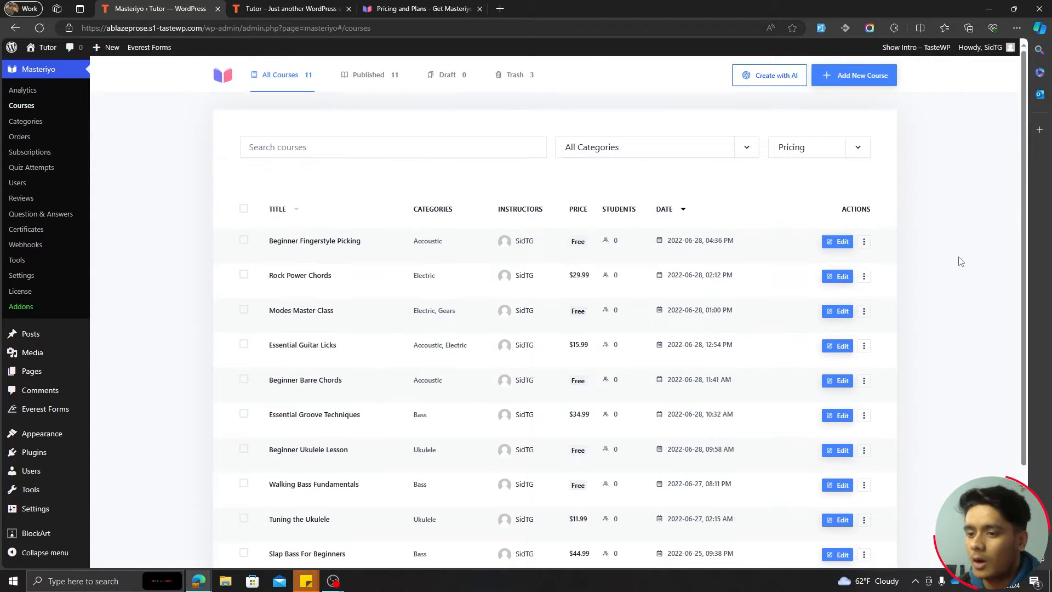
pyautogui.scroll(-2, 953, 263)
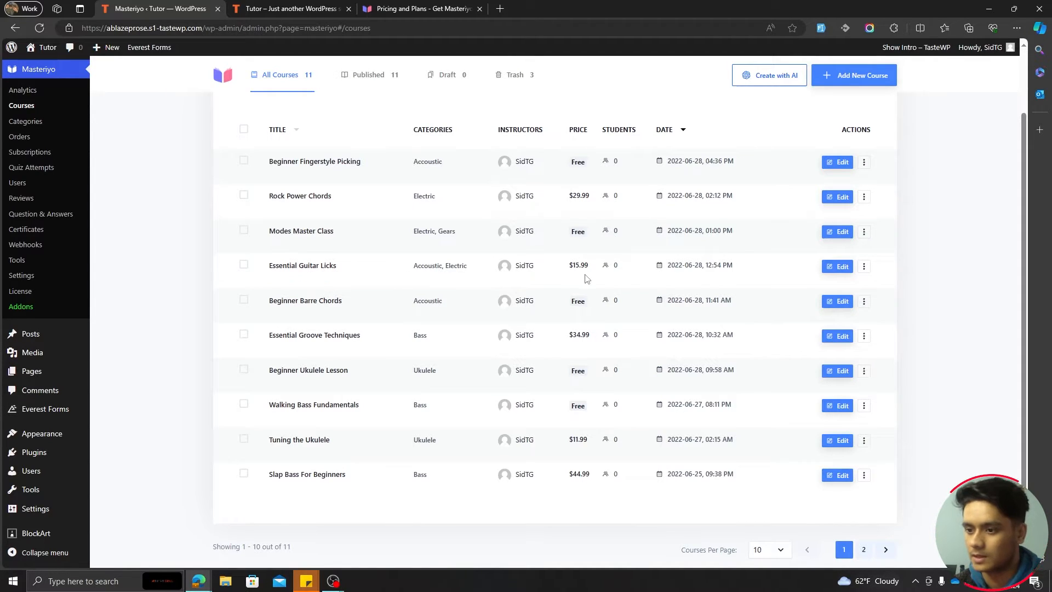
pyautogui.click(833, 268)
pyautogui.scroll(2, 135, 269)
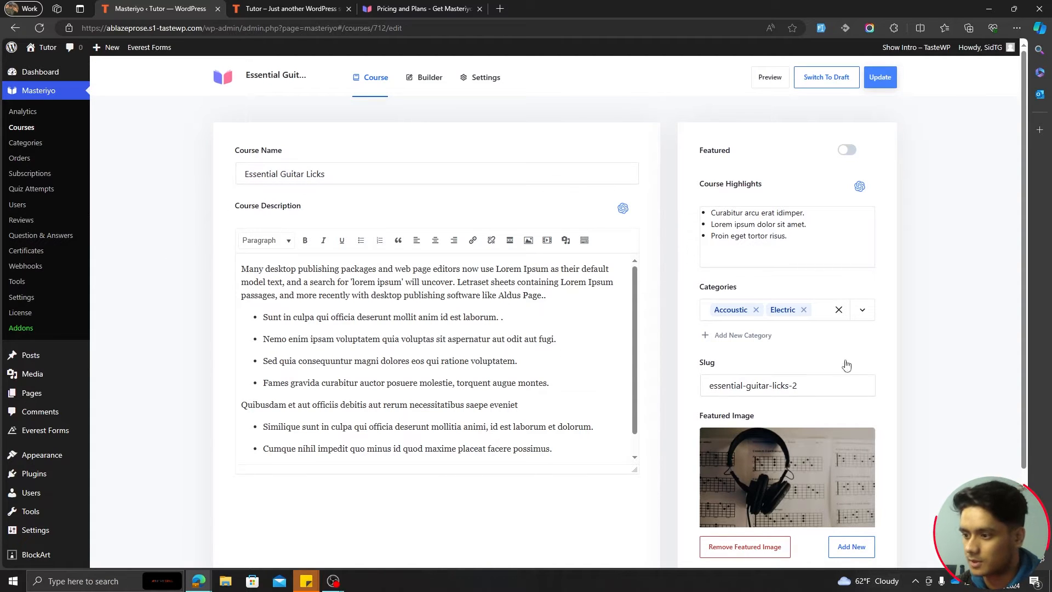
# Check the course builder's options for adding content and sections without adding any, and update the course
pyautogui.click(428, 81)
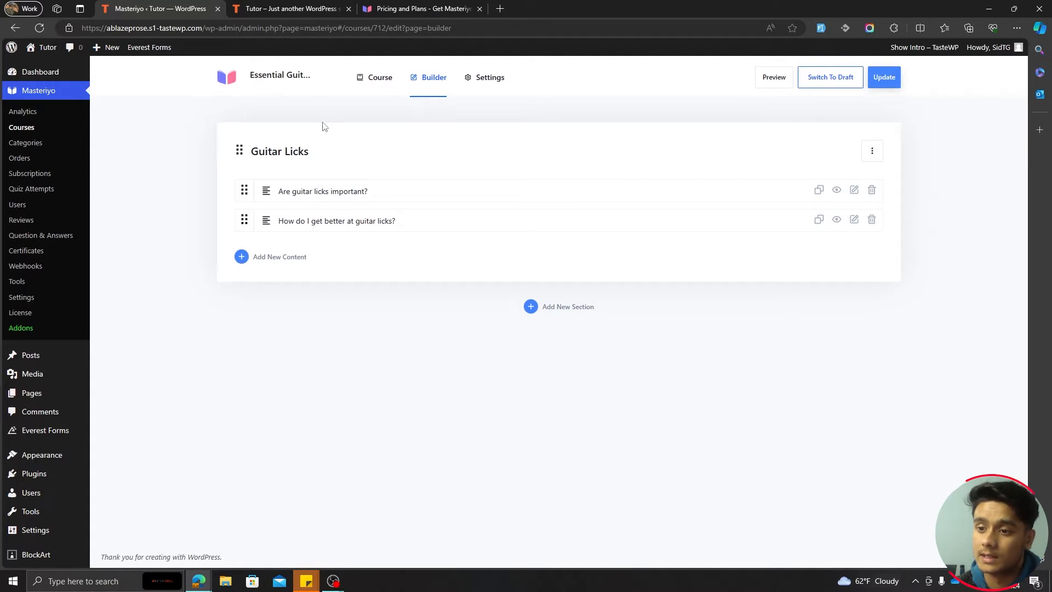
pyautogui.click(290, 257)
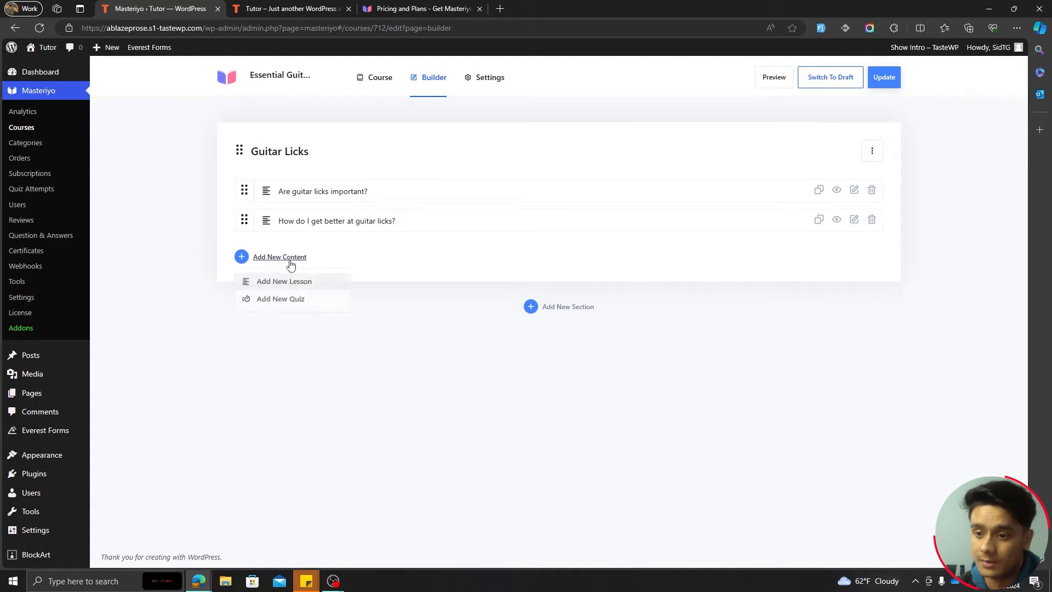
pyautogui.click(559, 307)
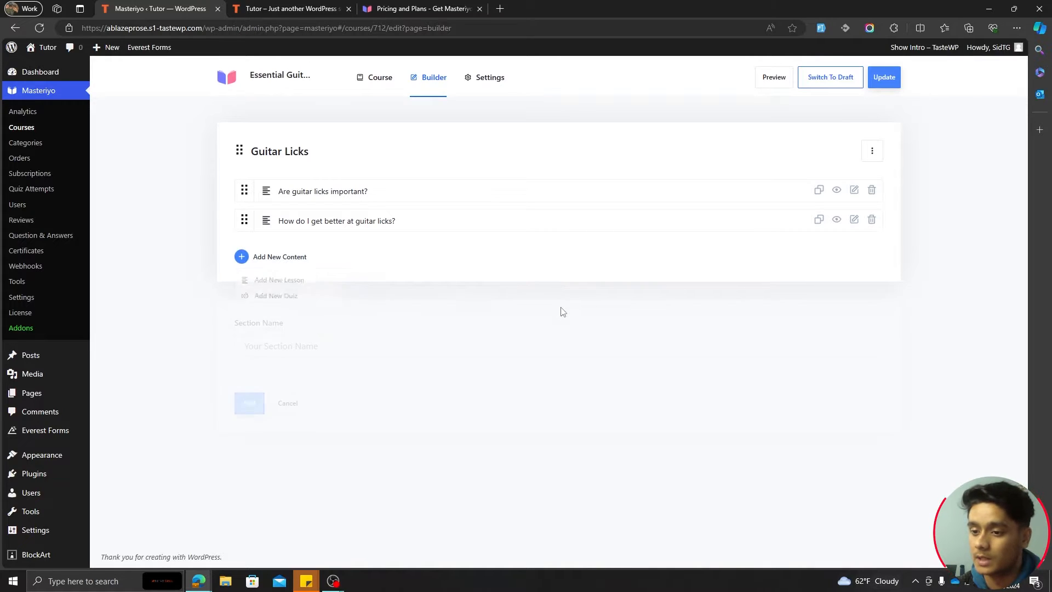
pyautogui.click(285, 404)
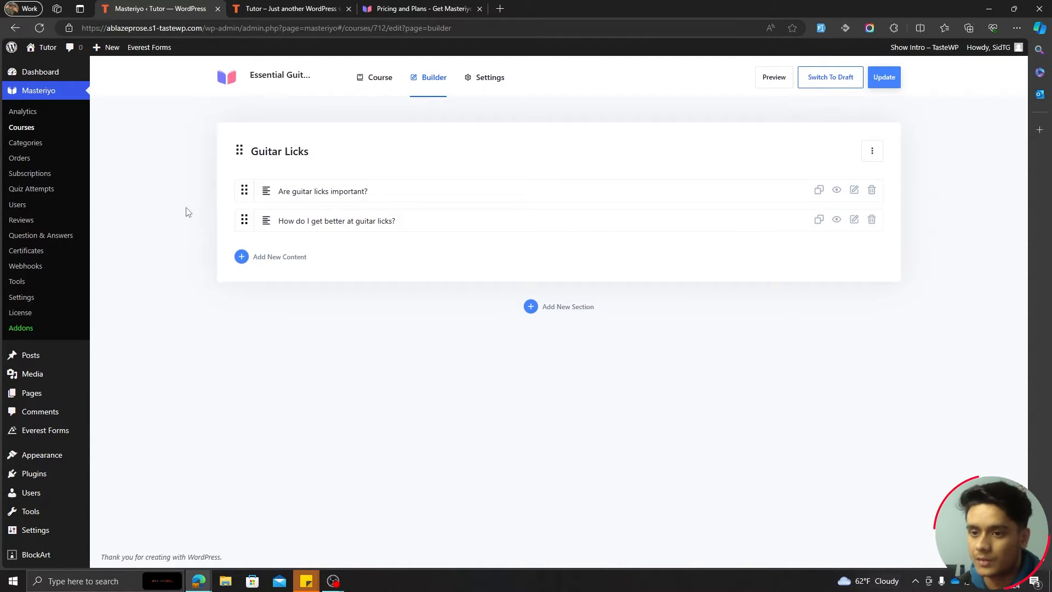
pyautogui.click(894, 74)
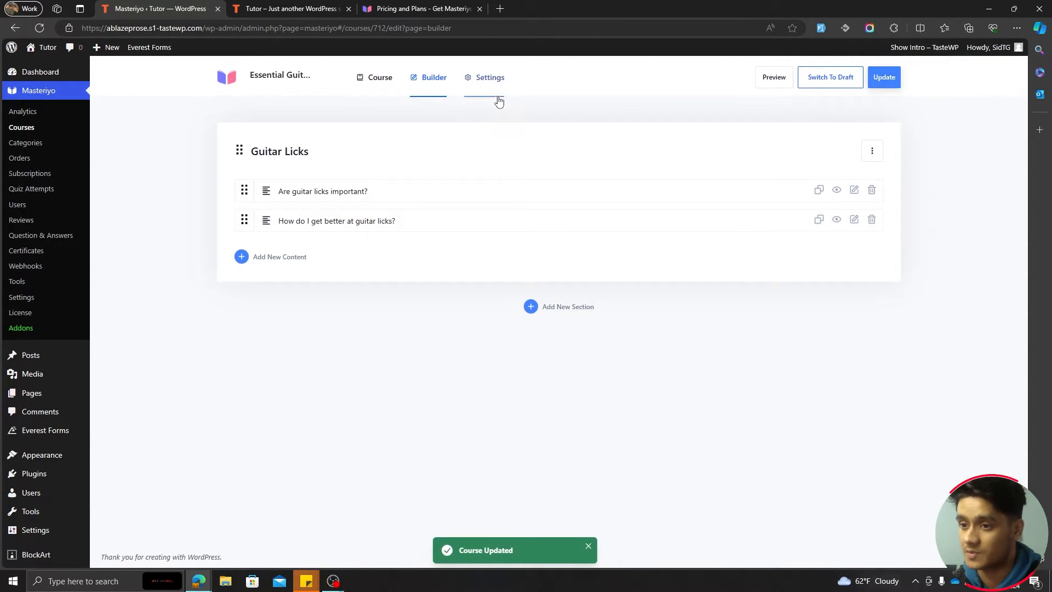
# Enable the certificate in the course's certificate settings without choosing a template, and update the course
pyautogui.click(377, 79)
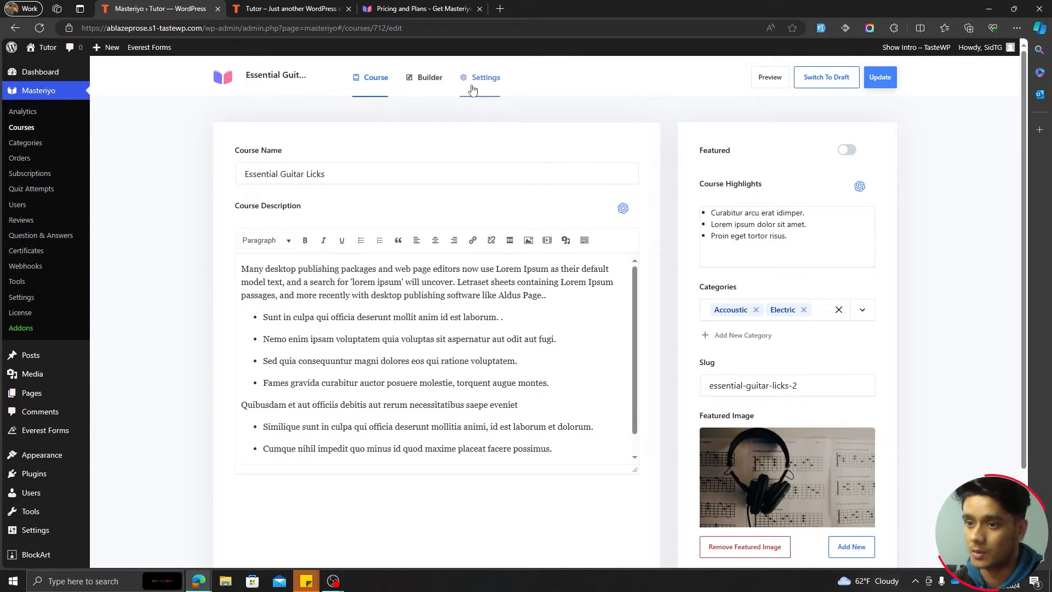
pyautogui.click(472, 88)
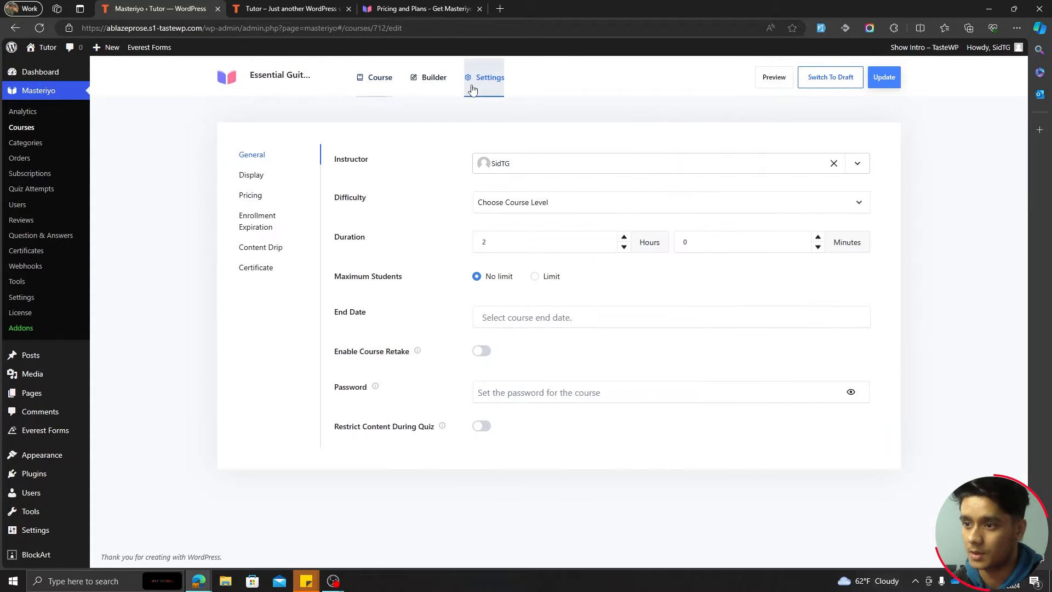
pyautogui.click(274, 274)
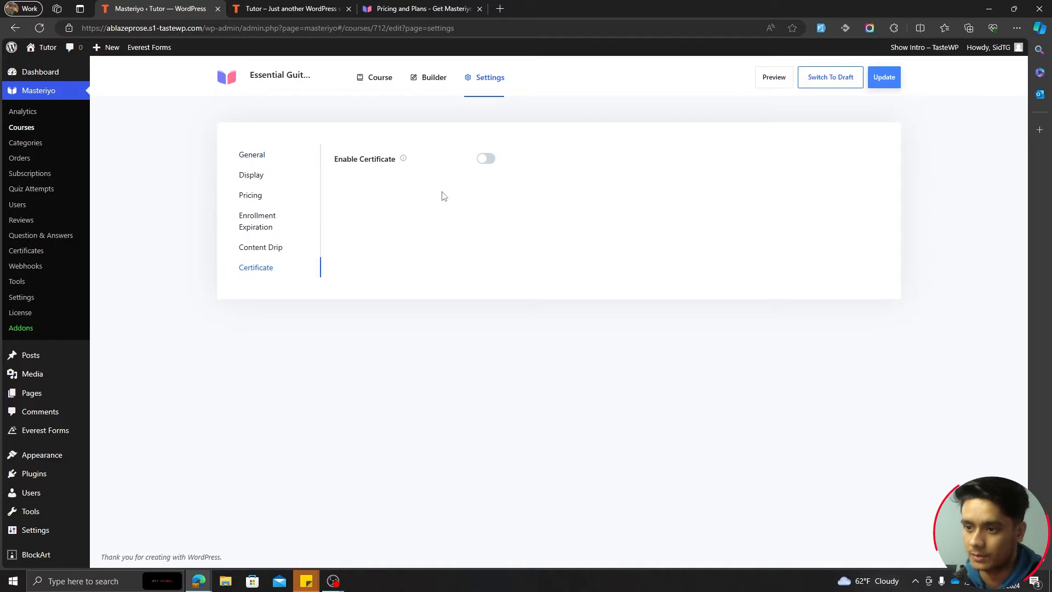
pyautogui.click(485, 158)
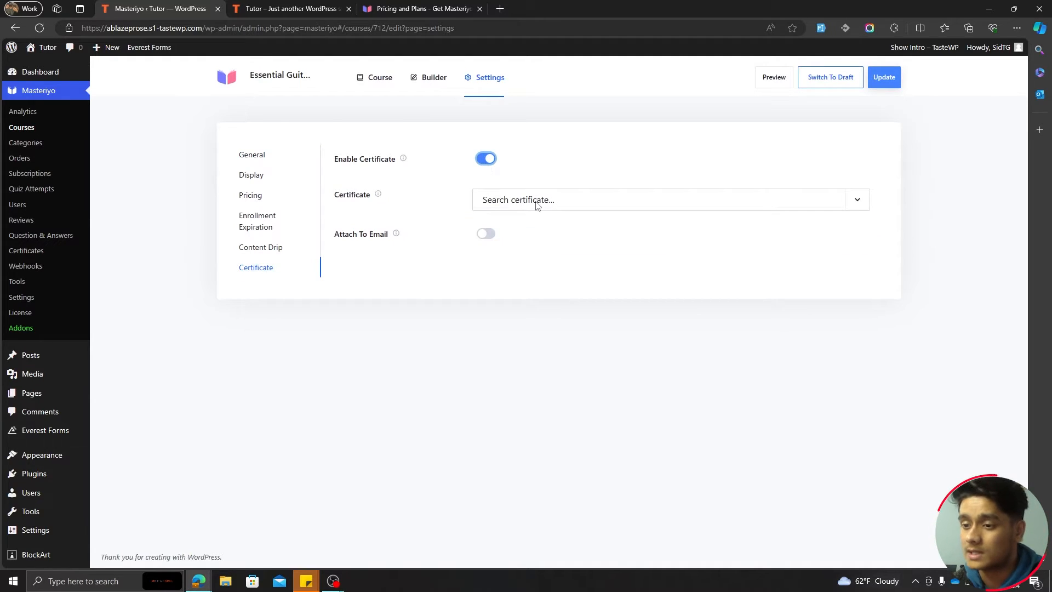
pyautogui.click(556, 202)
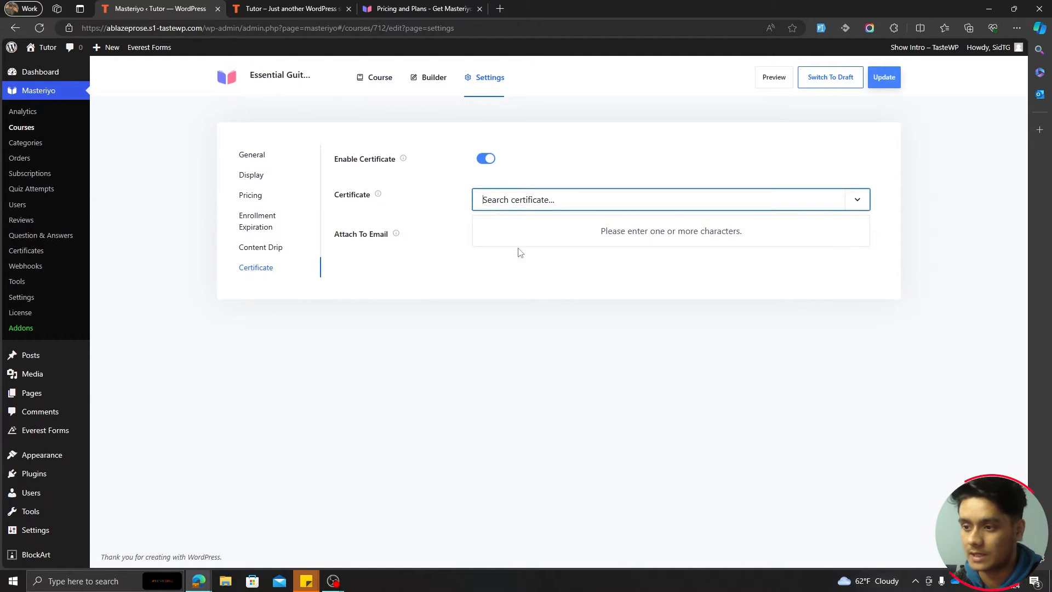
pyautogui.click(700, 253)
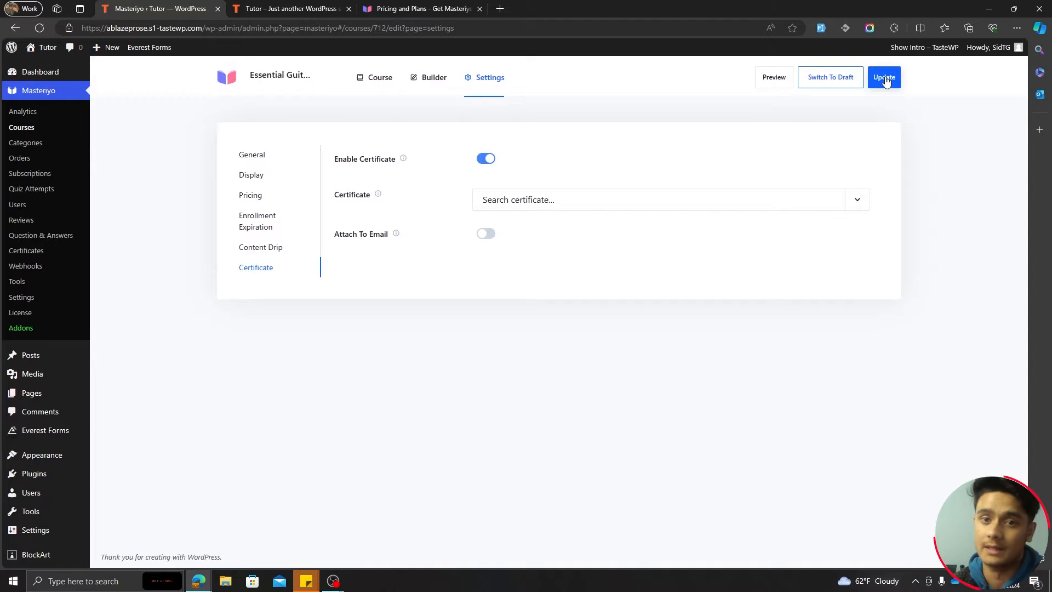
pyautogui.click(885, 78)
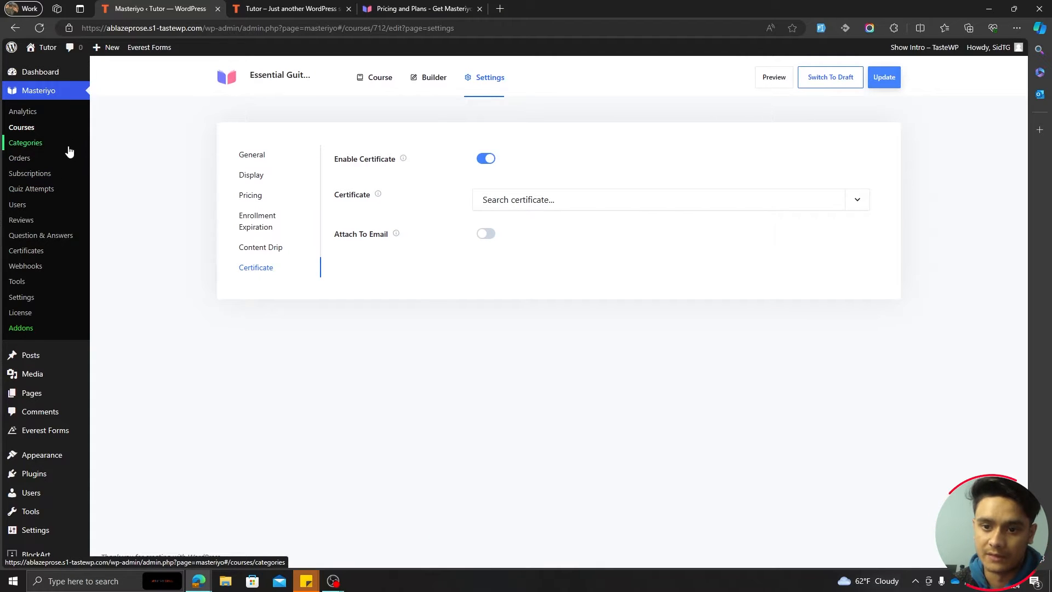
# Create a new Masteriyo certificate from the Certificate sample 5 template
pyautogui.click(31, 252)
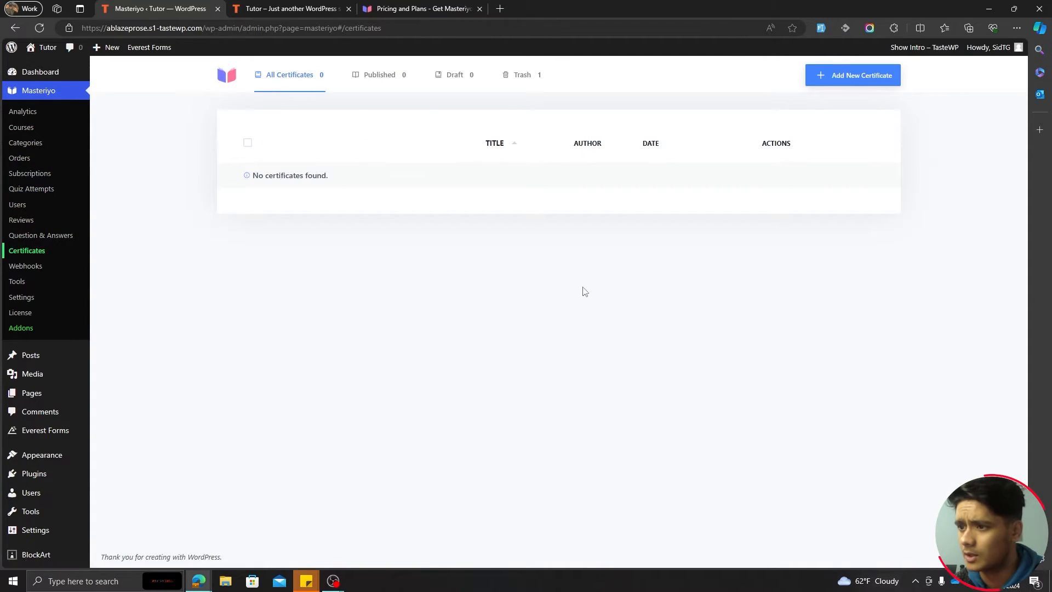
pyautogui.click(854, 87)
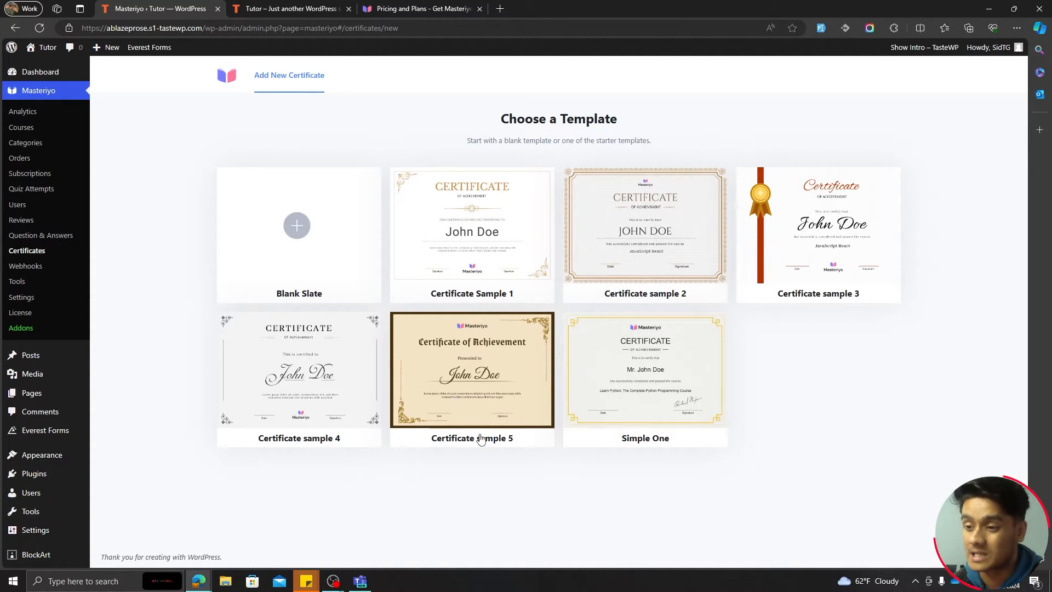
pyautogui.click(463, 392)
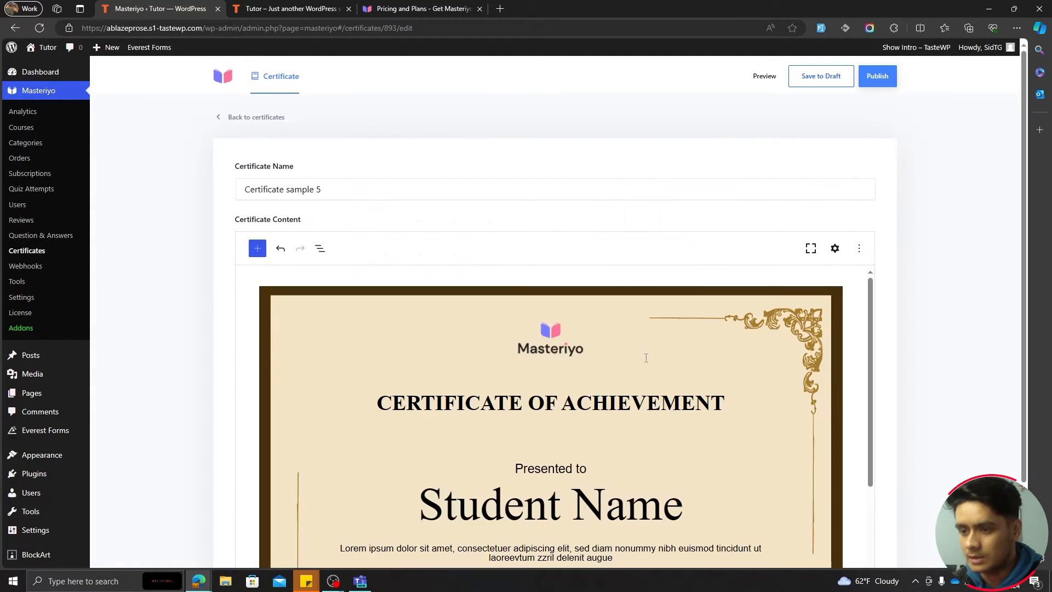
# Rename the certificate to "Certificate 1"
pyautogui.scroll(-2, 883, 378)
pyautogui.scroll(2, 901, 387)
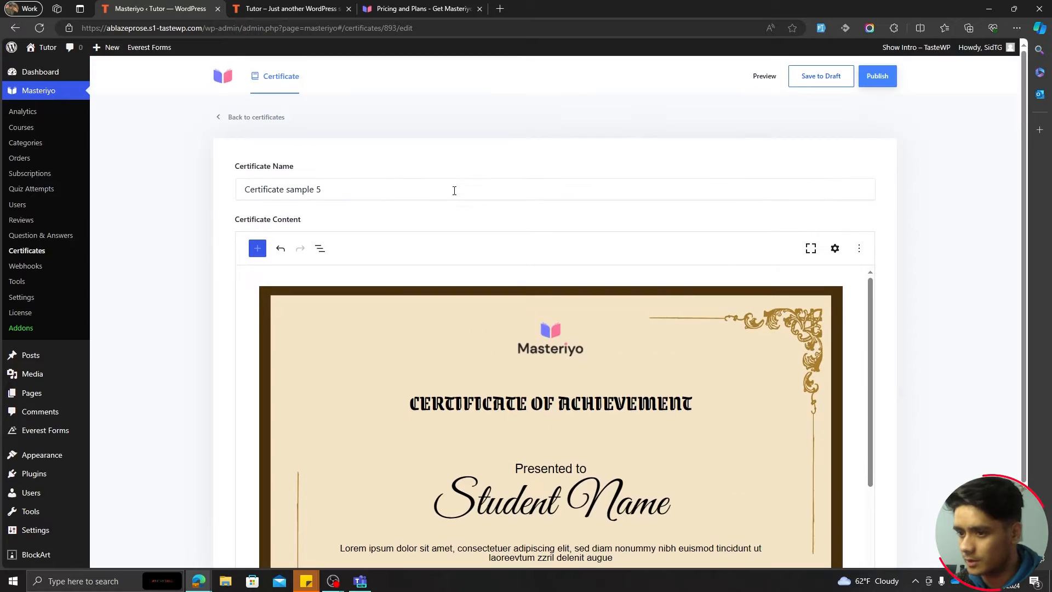
pyautogui.moveTo(322, 189); pyautogui.dragTo(285, 190)
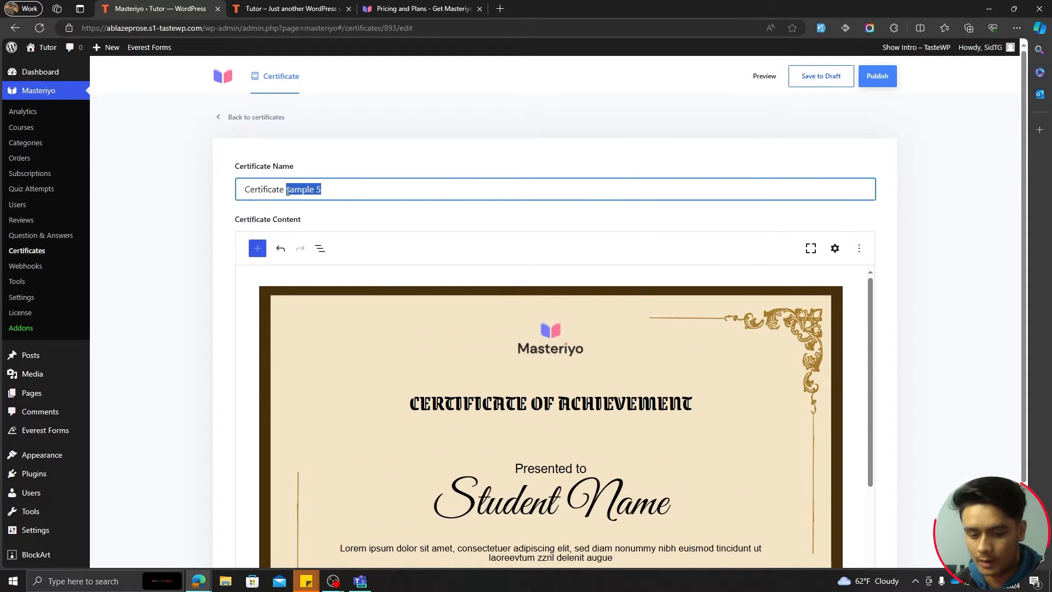
pyautogui.write('1')
# Shorten the spacer between the "Certificate of Achievement" heading and the "Presented to" line on the certificate
pyautogui.click(412, 289)
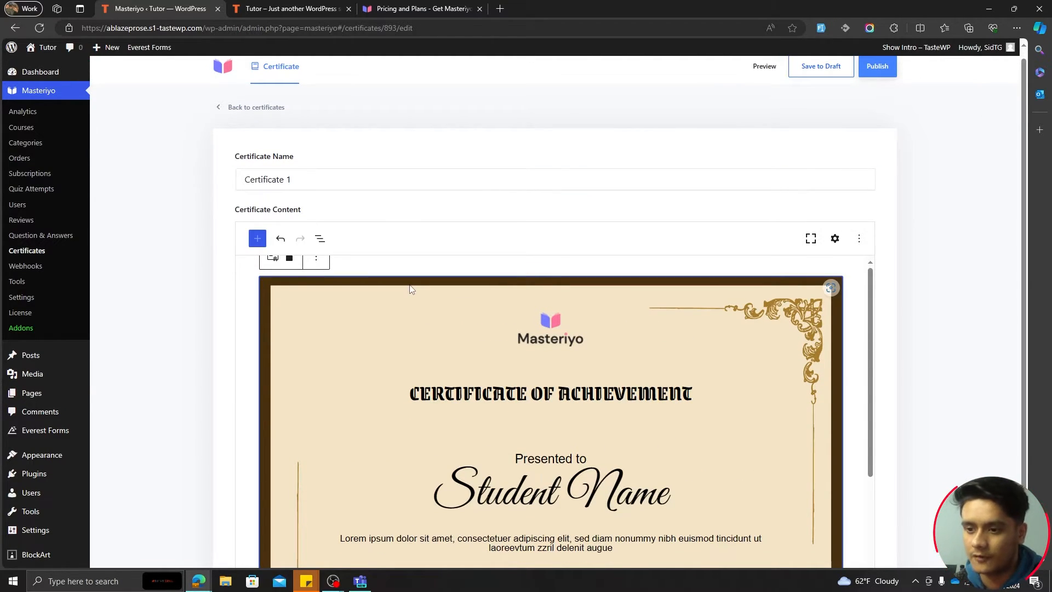
pyautogui.scroll(-1, 437, 301)
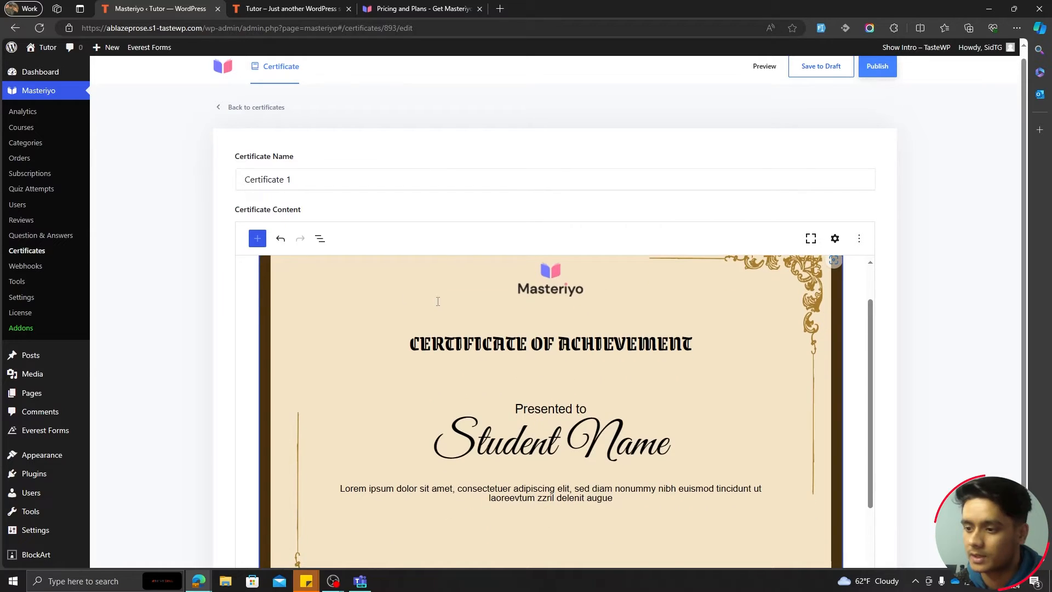
pyautogui.click(535, 283)
pyautogui.click(505, 344)
pyautogui.scroll(-1, 526, 340)
pyautogui.click(538, 334)
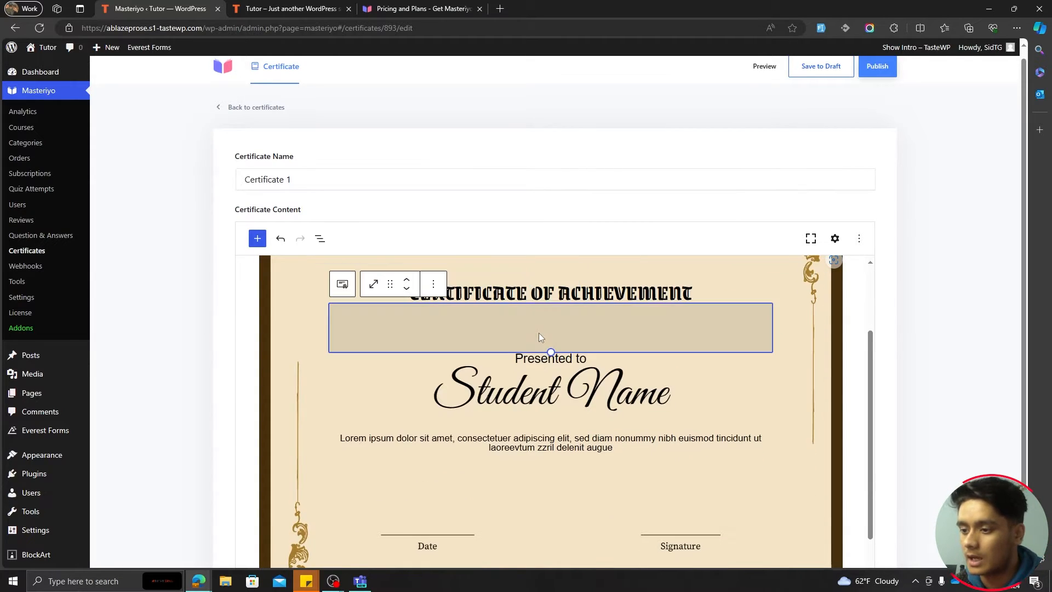
pyautogui.moveTo(524, 352); pyautogui.dragTo(524, 355)
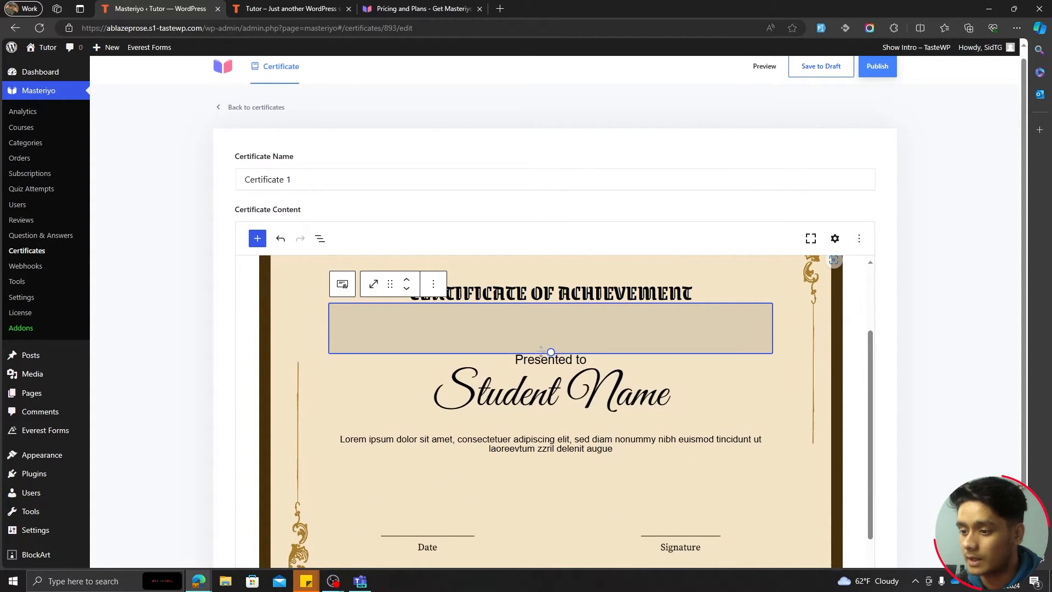
pyautogui.click(540, 359)
pyautogui.scroll(2, 654, 386)
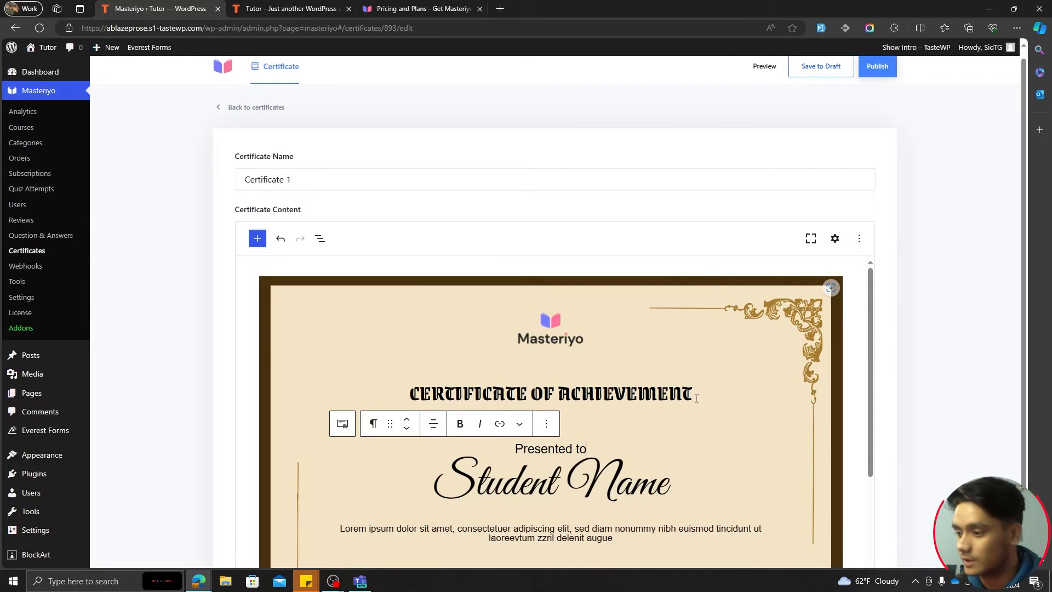
# Change the certificate heading to "CERTIFICATE OF COMPLETION"
pyautogui.moveTo(696, 399); pyautogui.dragTo(561, 384)
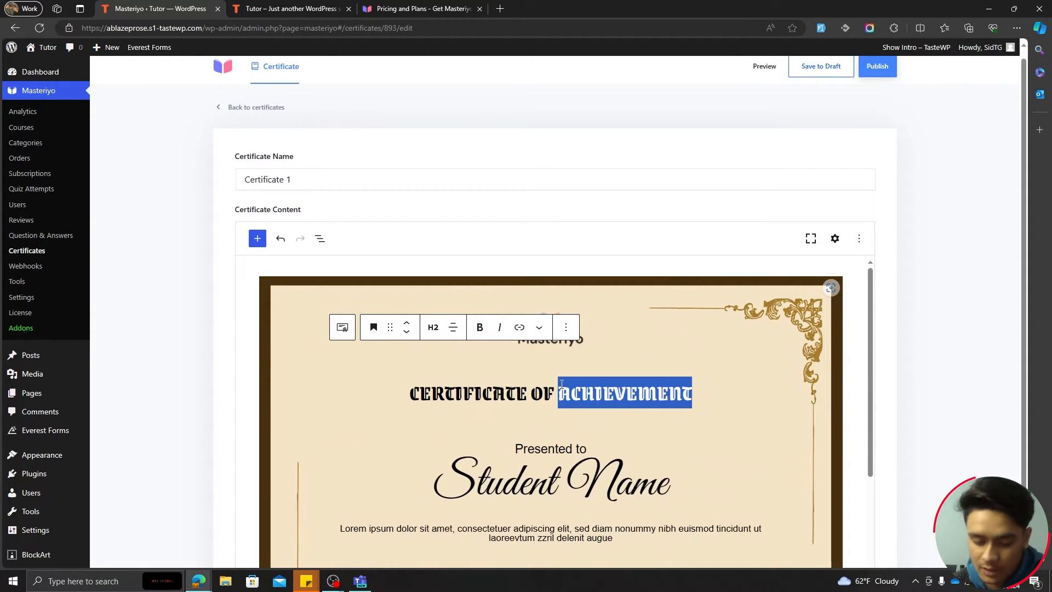
pyautogui.write('COMPLETION')
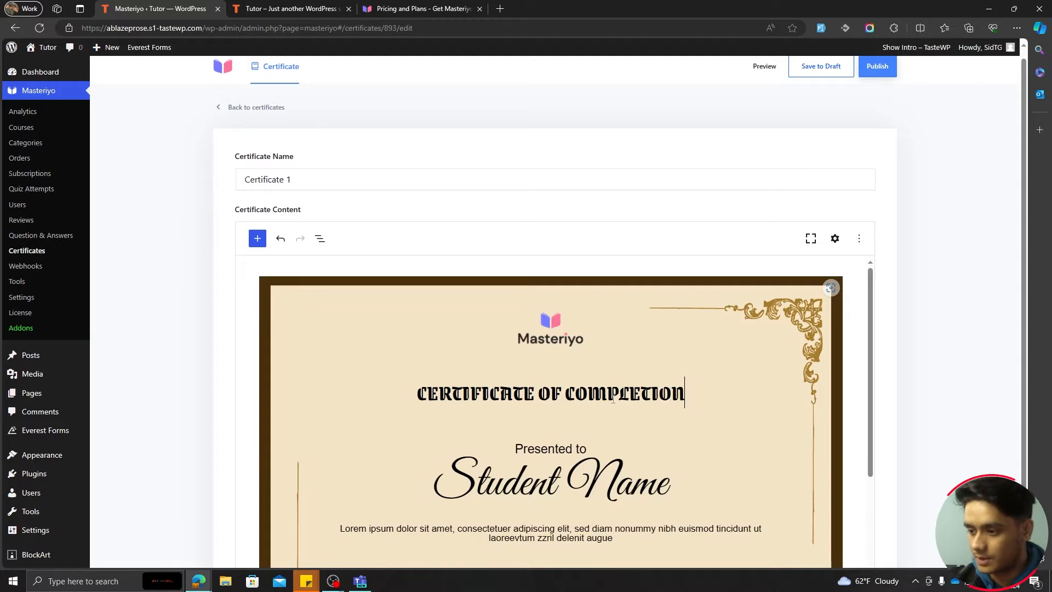
pyautogui.scroll(-1, 662, 439)
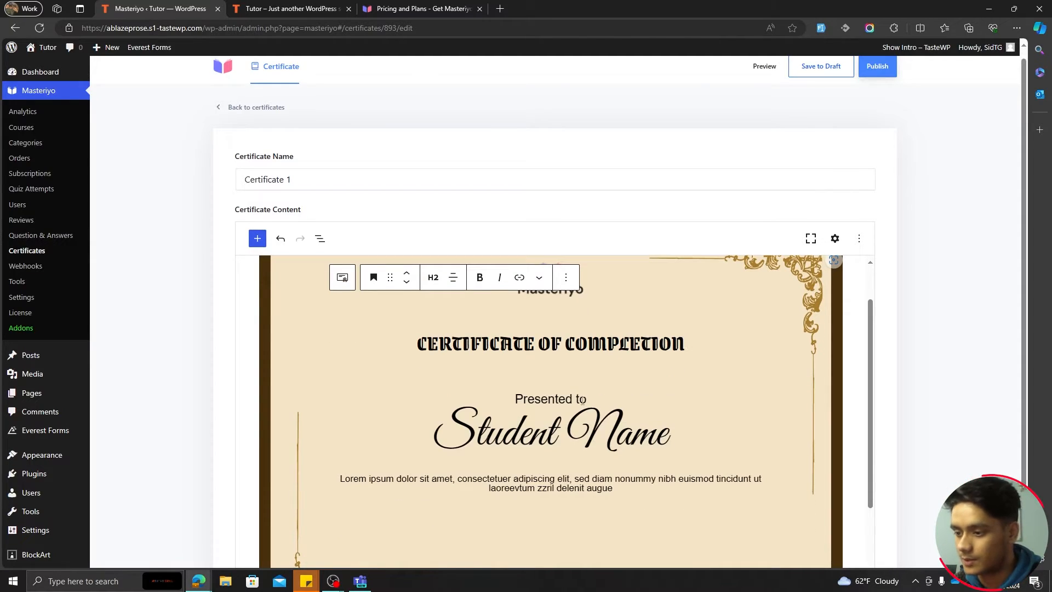
# Examine the logo, the student name and the Masteriyo LMS blocks that can be inserted into the certificate
pyautogui.click(610, 394)
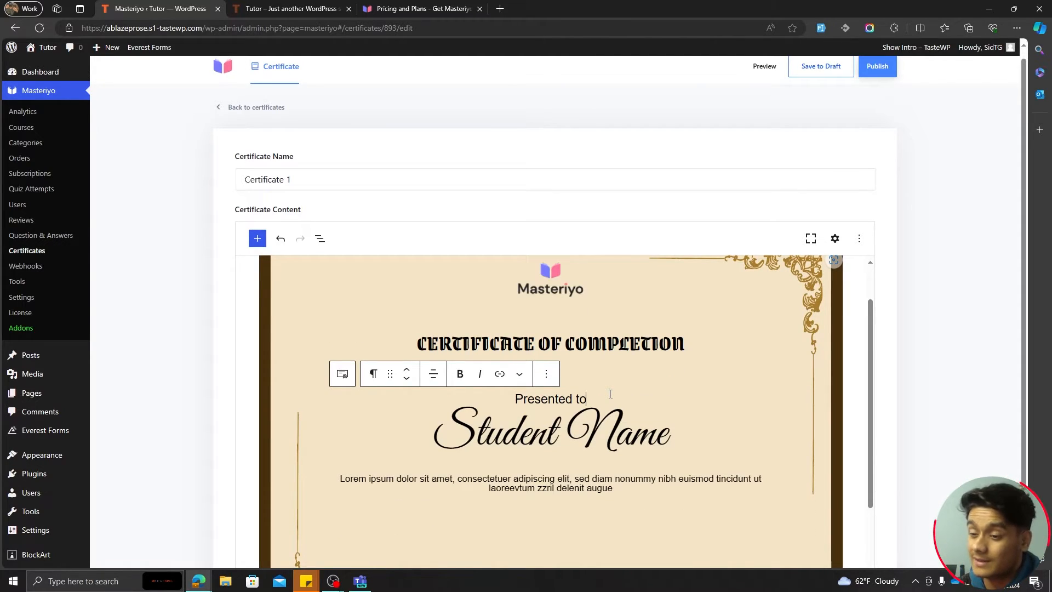
pyautogui.scroll(1, 610, 394)
pyautogui.click(560, 327)
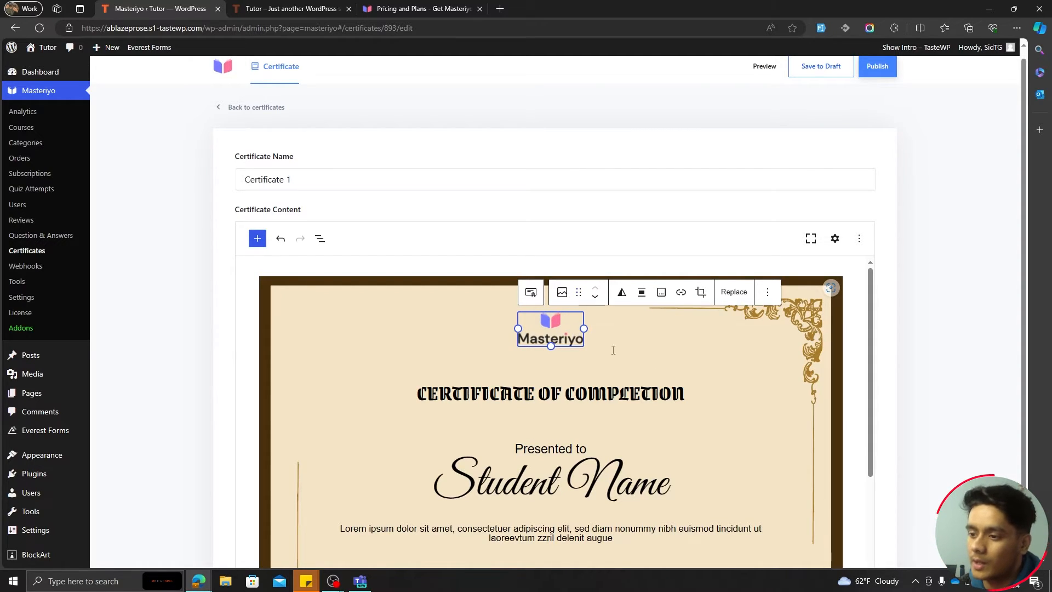
pyautogui.scroll(-2, 629, 360)
pyautogui.click(630, 364)
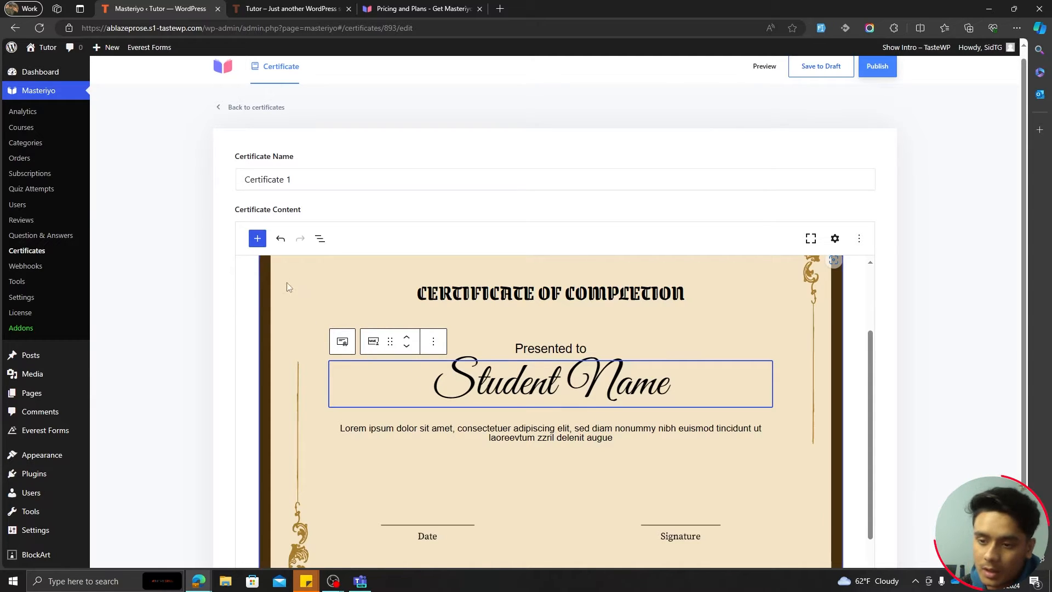
pyautogui.click(257, 238)
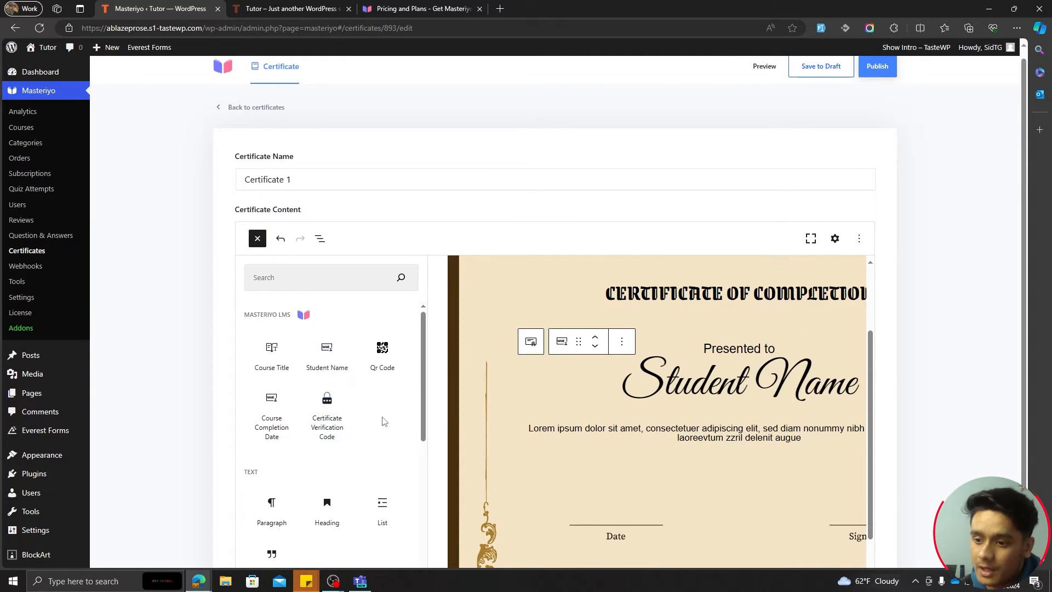
pyautogui.hotkey('ctrl', 'z')
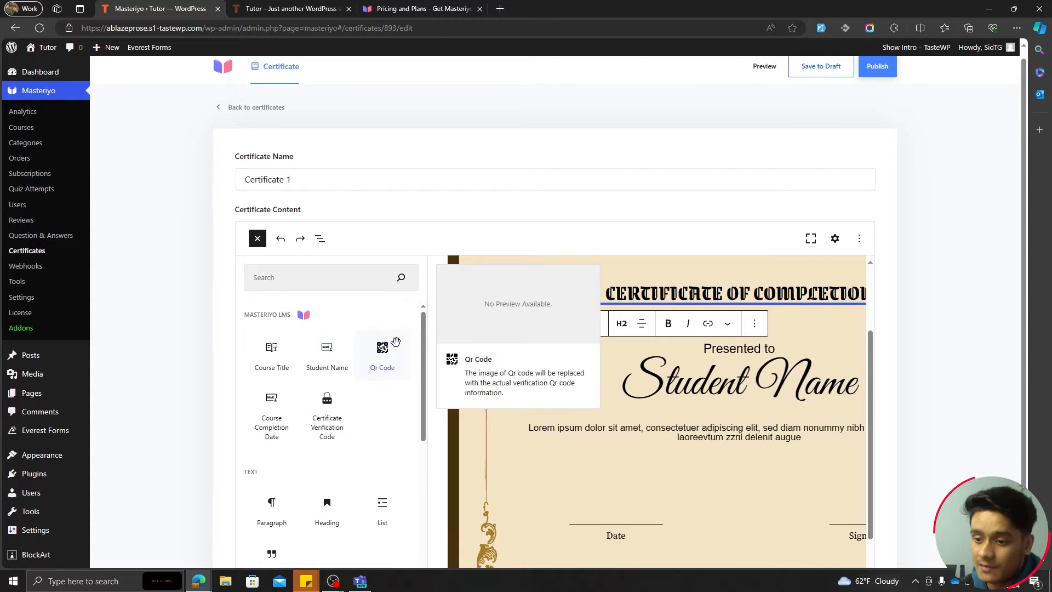
pyautogui.moveTo(282, 368)
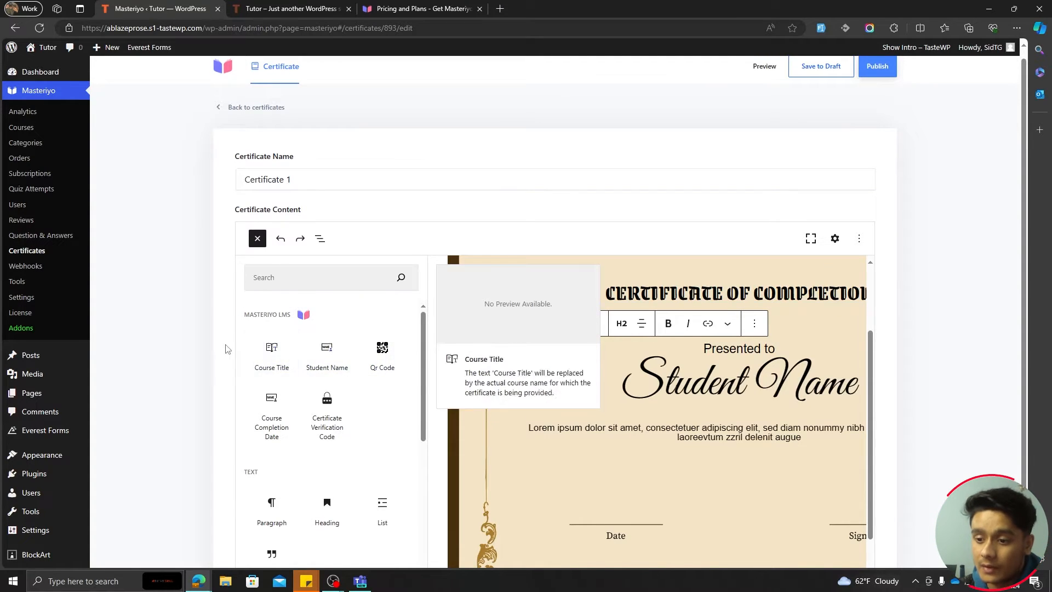
pyautogui.moveTo(318, 366)
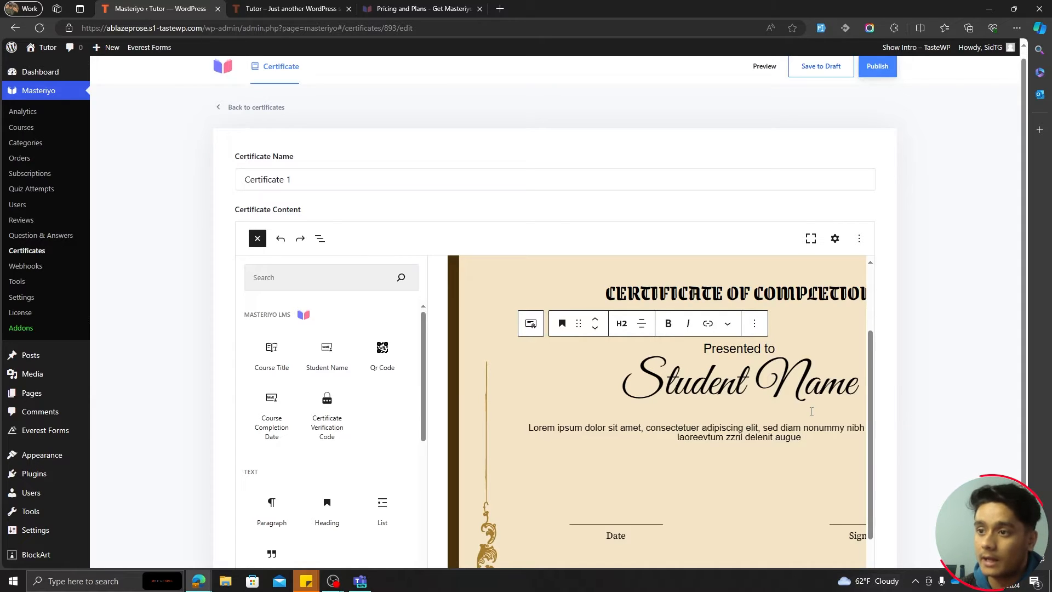
pyautogui.click(653, 373)
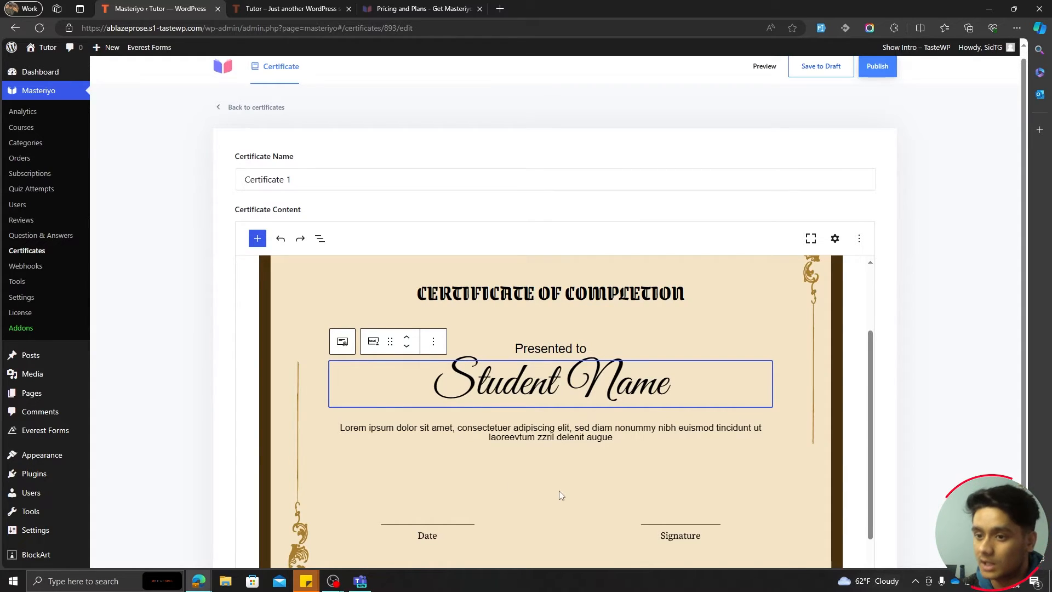
# Replace the placeholder paragraph below the student name with "For the completion of:"
pyautogui.click(257, 237)
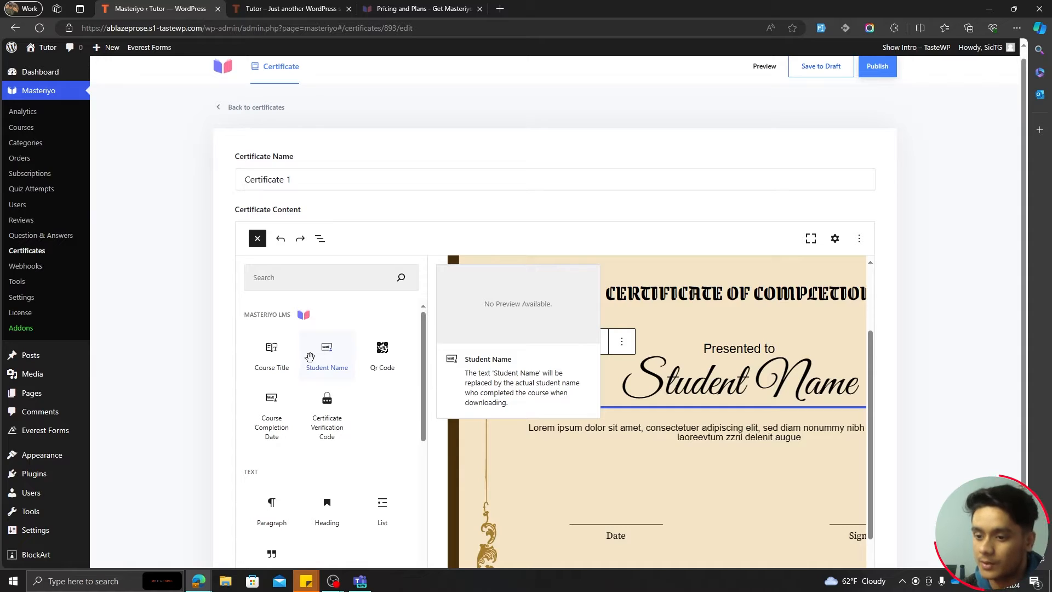
pyautogui.click(799, 438)
pyautogui.moveTo(616, 438); pyautogui.dragTo(341, 425)
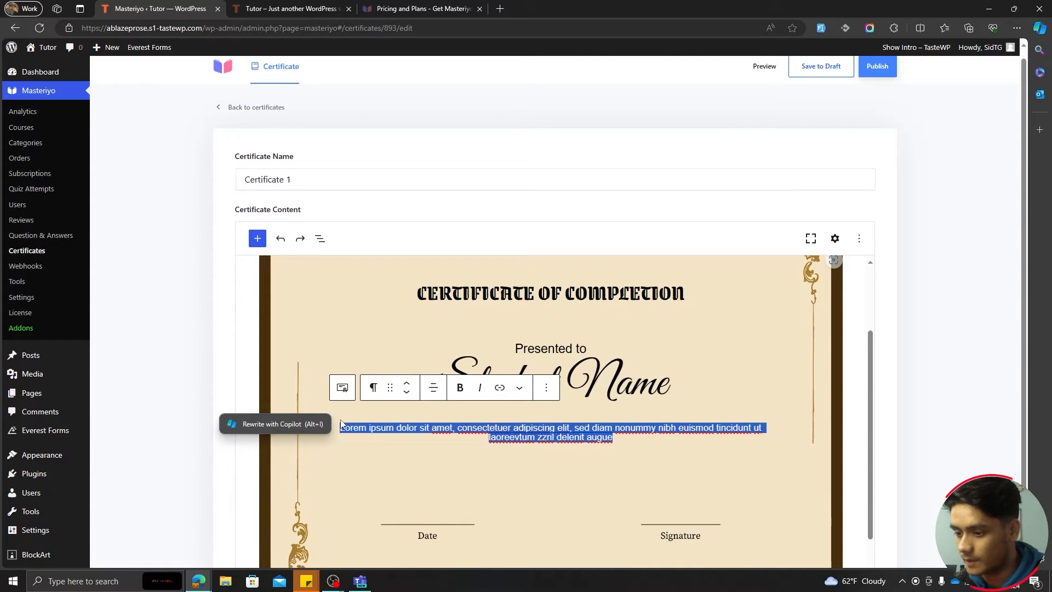
pyautogui.write('For the completion of:')
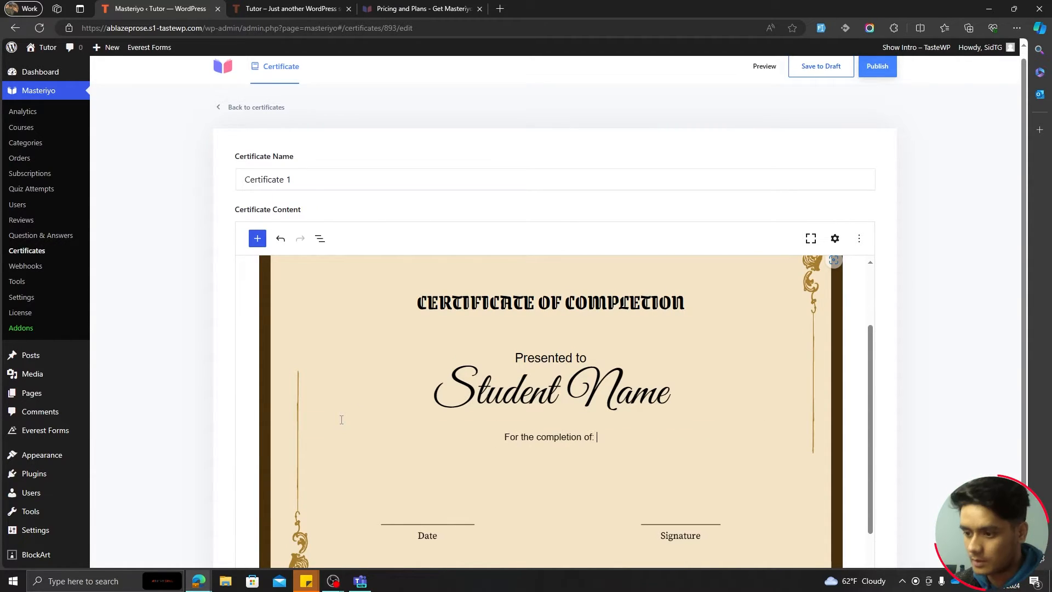
# Insert a Course Title block directly below the "For the completion of:" line
pyautogui.click(257, 238)
pyautogui.scroll(-2, 273, 287)
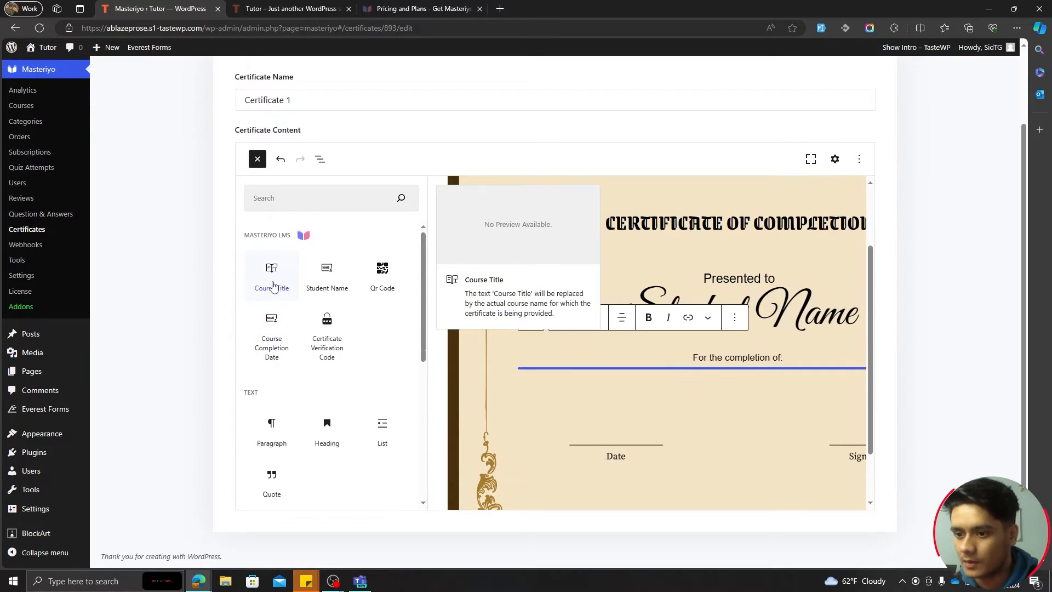
pyautogui.moveTo(274, 287); pyautogui.dragTo(726, 371)
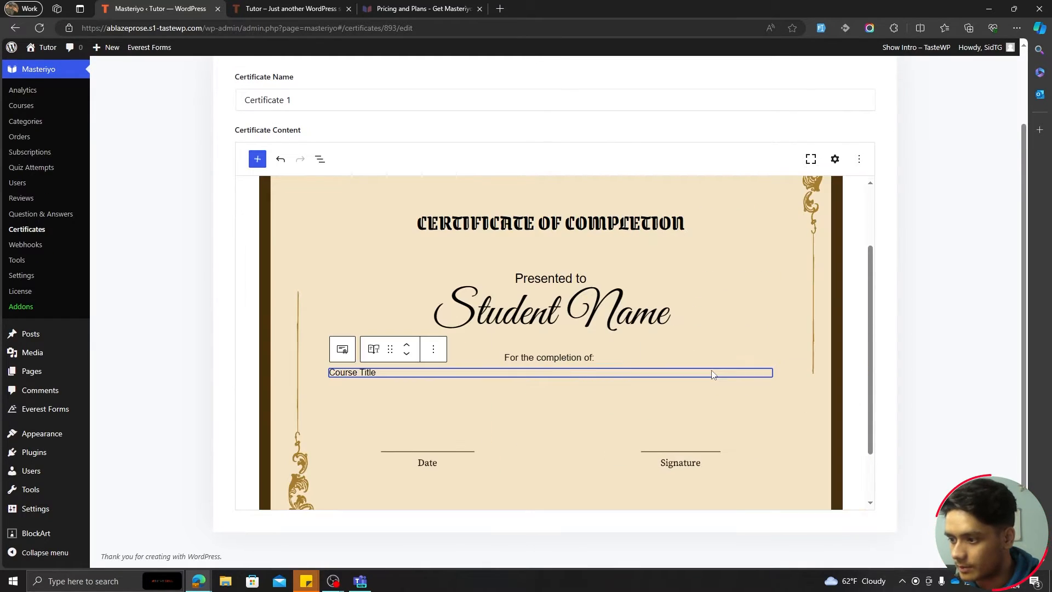
# Center the course title, set its font family to DM Sans and enlarge its font size
pyautogui.click(835, 162)
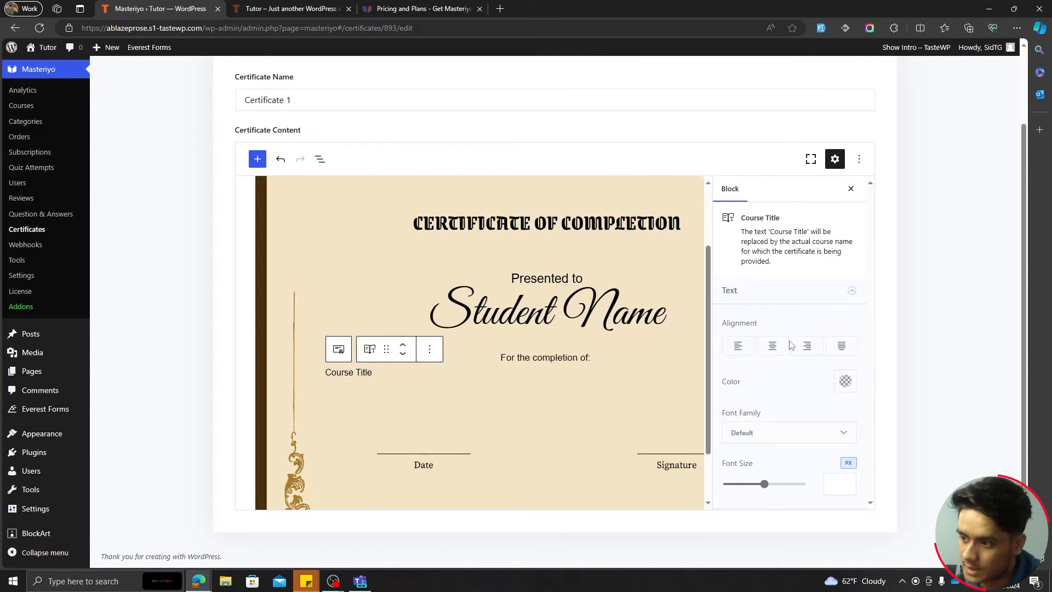
pyautogui.click(773, 346)
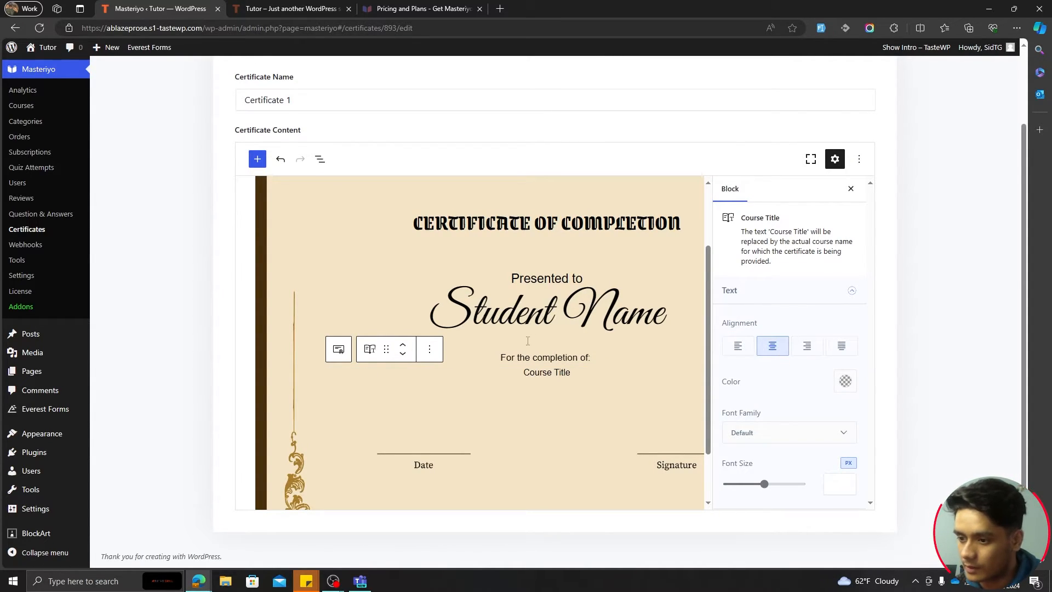
pyautogui.click(773, 430)
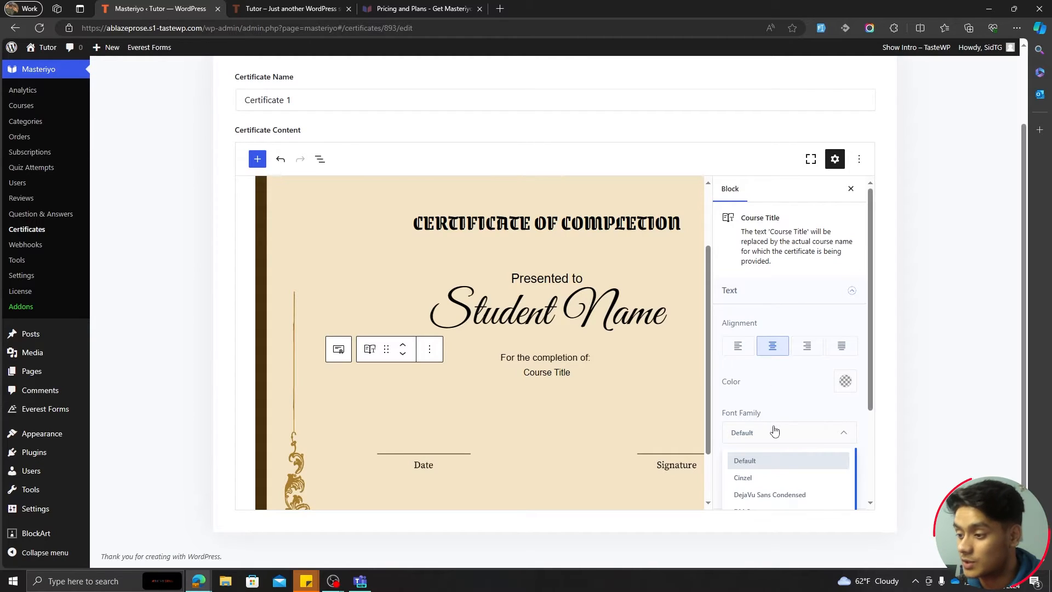
pyautogui.scroll(-1, 787, 482)
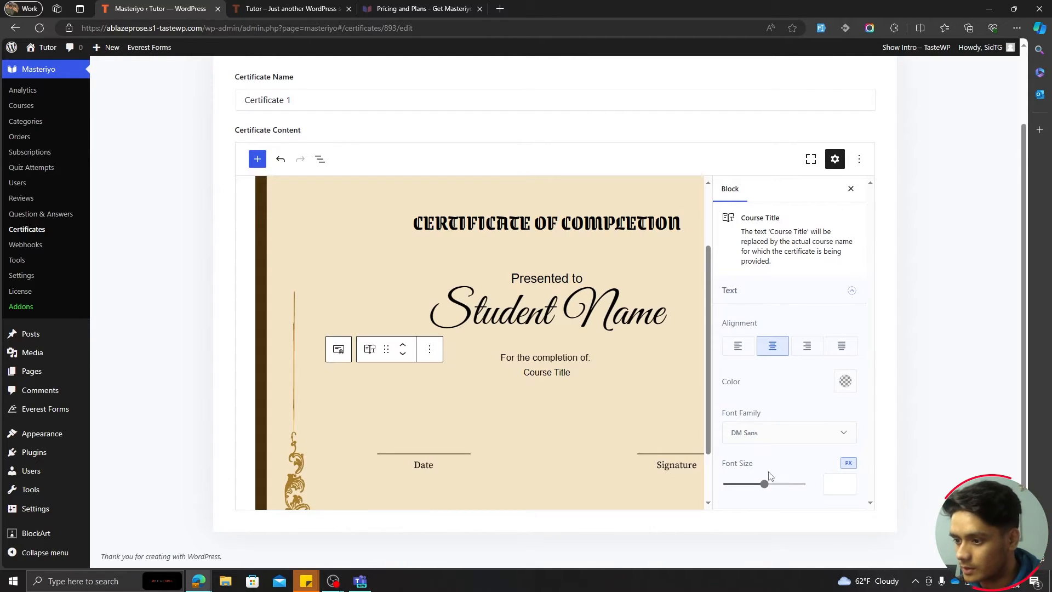
pyautogui.moveTo(770, 486); pyautogui.dragTo(750, 486)
pyautogui.click(851, 190)
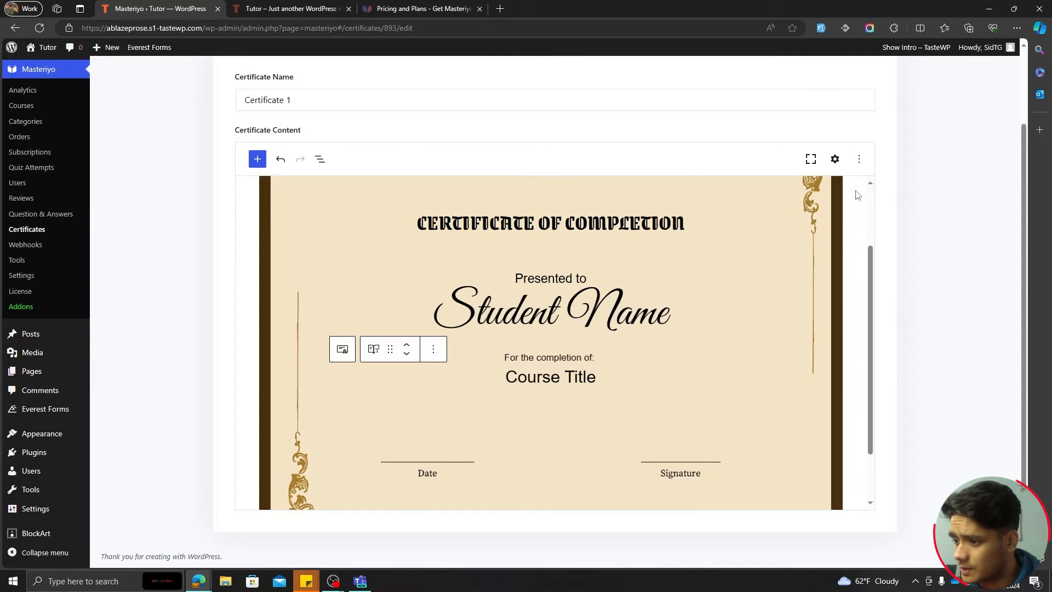
# Try to place a Course Completion Date block between the lower spacer and the Date and Signature image
pyautogui.click(701, 428)
pyautogui.click(781, 365)
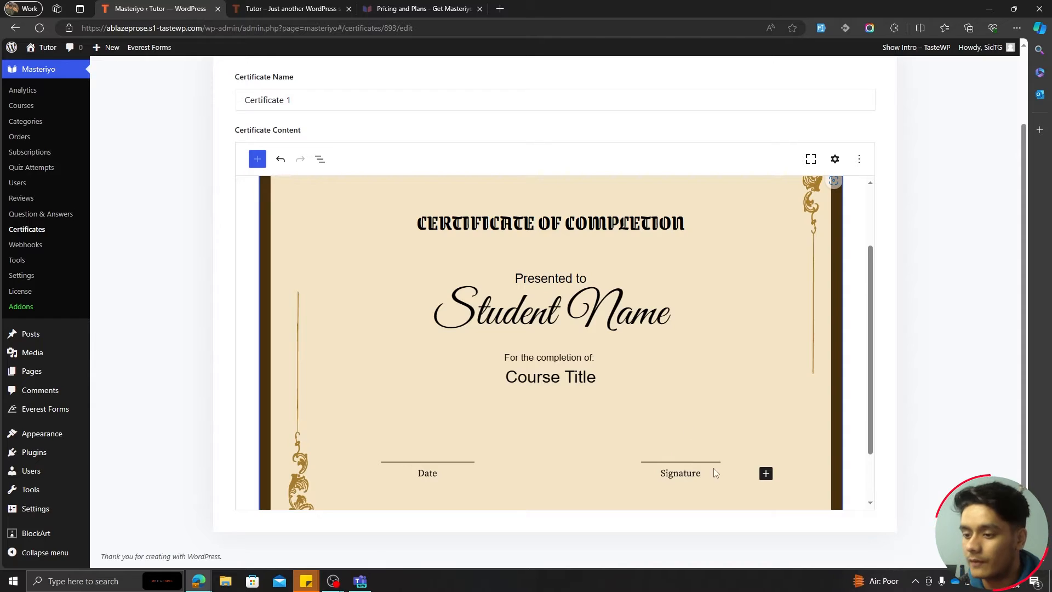
pyautogui.click(445, 451)
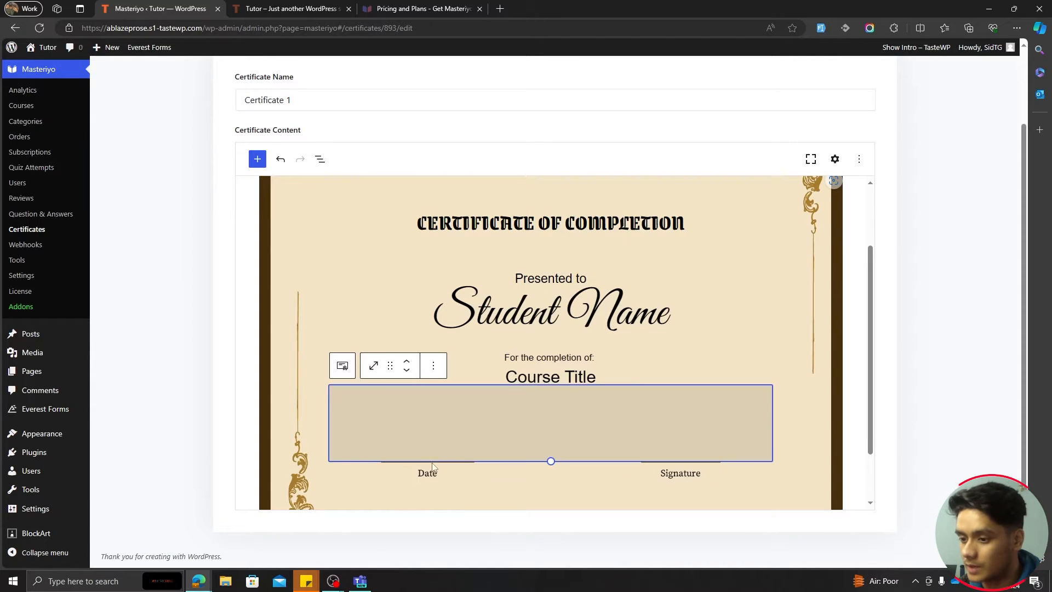
pyautogui.click(428, 472)
pyautogui.click(257, 159)
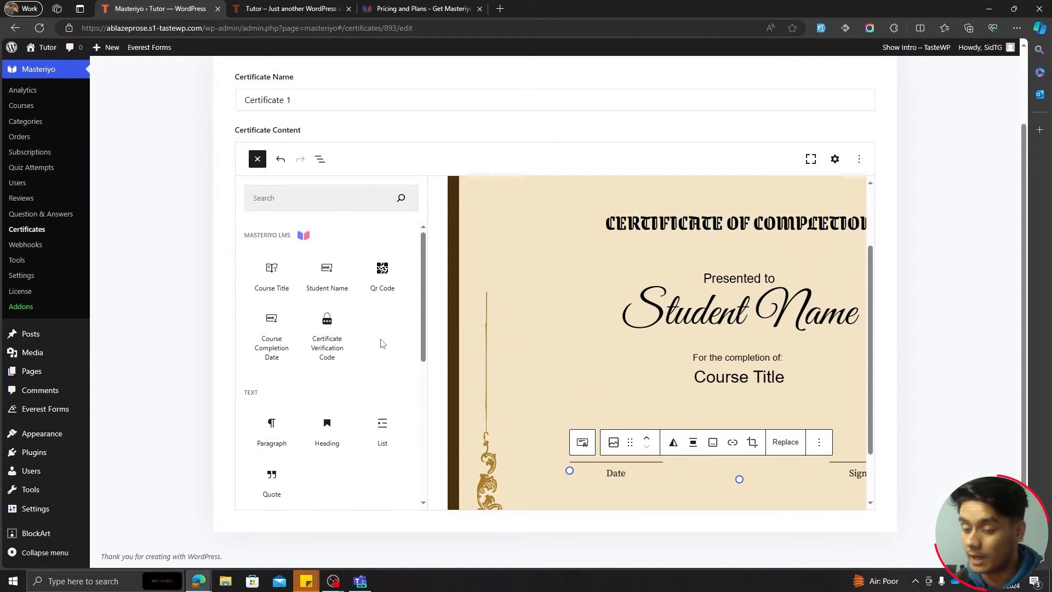
pyautogui.moveTo(278, 353)
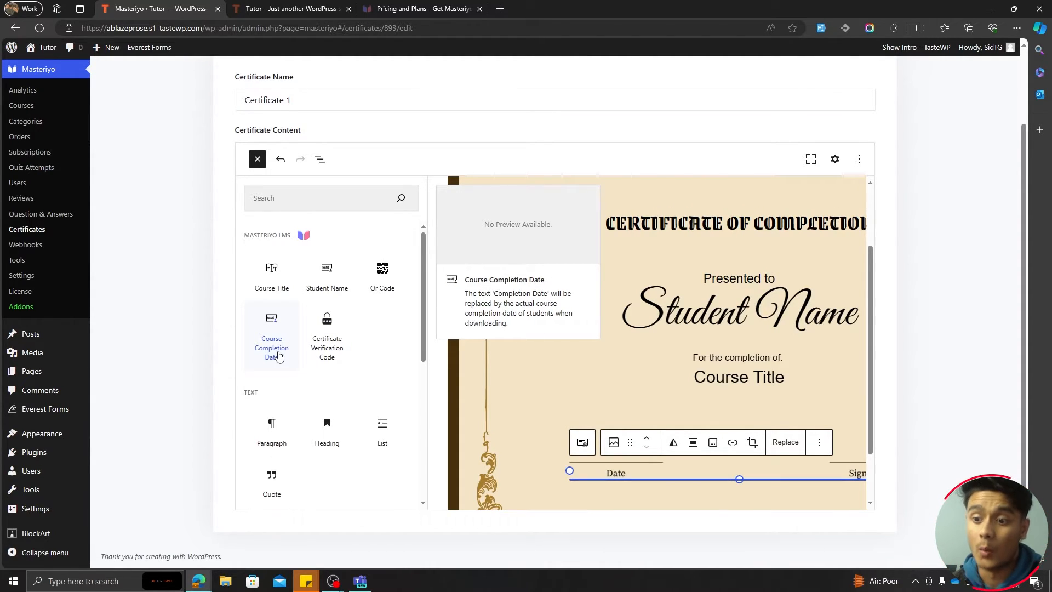
pyautogui.click(272, 347)
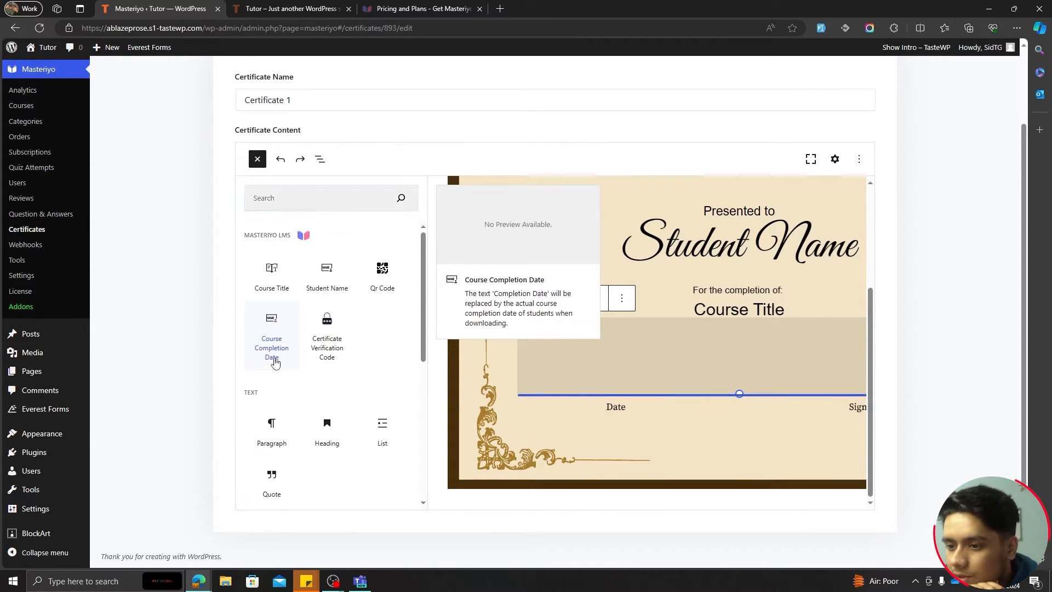
pyautogui.moveTo(274, 367); pyautogui.dragTo(622, 394)
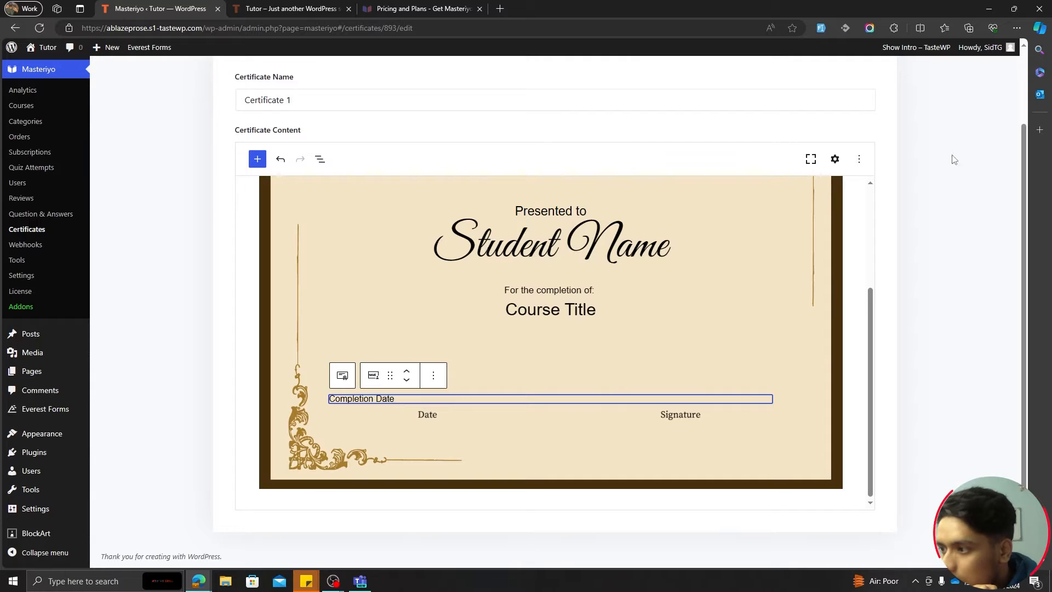
# Center the text of the completion date block
pyautogui.click(834, 159)
pyautogui.click(794, 345)
pyautogui.click(798, 347)
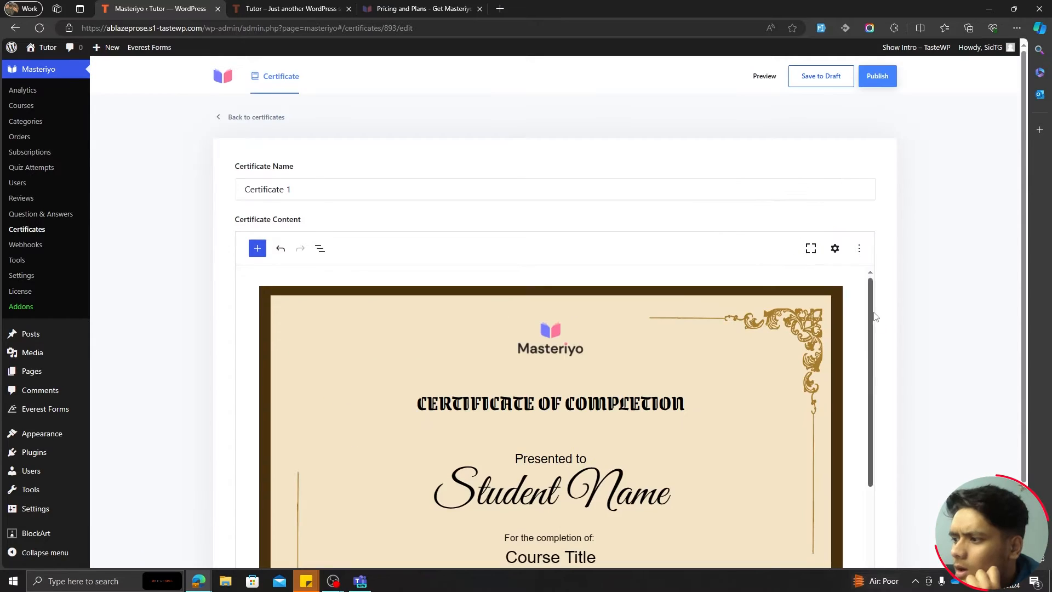
# Switch the certificate editor to full screen and delete the Date and Signature image below the spacer
pyautogui.scroll(-1, 895, 327)
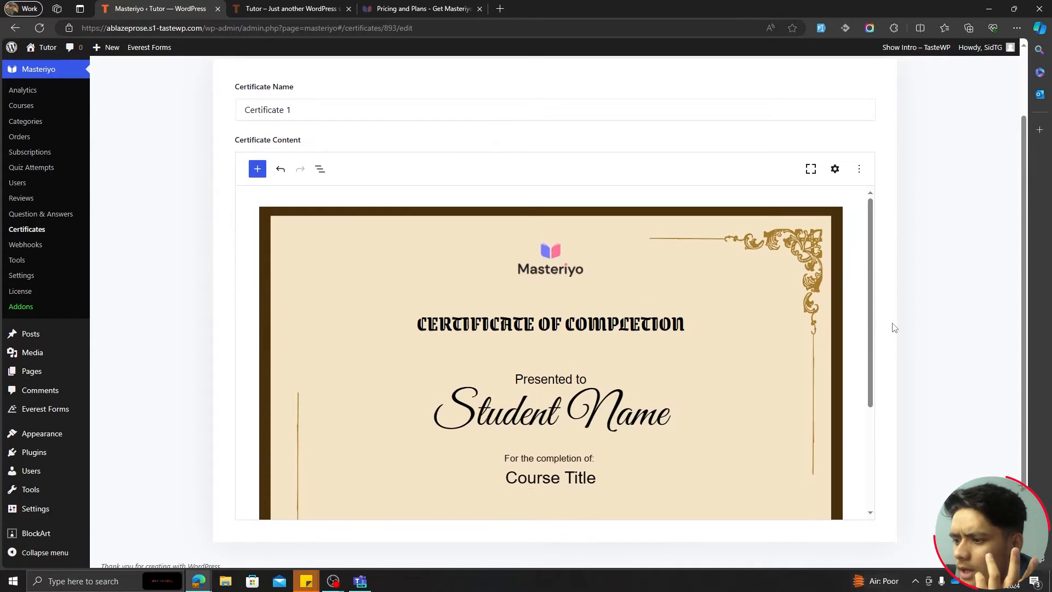
pyautogui.click(810, 168)
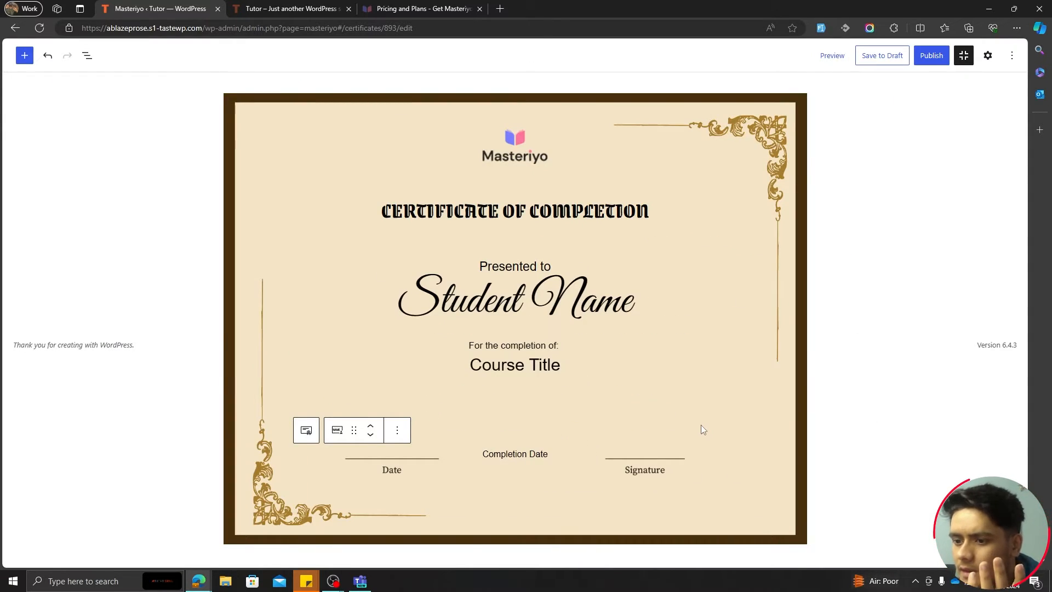
pyautogui.click(25, 56)
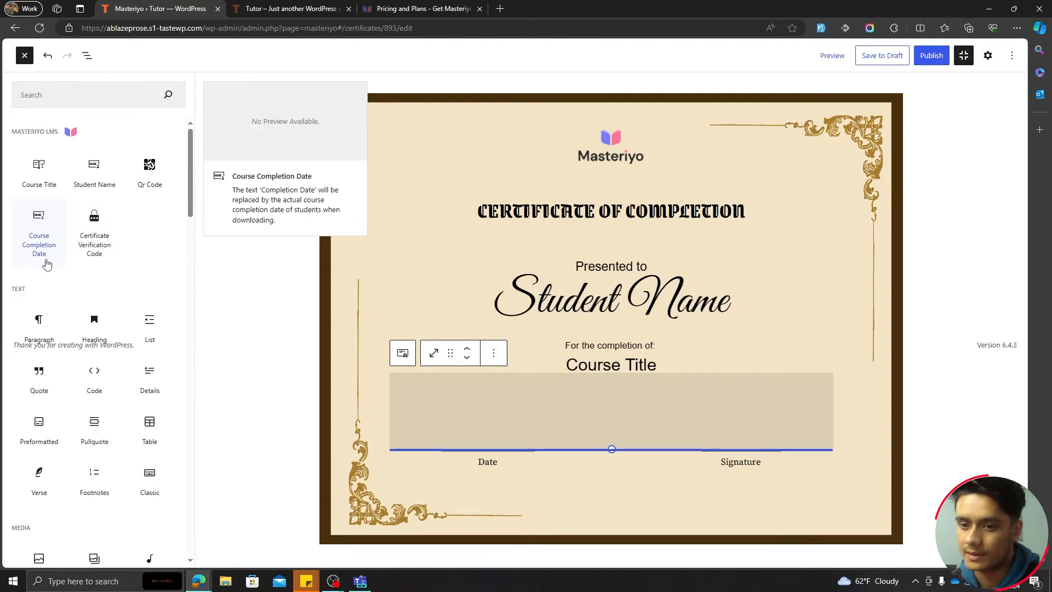
pyautogui.click(645, 418)
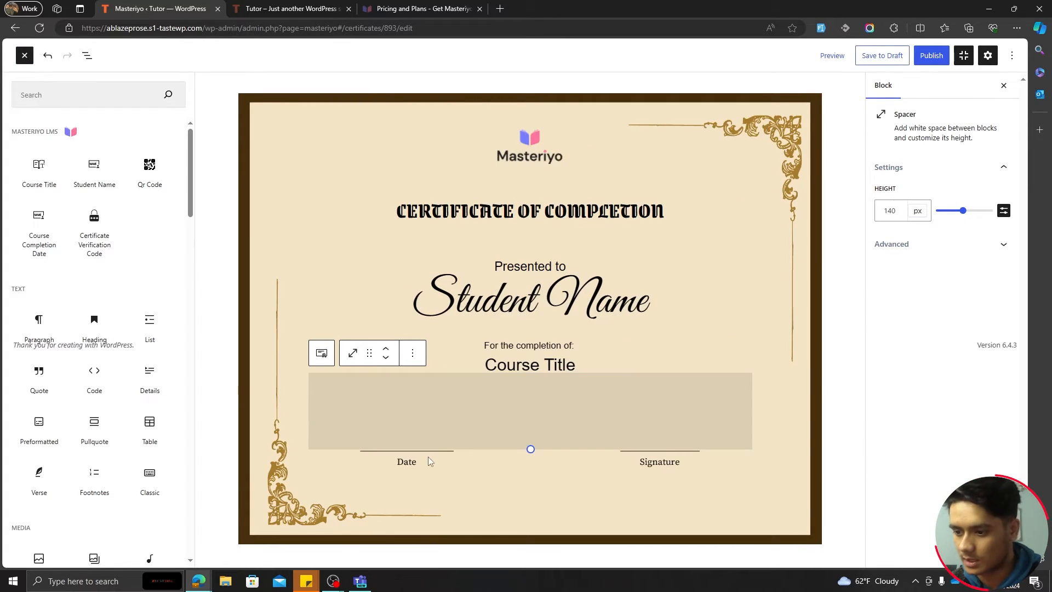
pyautogui.click(429, 459)
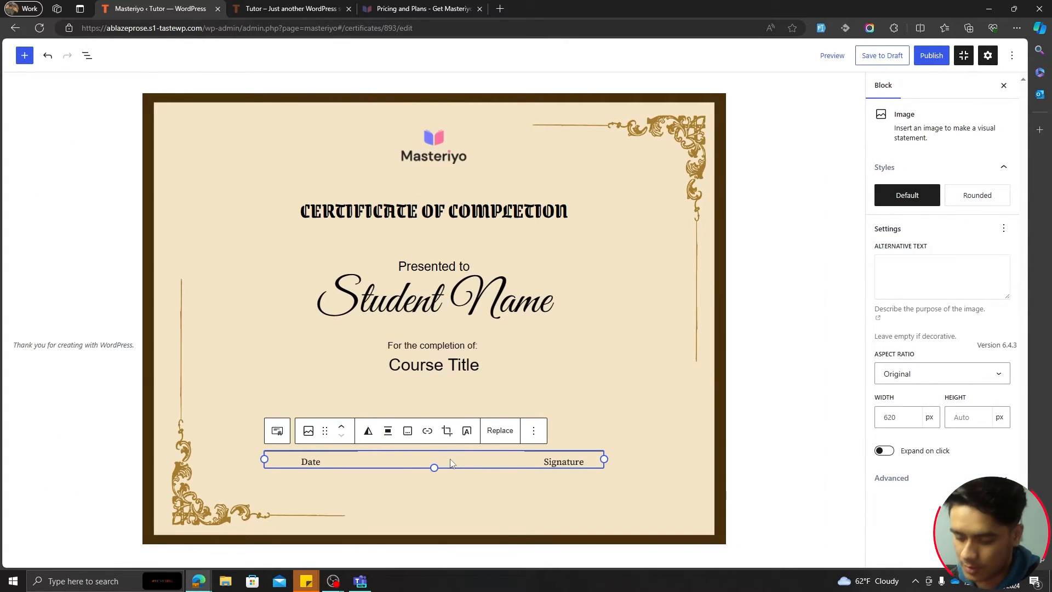
pyautogui.press('Delete')
pyautogui.click(357, 472)
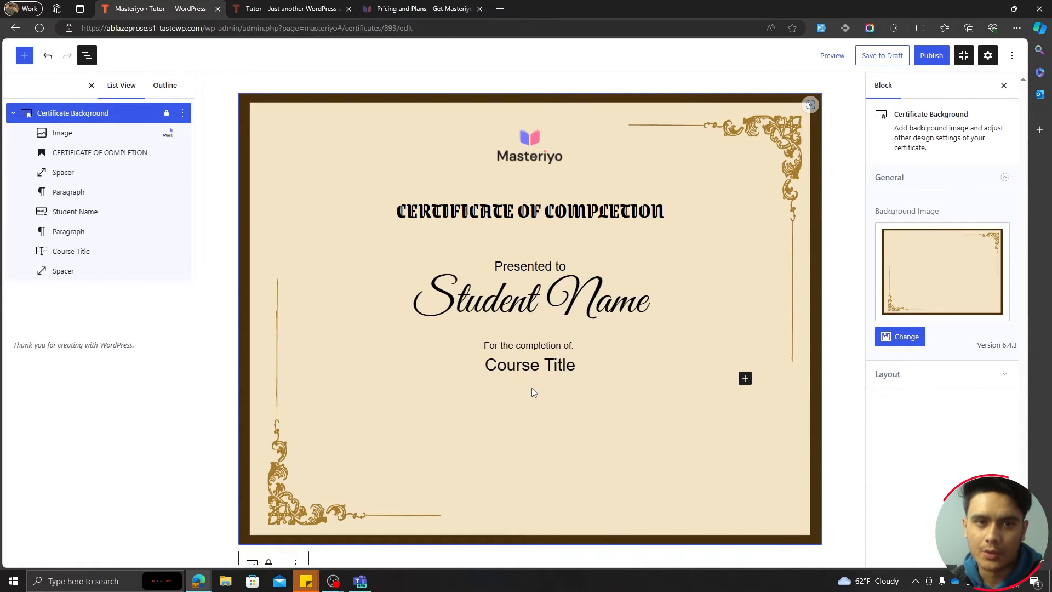
pyautogui.click(92, 85)
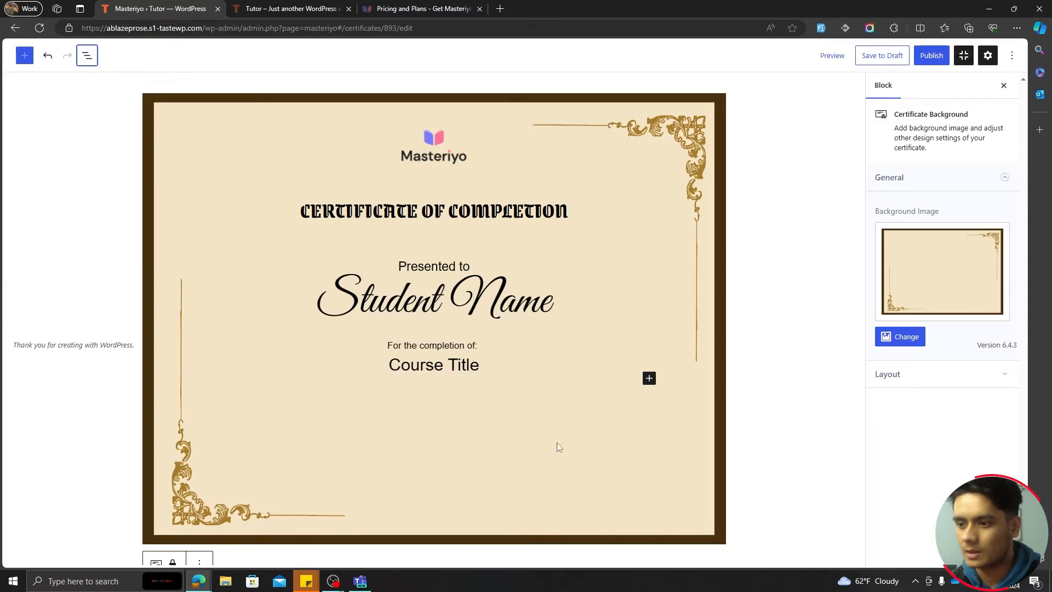
# Copy the "For the completion of:" paragraph to below the course title and change the copy's text to "Completion date:"
pyautogui.click(555, 441)
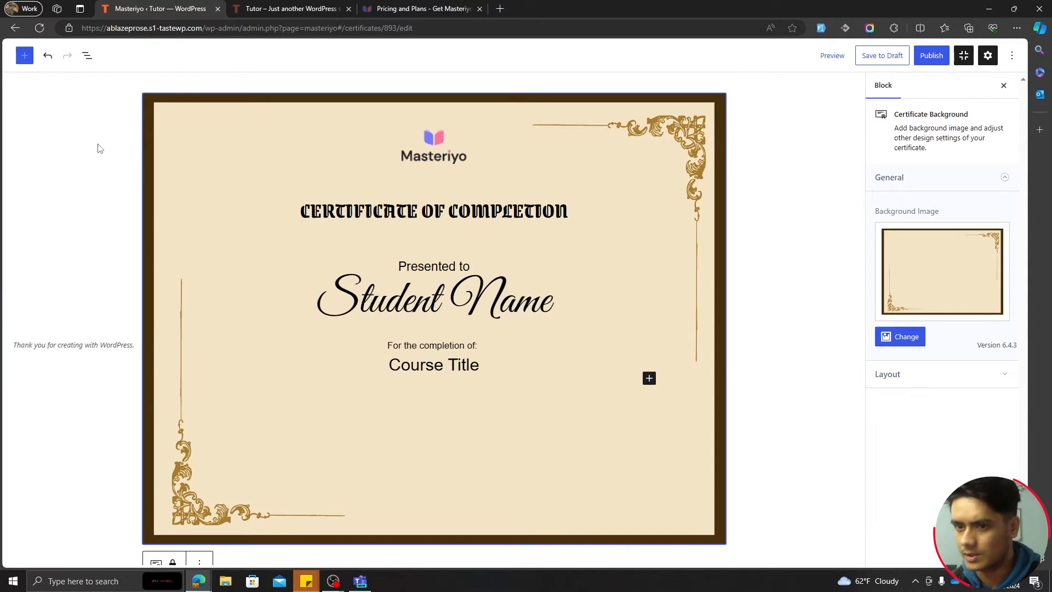
pyautogui.click(86, 56)
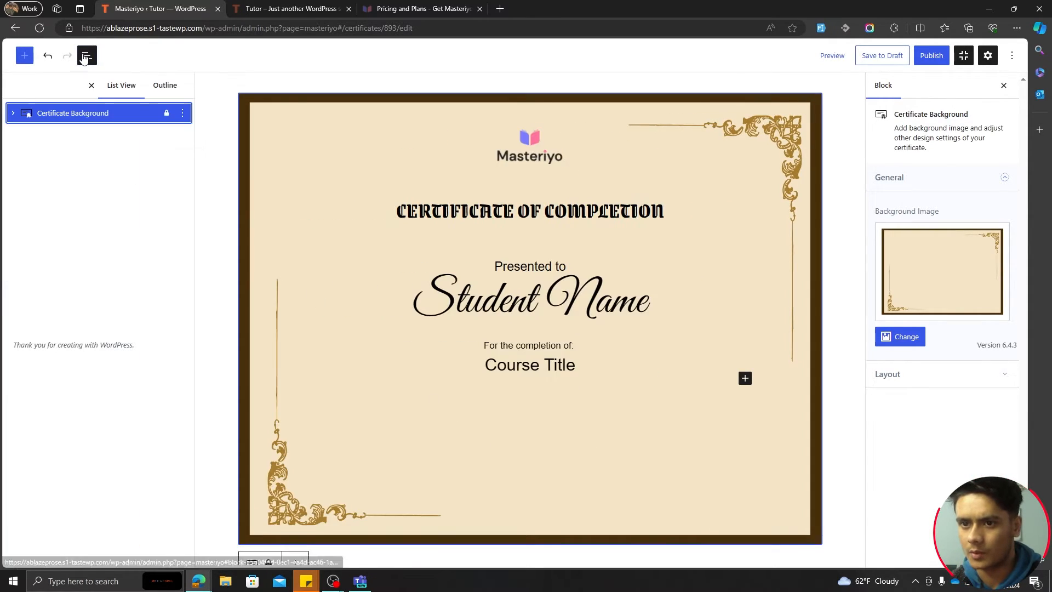
pyautogui.click(13, 113)
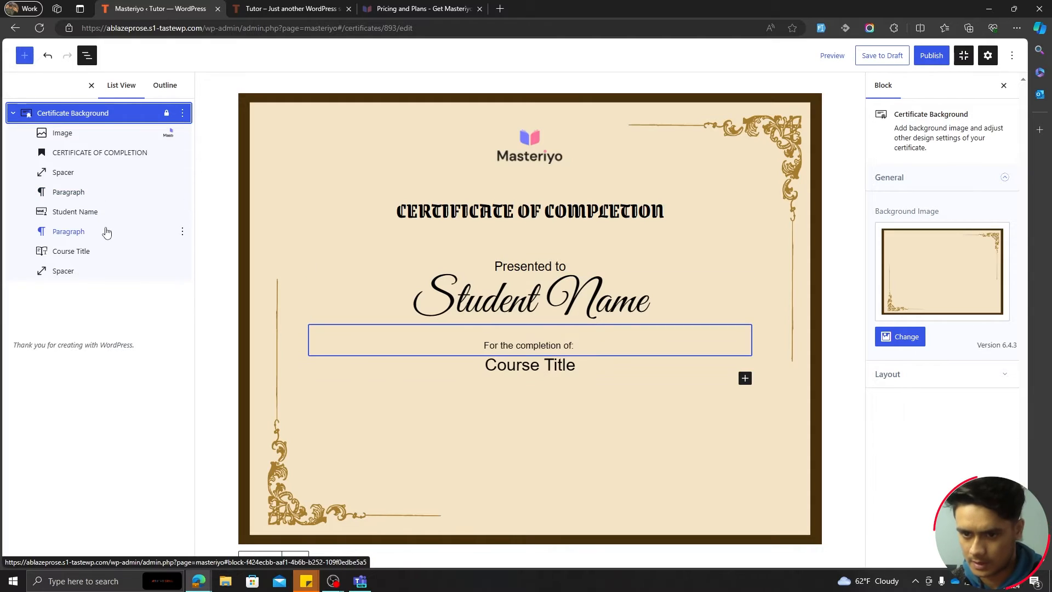
pyautogui.click(182, 231)
pyautogui.click(213, 282)
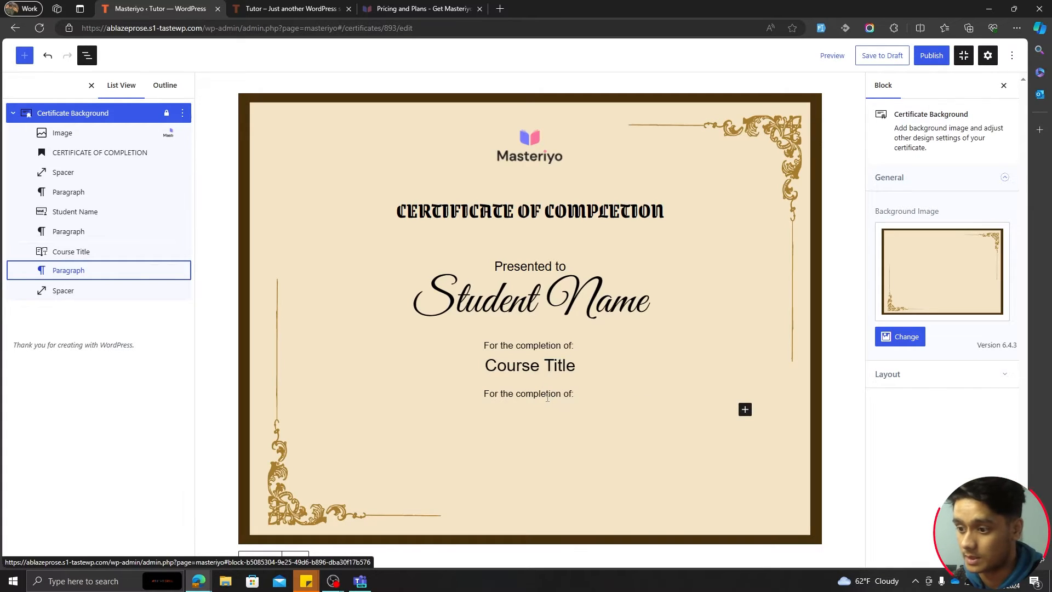
pyautogui.tripleClick(547, 398)
pyautogui.write('Com')
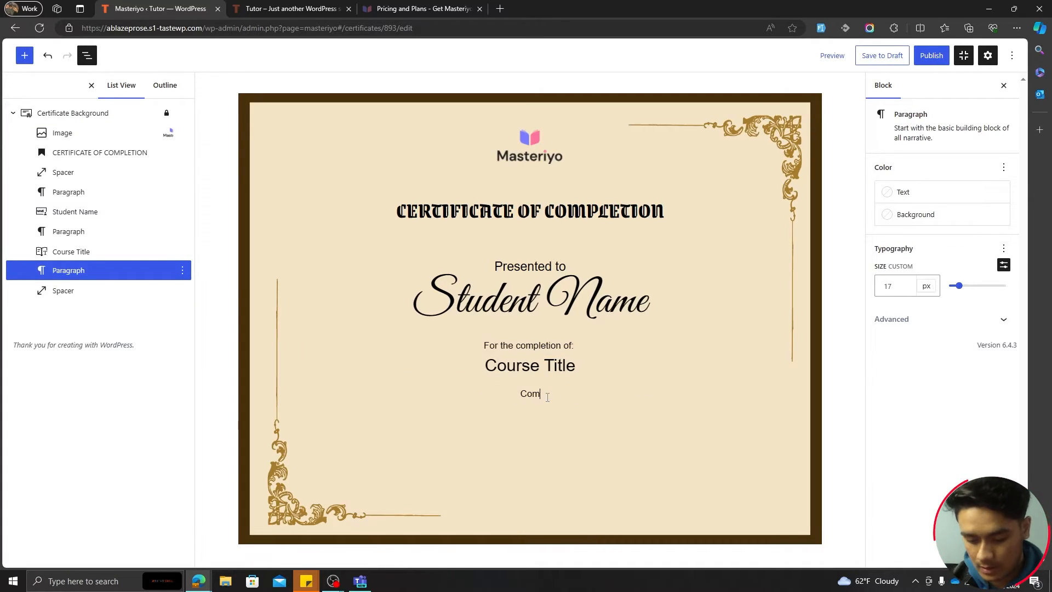
pyautogui.write('pletion date:')
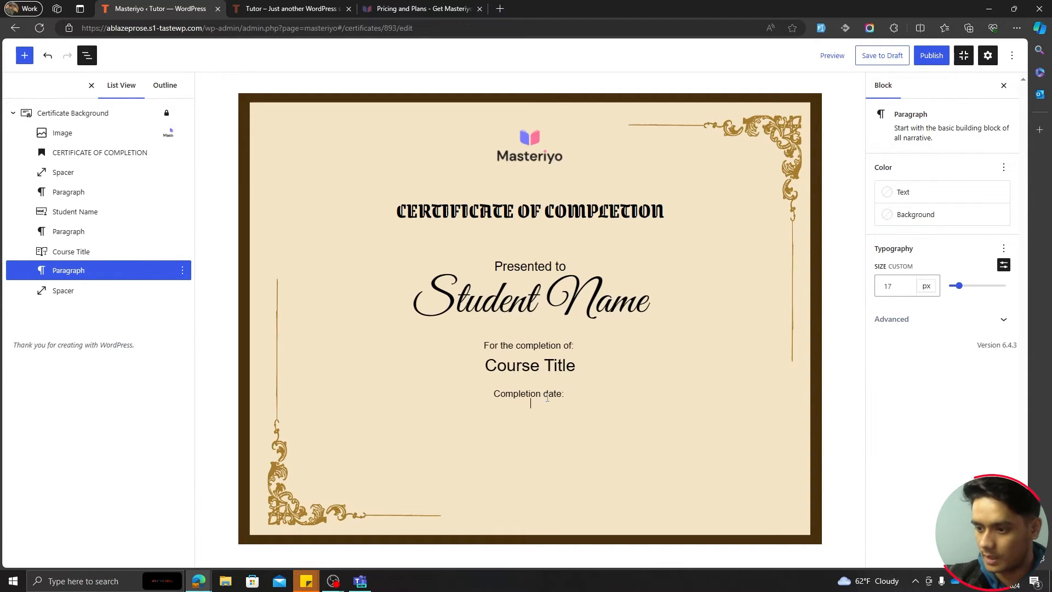
pyautogui.moveTo(565, 394); pyautogui.dragTo(493, 394)
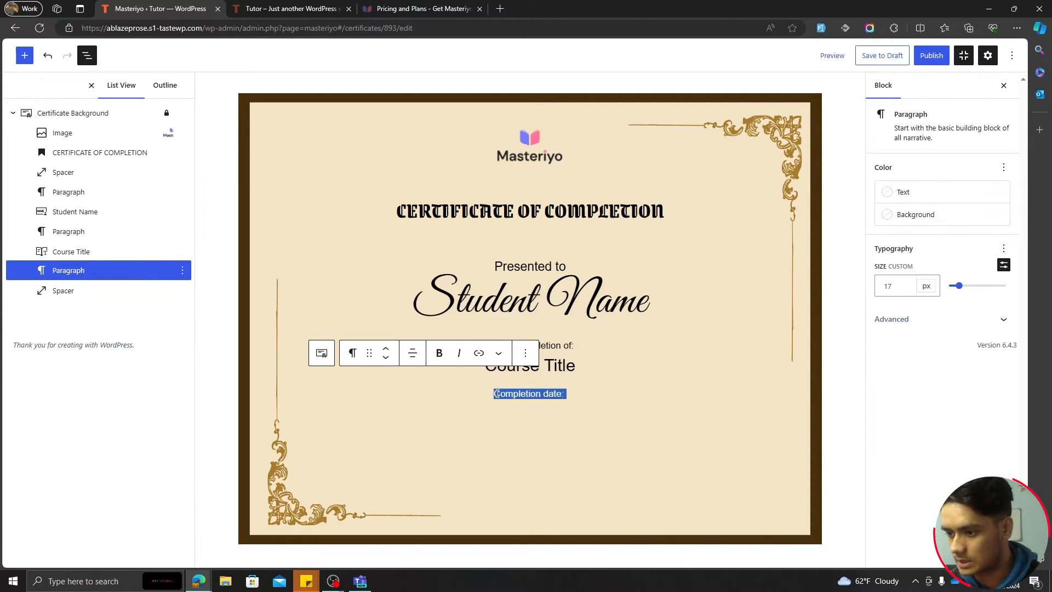
# Insert a Course Completion Date block directly below the "Completion date:" paragraph and center its text
pyautogui.click(13, 113)
pyautogui.click(24, 55)
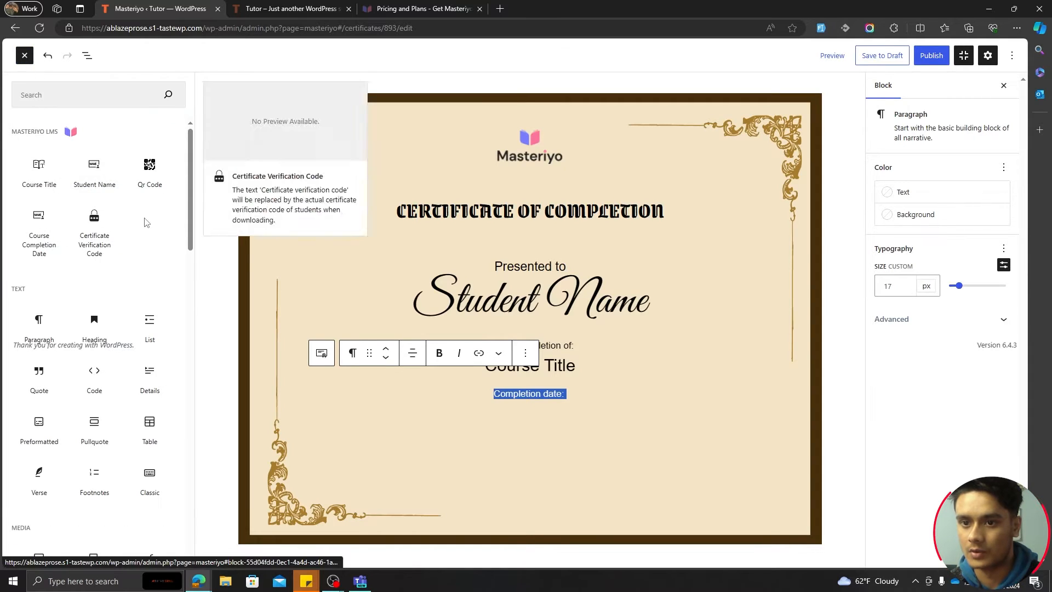
pyautogui.moveTo(39, 225); pyautogui.dragTo(522, 406)
pyautogui.click(923, 297)
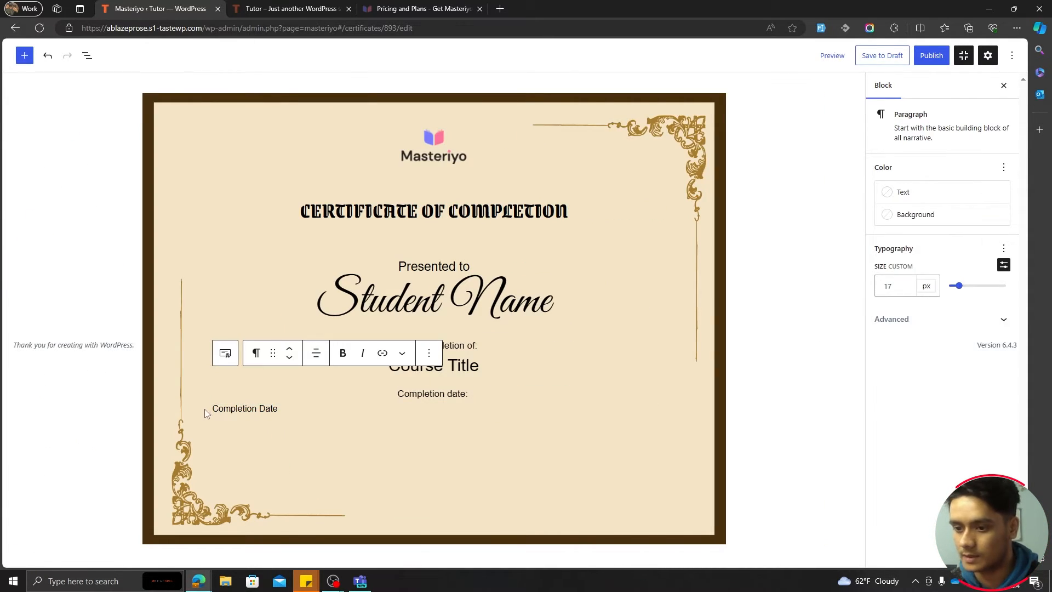
pyautogui.click(215, 409)
pyautogui.click(926, 293)
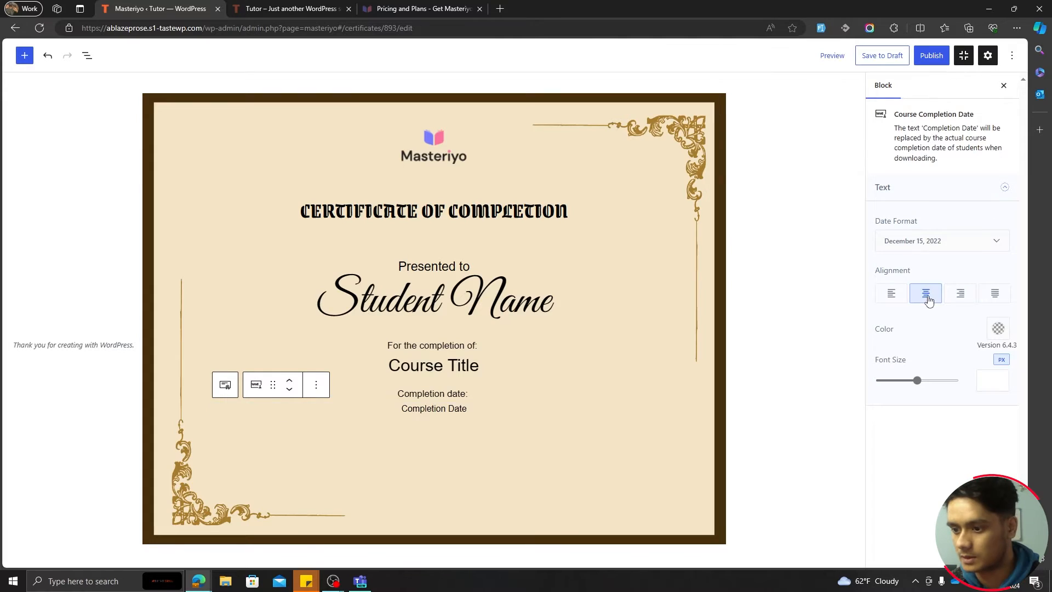
pyautogui.click(470, 394)
pyautogui.click(470, 411)
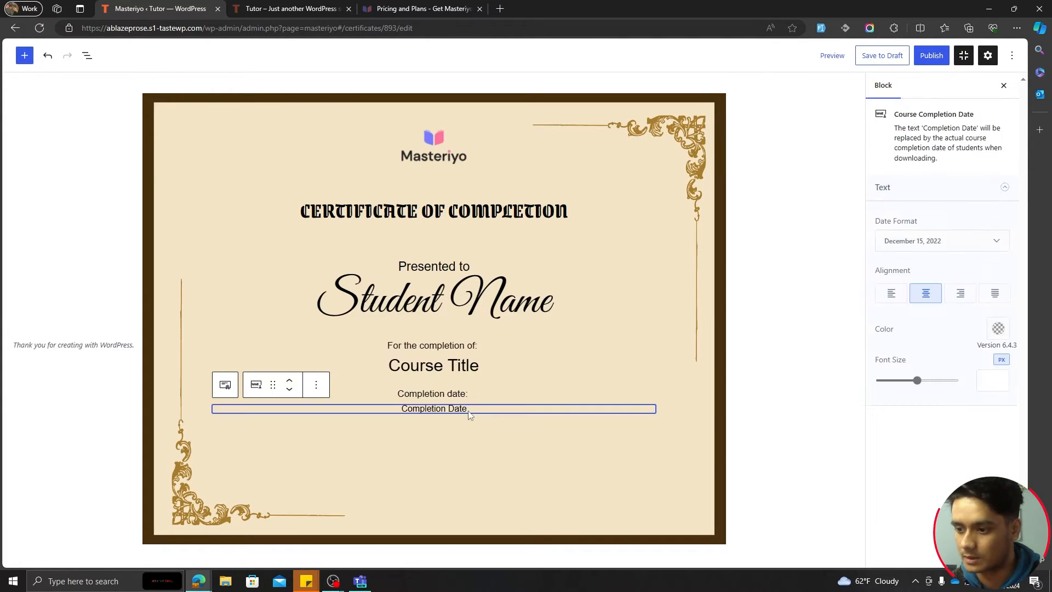
# Move the last spacer to between the course title and the "Completion date:" paragraph and stretch it to about 45 px high
pyautogui.click(465, 394)
pyautogui.click(88, 176)
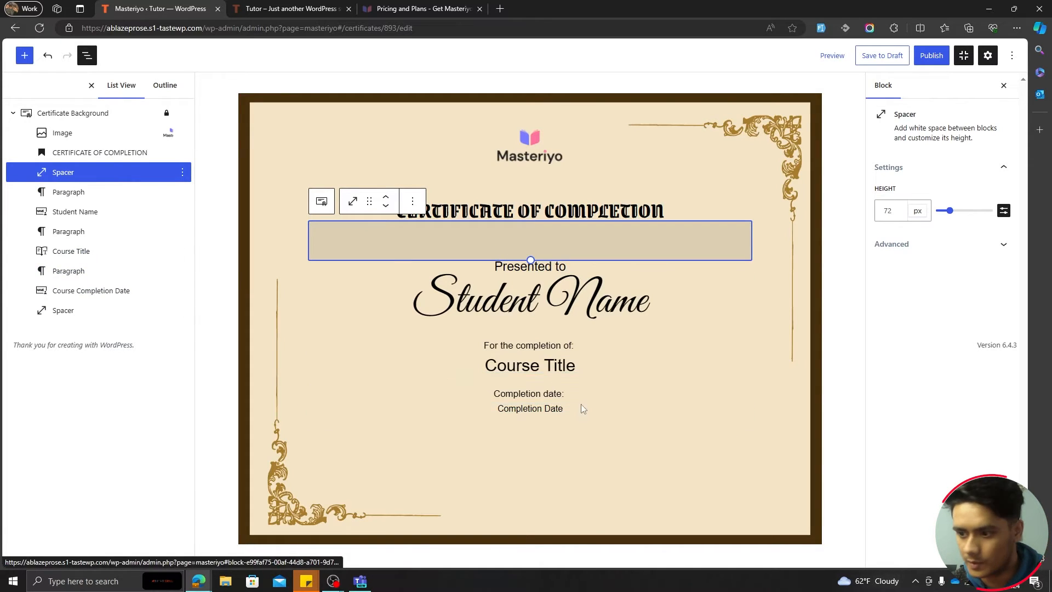
pyautogui.click(89, 317)
pyautogui.moveTo(90, 318); pyautogui.dragTo(89, 265)
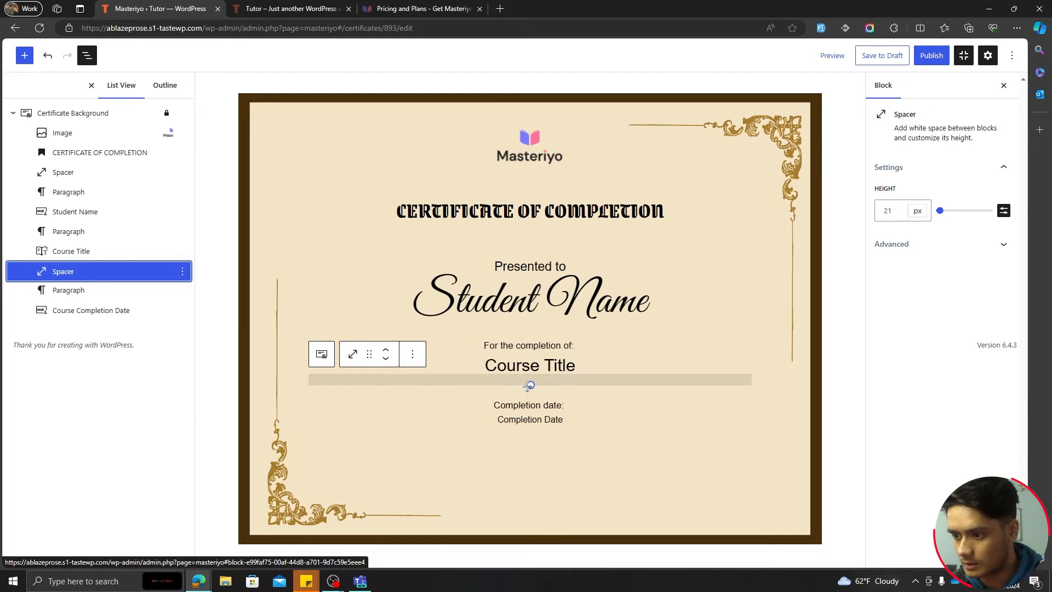
pyautogui.moveTo(527, 387); pyautogui.dragTo(529, 400)
# Duplicate the spacer below the course title, move the copy above the course title and make it slightly taller
pyautogui.click(496, 366)
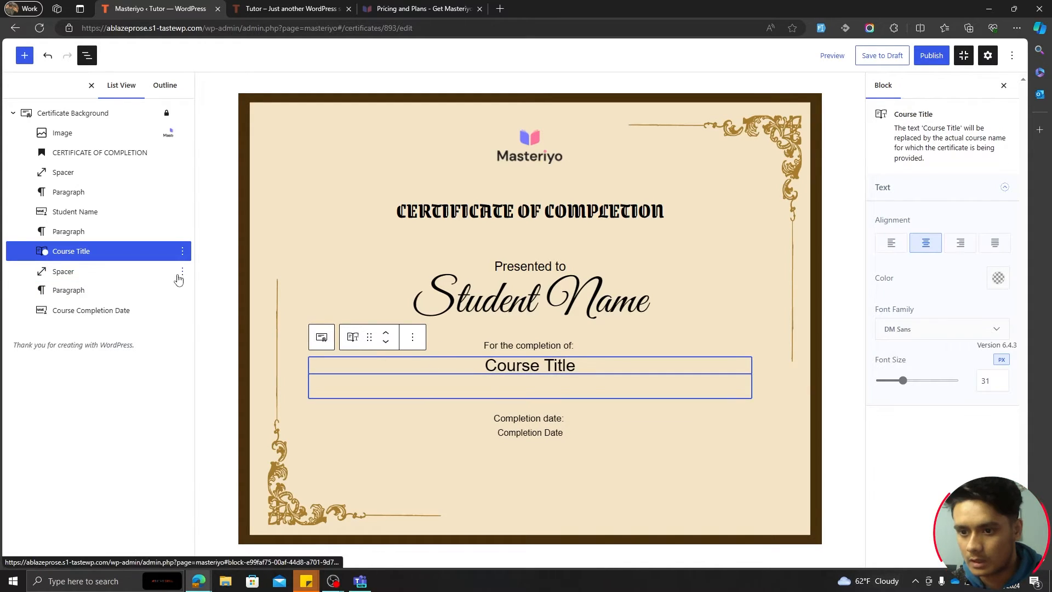
pyautogui.click(182, 272)
pyautogui.press('Escape')
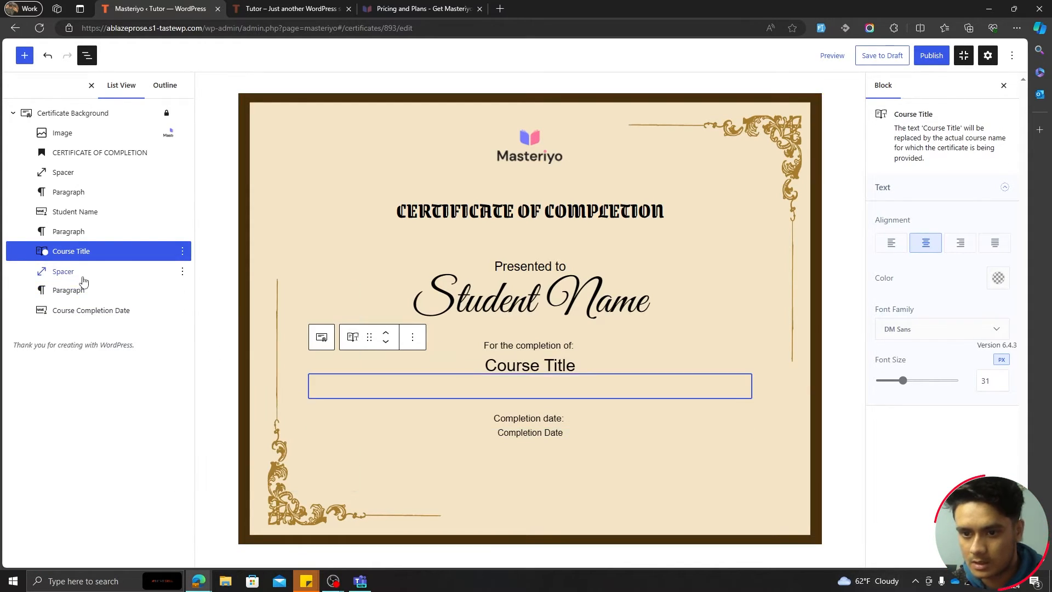
pyautogui.click(77, 273)
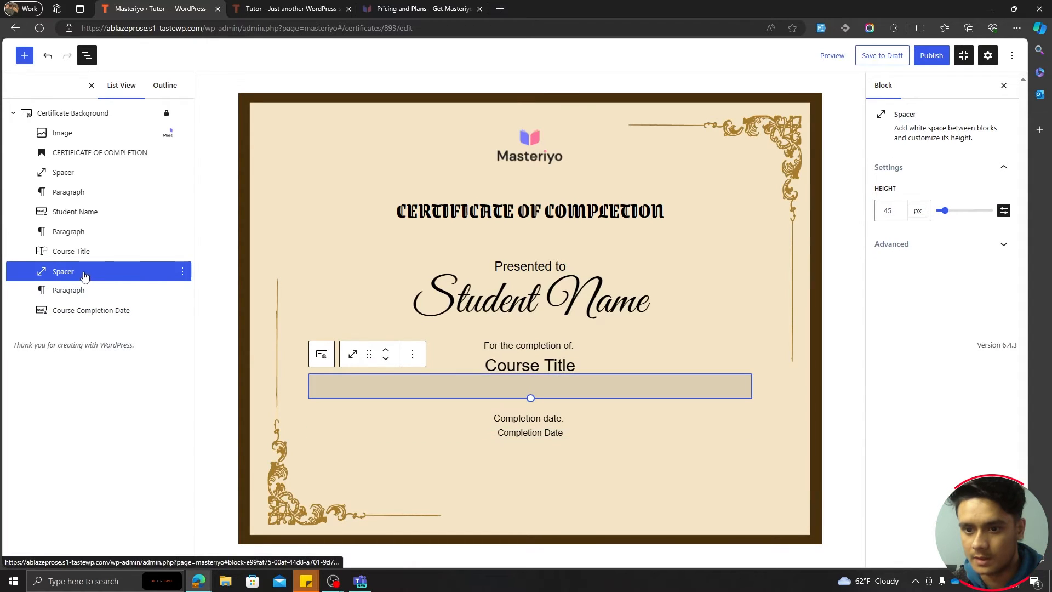
pyautogui.hotkey('ctrl', 'shift', 'd')
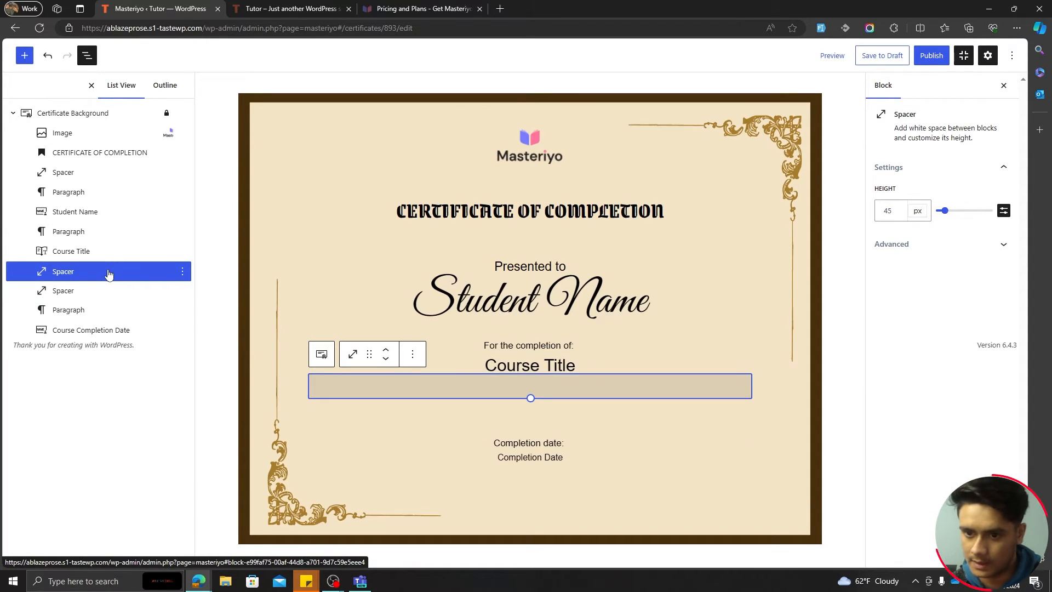
pyautogui.moveTo(109, 274); pyautogui.dragTo(82, 250)
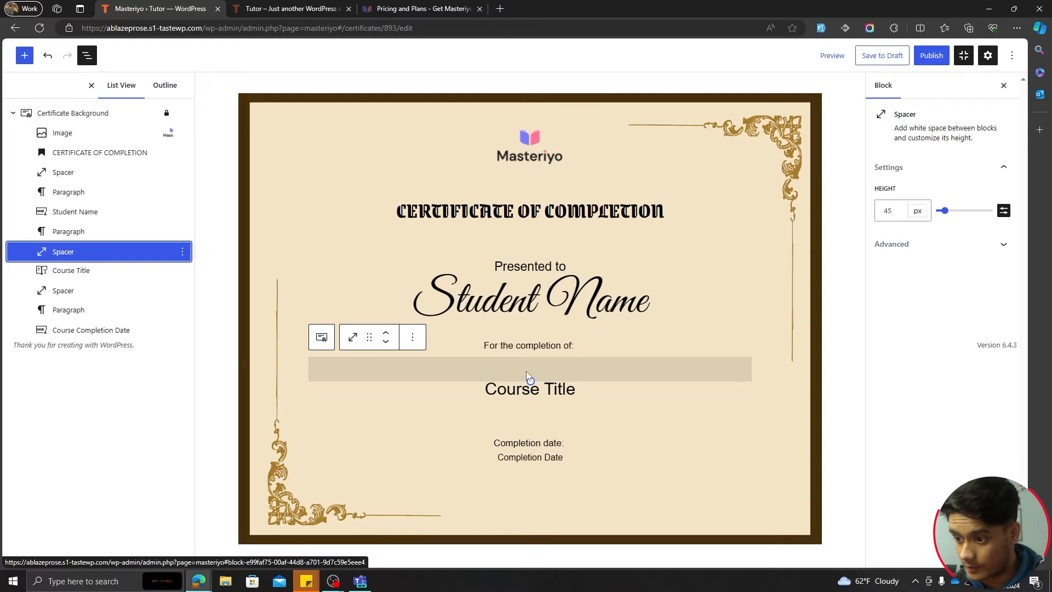
pyautogui.moveTo(531, 380); pyautogui.dragTo(531, 384)
# Enlarge the course title's font size slightly and shrink the spacer below it to about 28 px
pyautogui.click(570, 394)
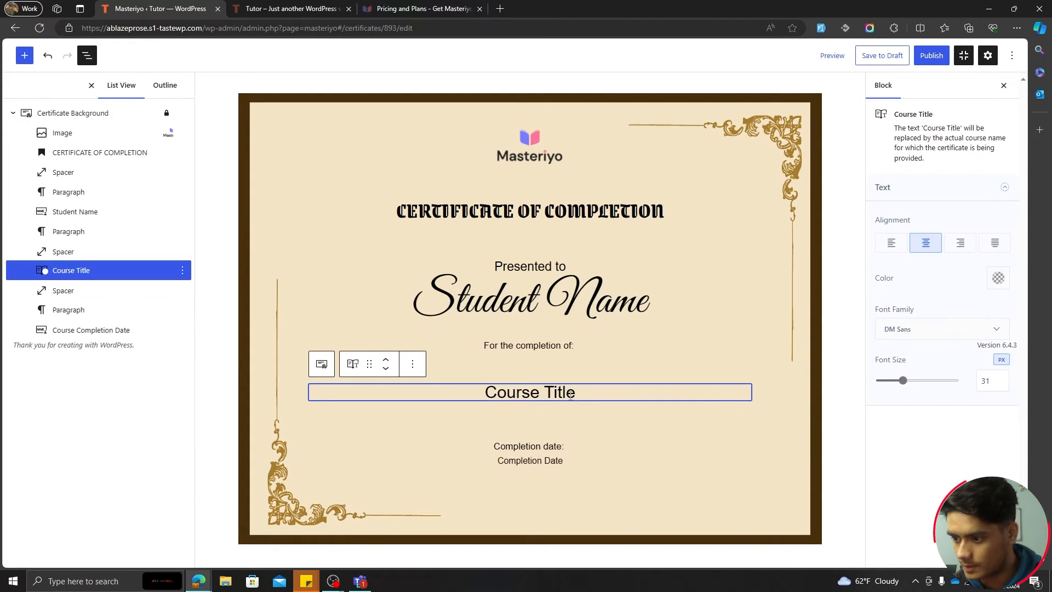
pyautogui.moveTo(903, 381); pyautogui.dragTo(910, 382)
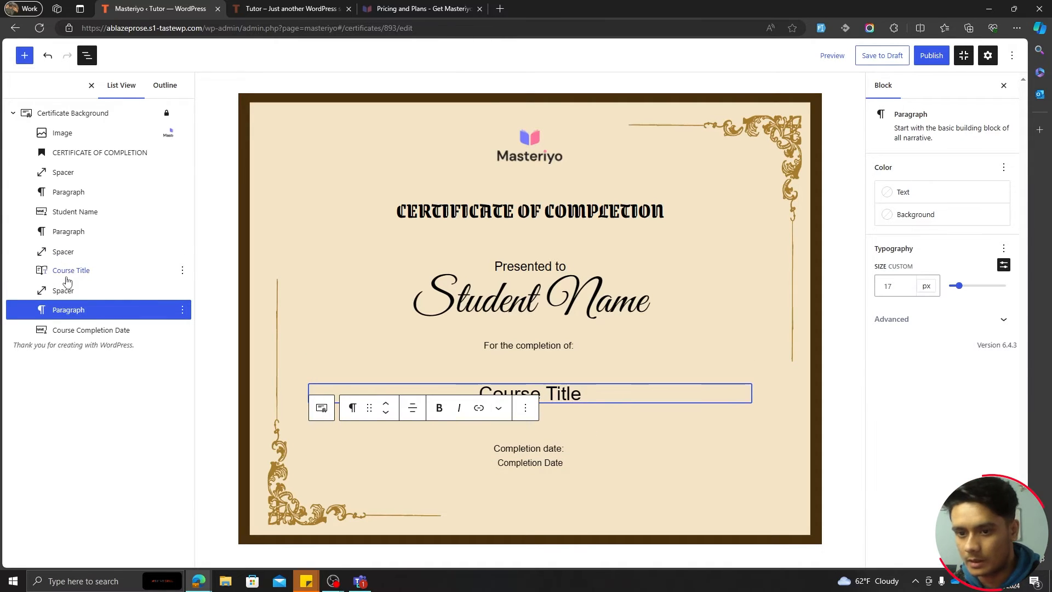
pyautogui.click(68, 290)
pyautogui.moveTo(529, 428); pyautogui.dragTo(530, 418)
pyautogui.click(567, 439)
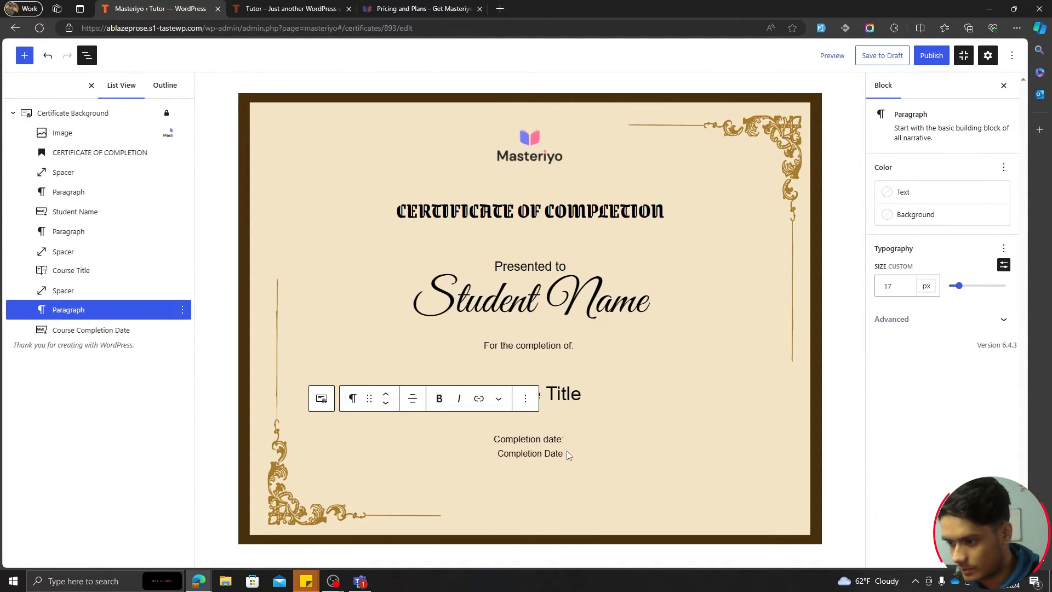
pyautogui.click(567, 454)
# Insert a Qr Code block below the course completion date on the certificate
pyautogui.click(24, 55)
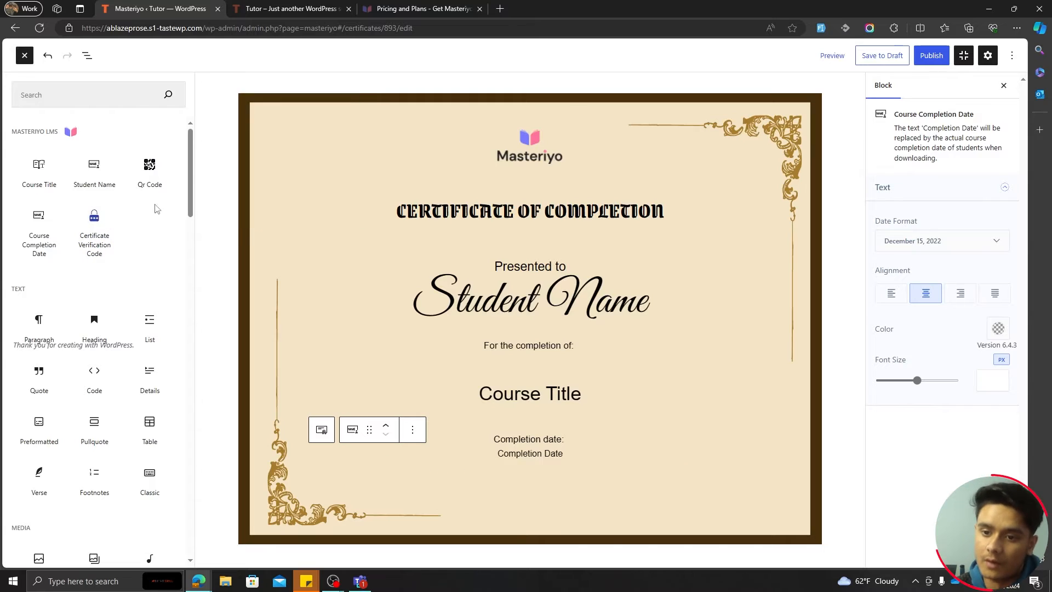
pyautogui.moveTo(150, 188)
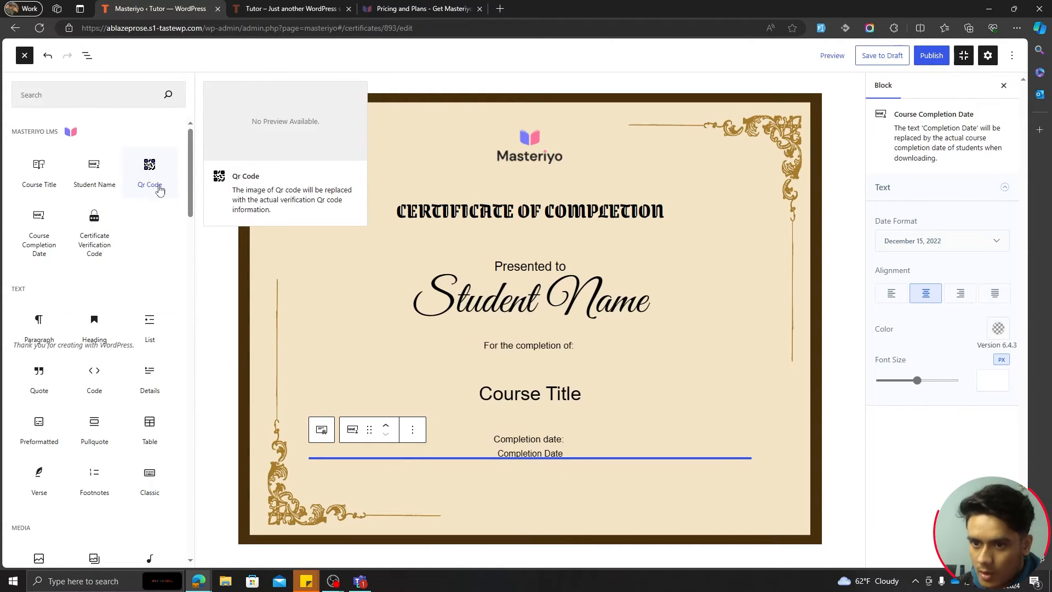
pyautogui.moveTo(159, 188); pyautogui.dragTo(520, 466)
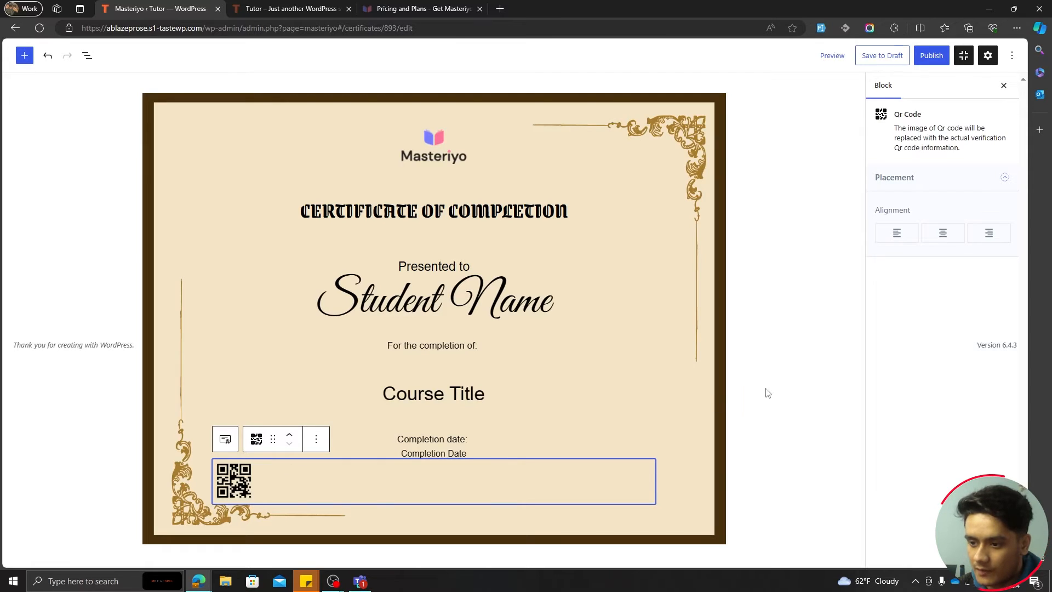
pyautogui.click(188, 372)
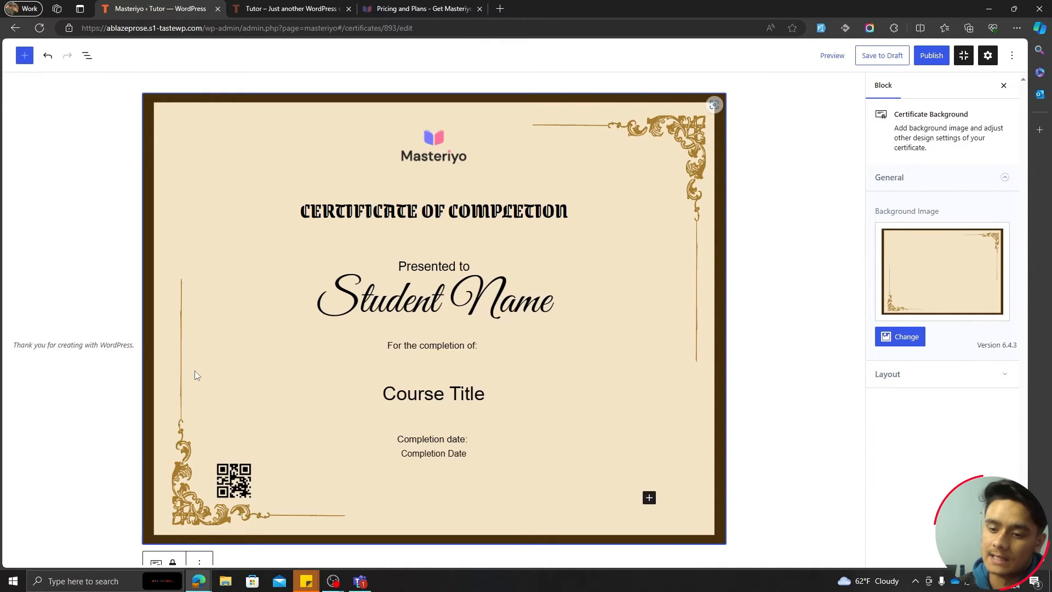
# Insert a Certificate Verification Code block between the completion date and the QR code
pyautogui.click(241, 488)
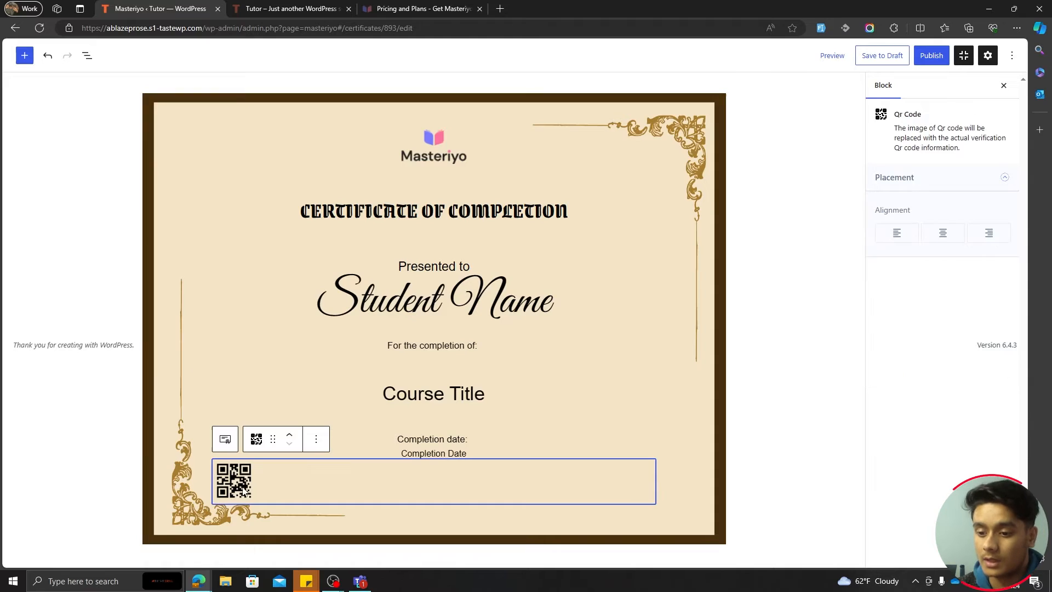
pyautogui.click(24, 55)
pyautogui.moveTo(101, 254)
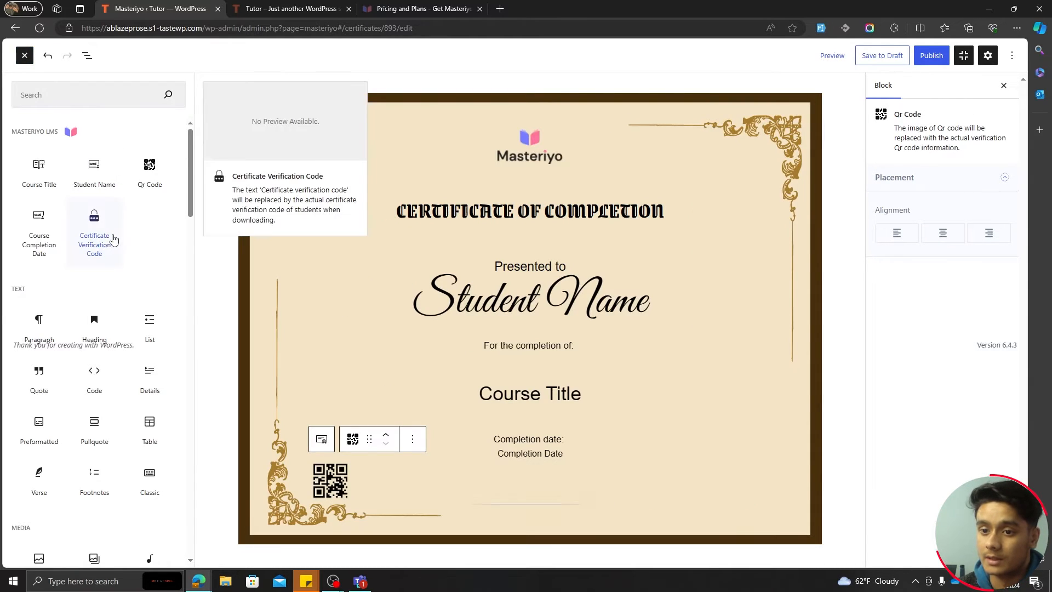
pyautogui.moveTo(112, 263); pyautogui.dragTo(660, 469)
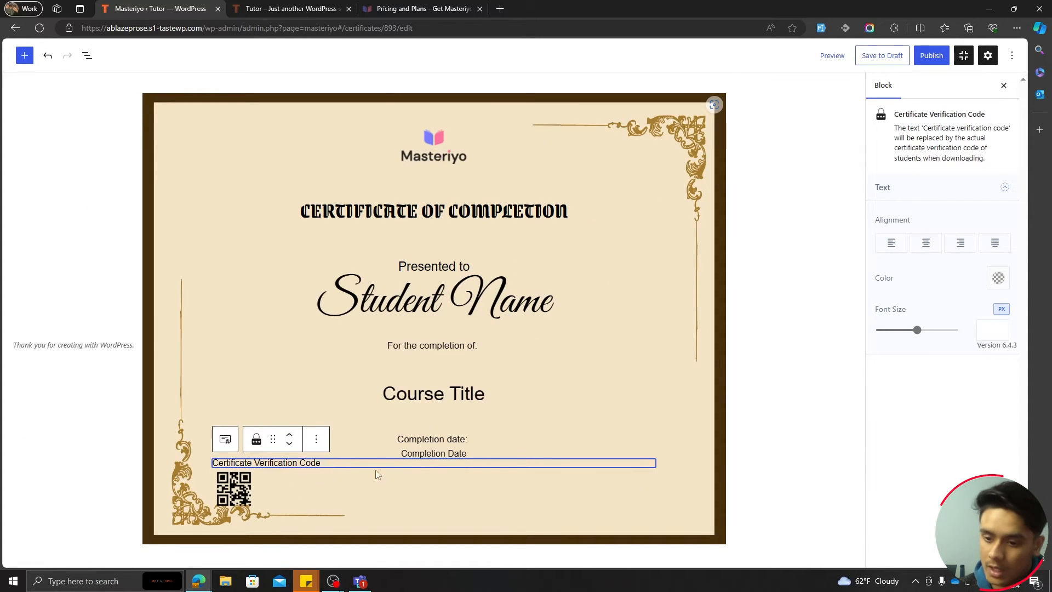
# Reduce the height of the spacer below the course title to about 16 px
pyautogui.click(378, 422)
pyautogui.click(87, 55)
pyautogui.click(63, 290)
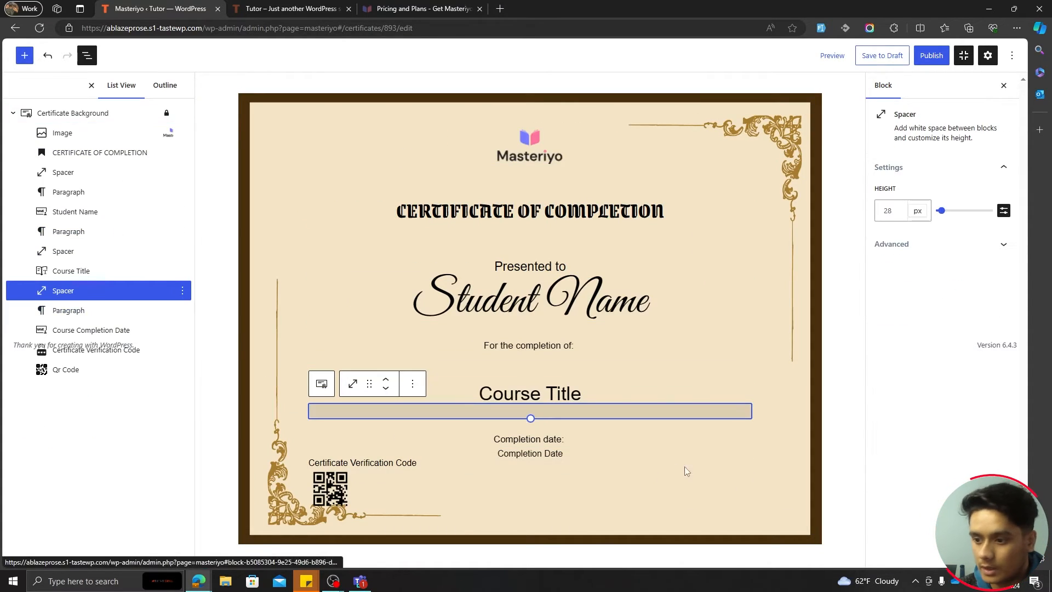
pyautogui.moveTo(531, 418); pyautogui.dragTo(531, 412)
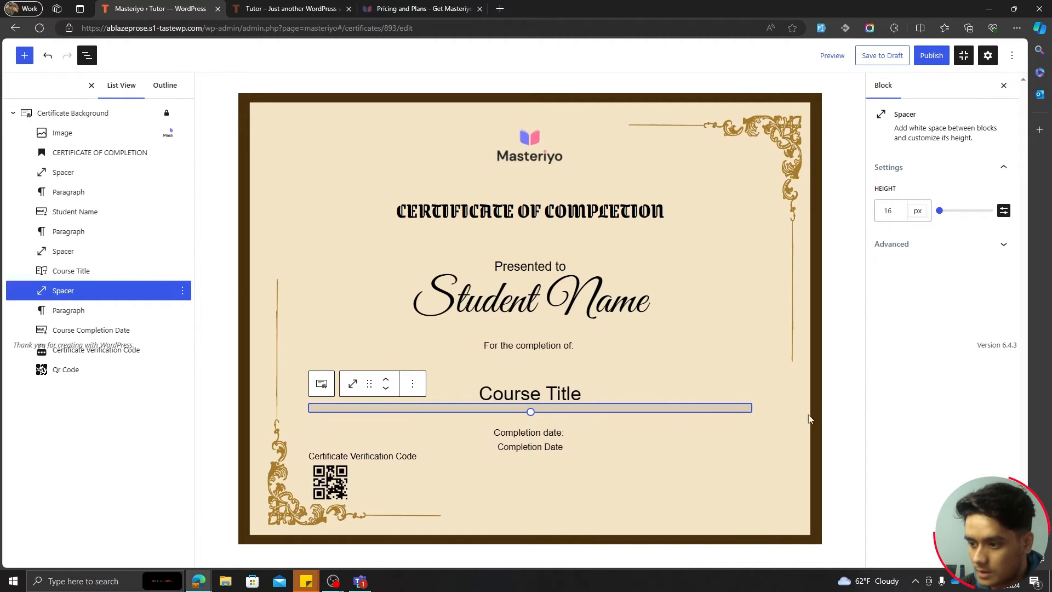
pyautogui.click(384, 457)
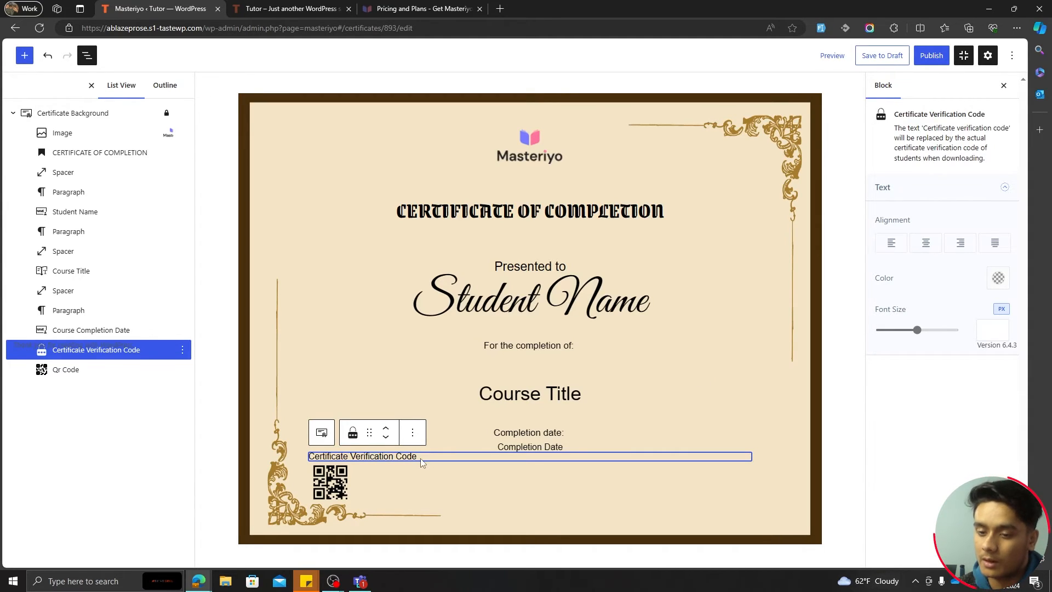
pyautogui.click(774, 400)
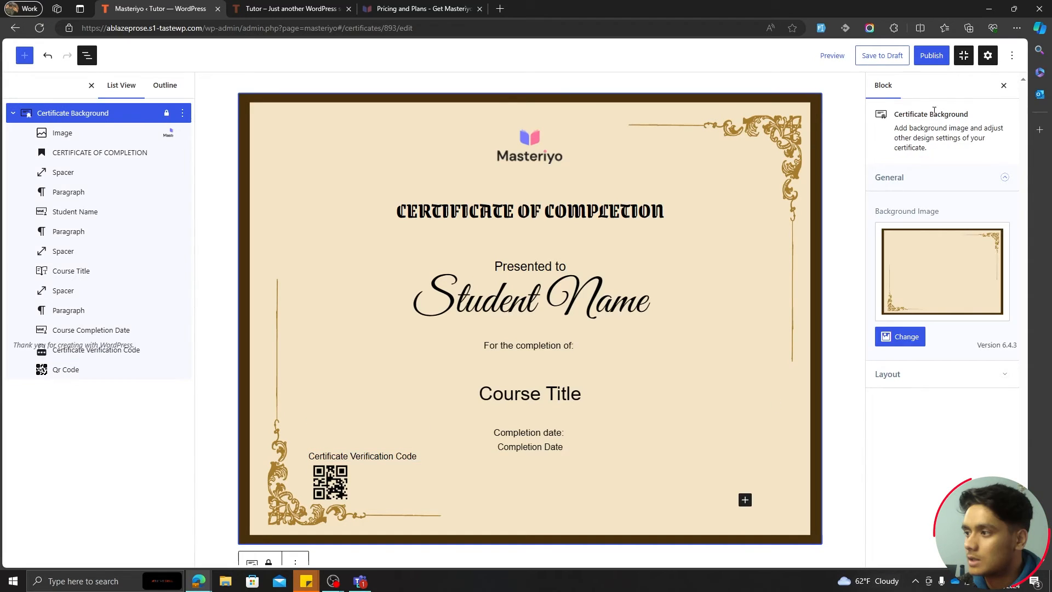
# Publish the certificate, leave the full-screen editor and update the certificate
pyautogui.click(931, 55)
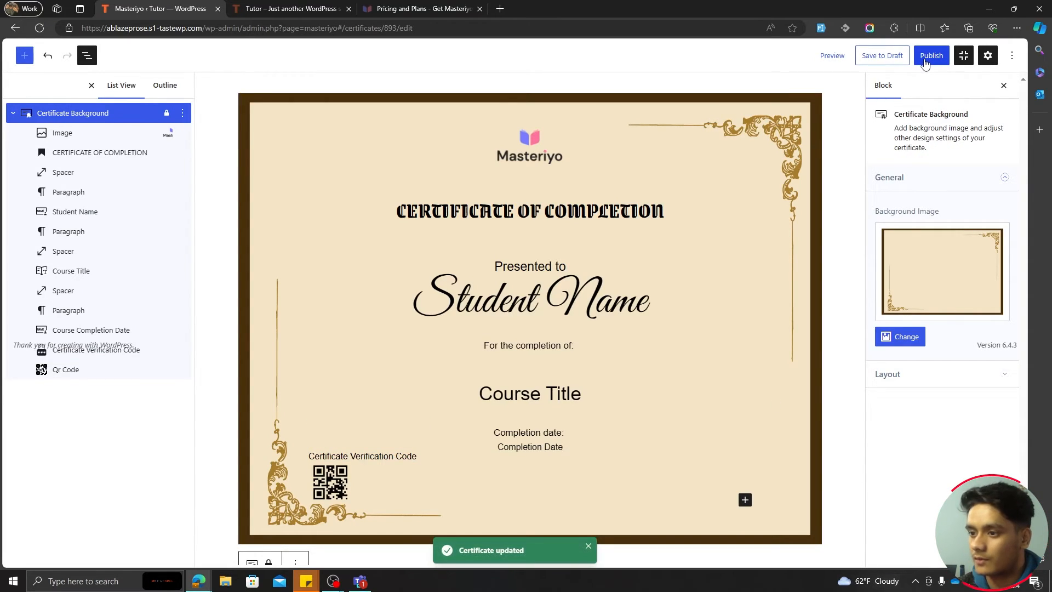
pyautogui.click(964, 56)
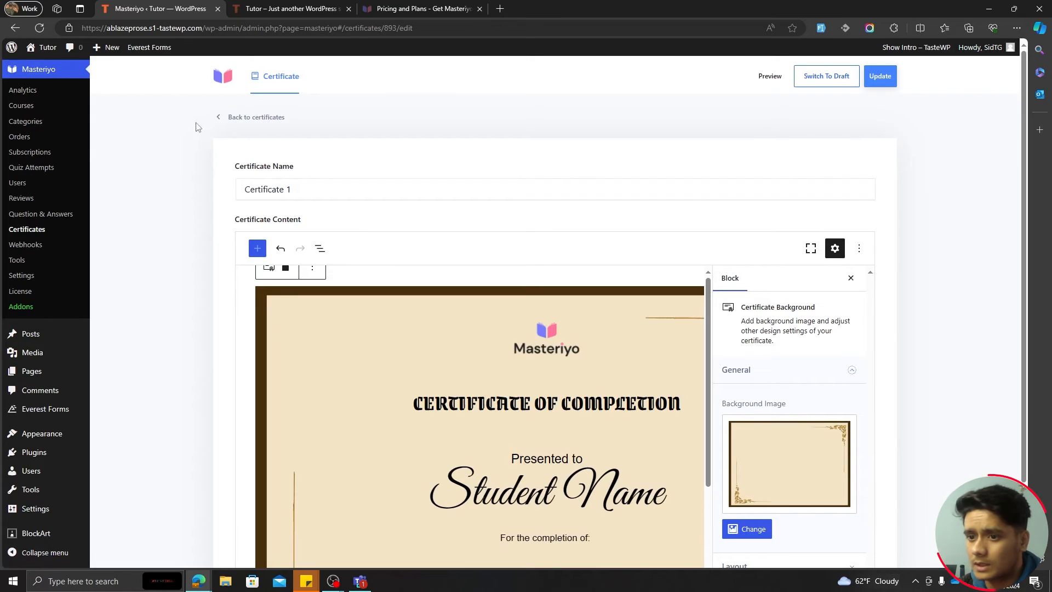
pyautogui.click(880, 77)
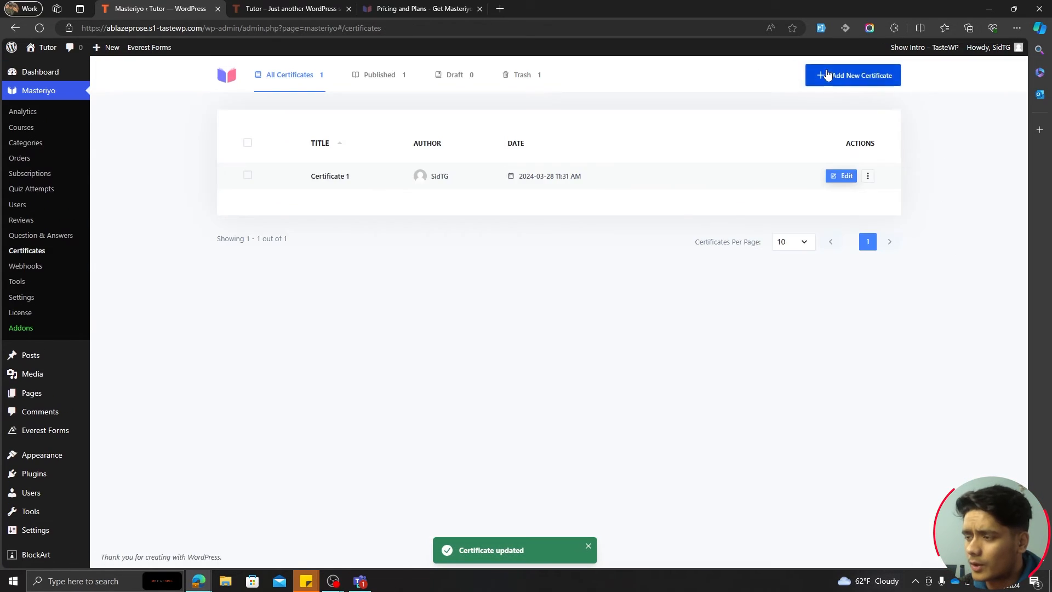
# Create a new certificate from the Blank Slate template and upload the gold-framed CERTIFICATE image as its background
pyautogui.click(827, 75)
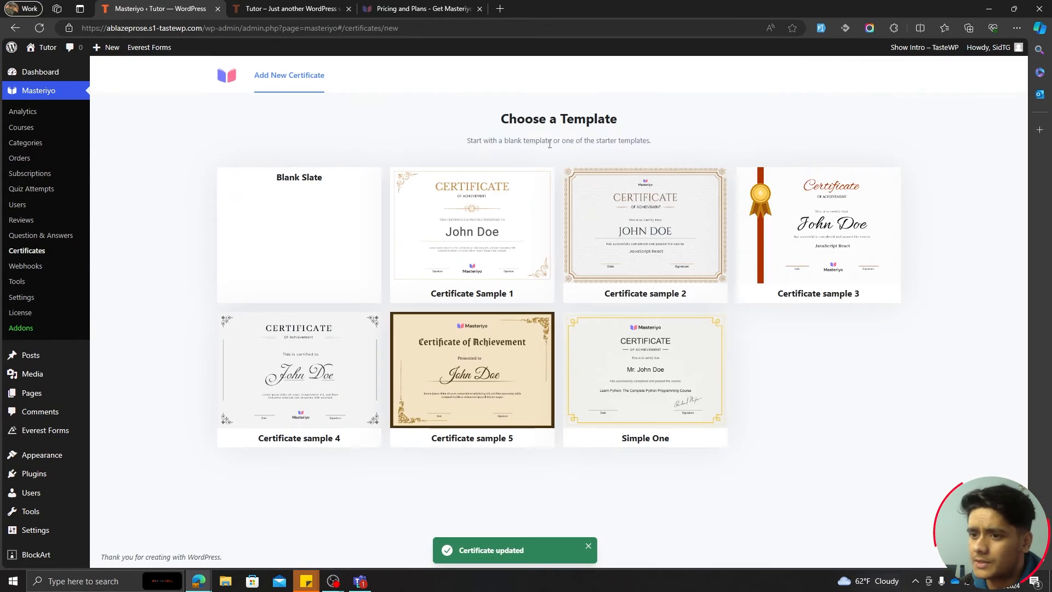
pyautogui.click(299, 225)
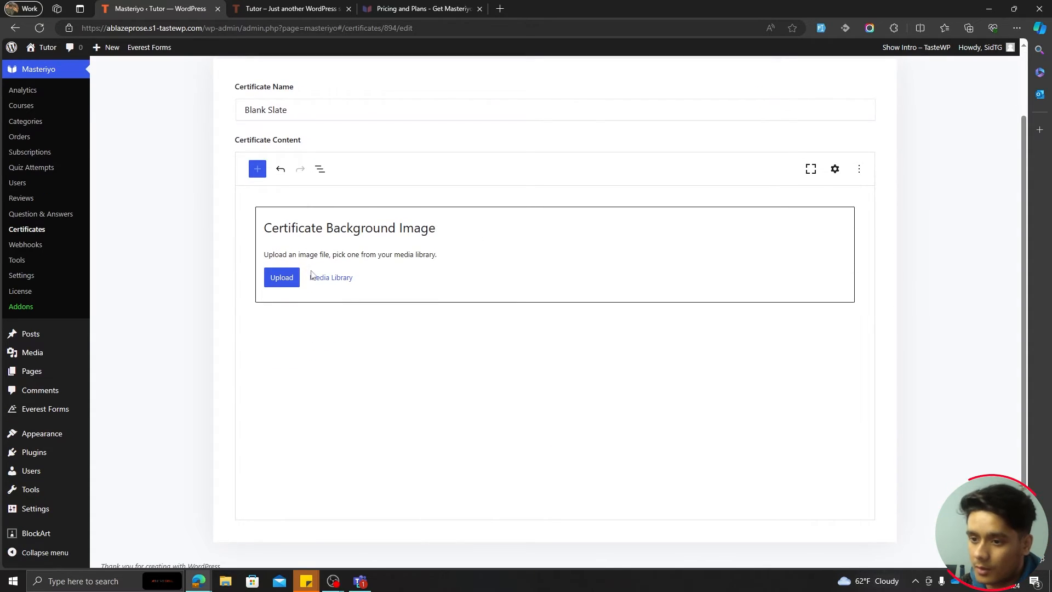
pyautogui.click(276, 279)
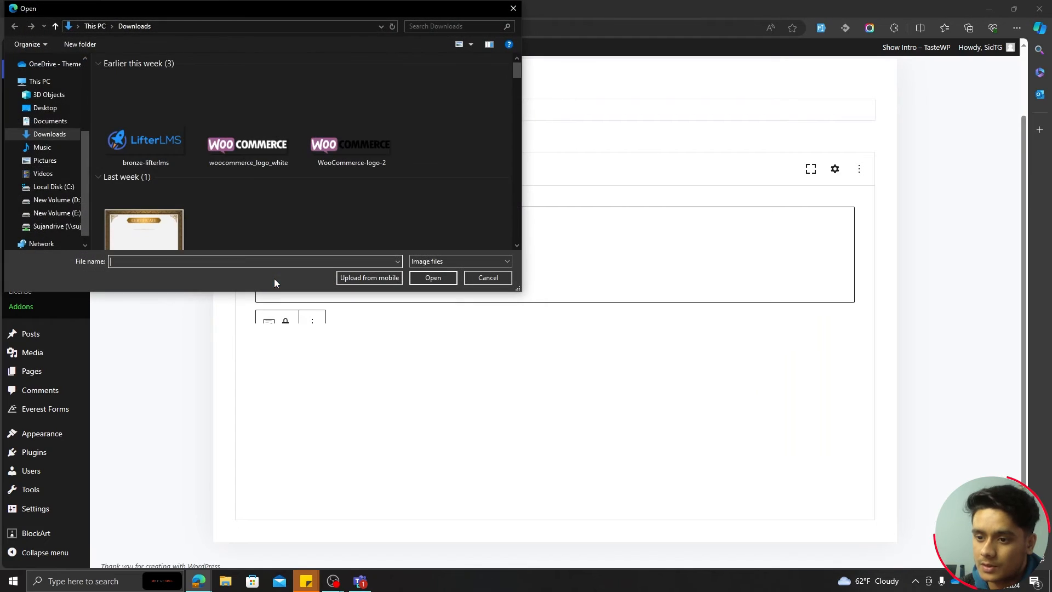
pyautogui.scroll(-3, 271, 217)
pyautogui.scroll(1, 198, 178)
pyautogui.doubleClick(145, 117)
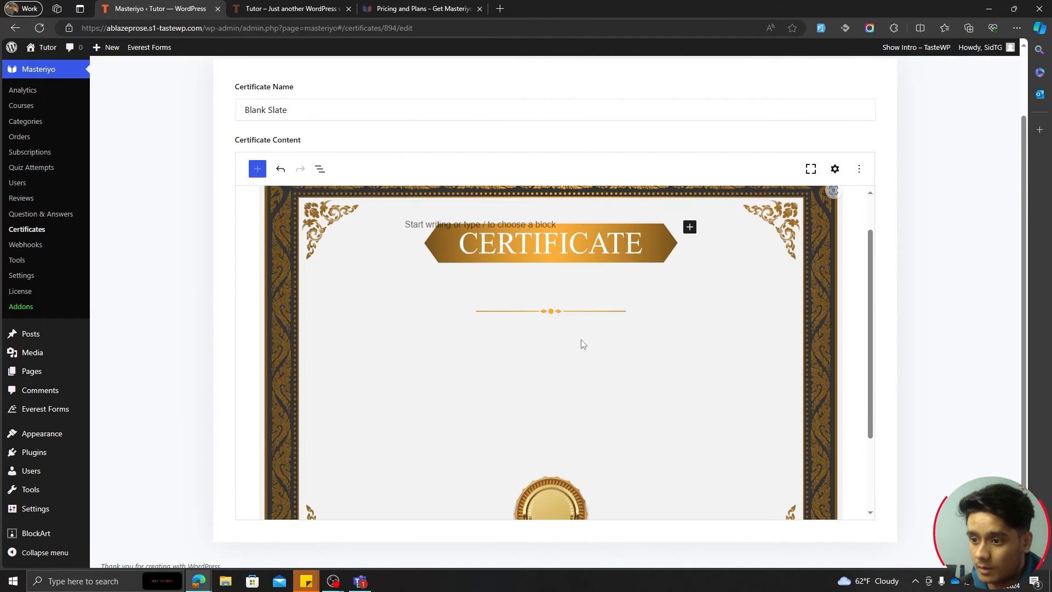
pyautogui.scroll(-2, 584, 344)
pyautogui.scroll(3, 583, 343)
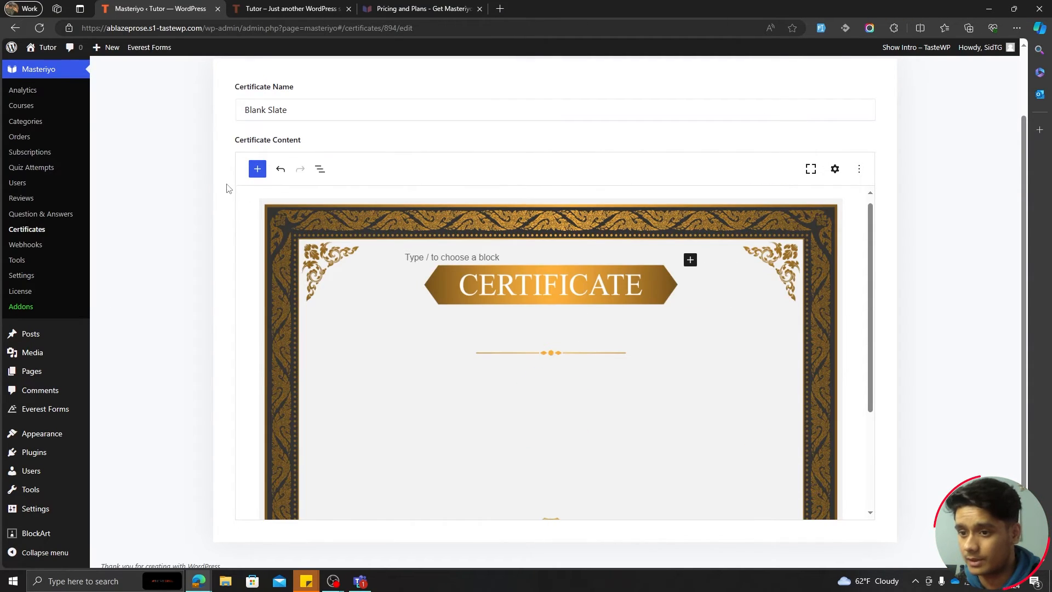
# Insert a Heading block at the top of the blank certificate
pyautogui.click(257, 169)
pyautogui.scroll(-1, 307, 328)
pyautogui.moveTo(327, 384); pyautogui.dragTo(618, 262)
# Insert a Spacer block above the heading and increase its height so the heading sits below the CERTIFICATE banner
pyautogui.scroll(-5, 356, 367)
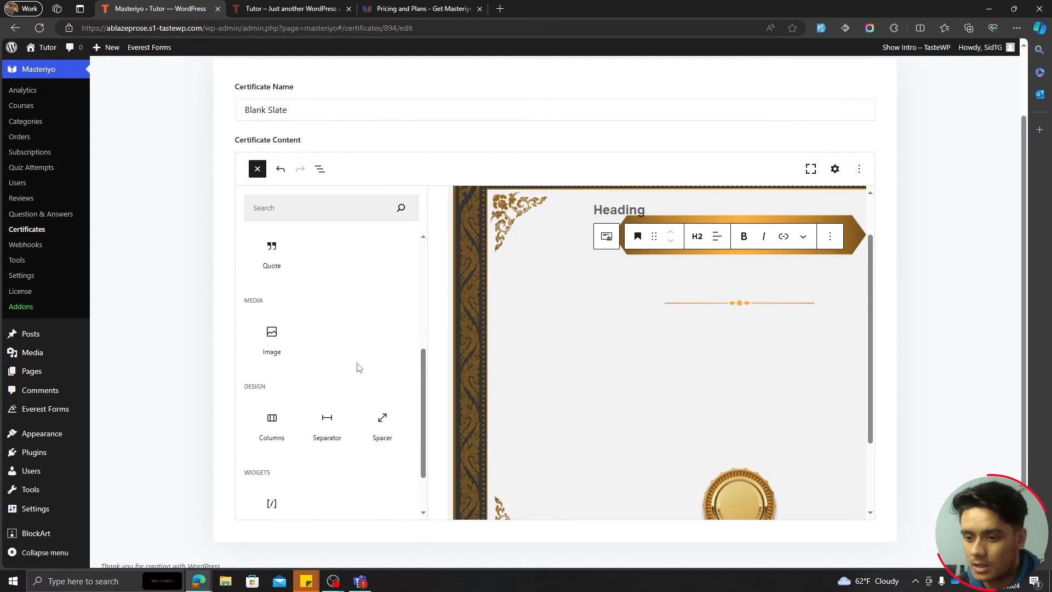
pyautogui.scroll(1, 372, 376)
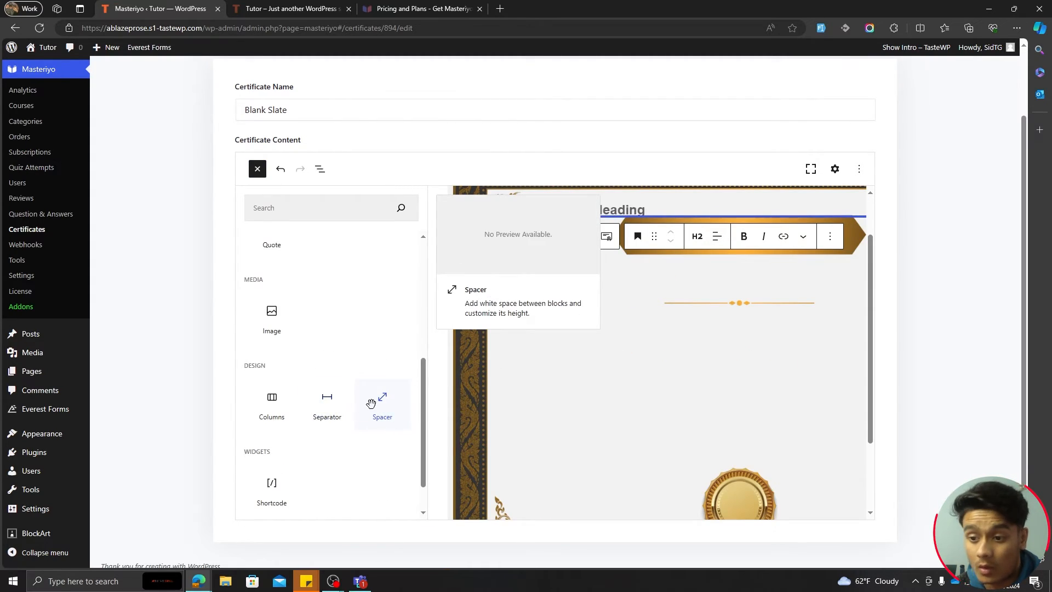
pyautogui.moveTo(382, 405); pyautogui.dragTo(625, 205)
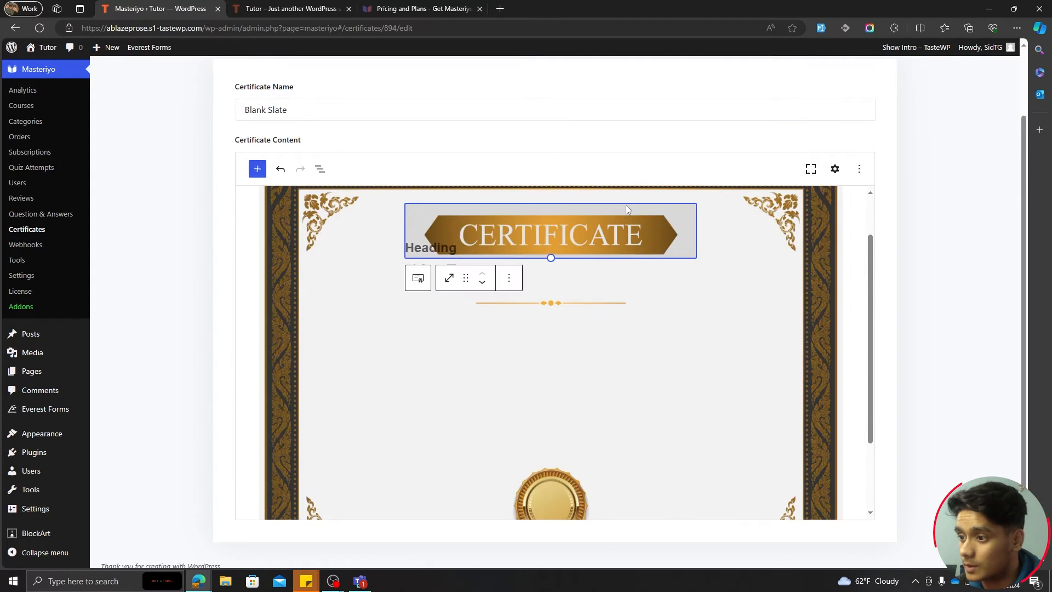
pyautogui.moveTo(550, 257); pyautogui.dragTo(550, 268)
# Enter "OF COMPLETION" as the heading text and center it under the CERTIFICATE banner
pyautogui.click(454, 275)
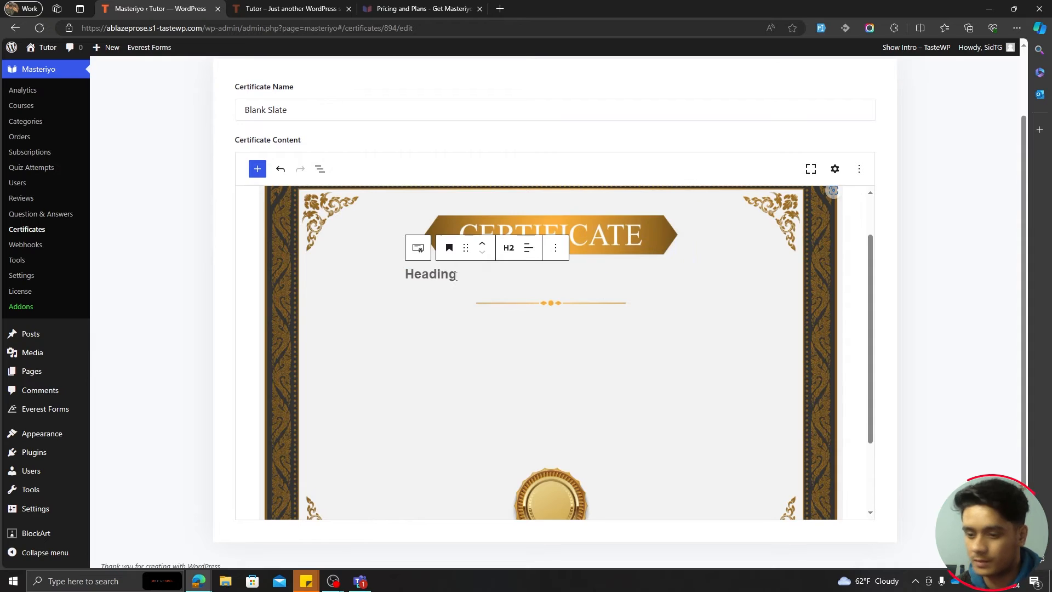
pyautogui.scroll(-1, 456, 275)
pyautogui.write('OF COMPLETION')
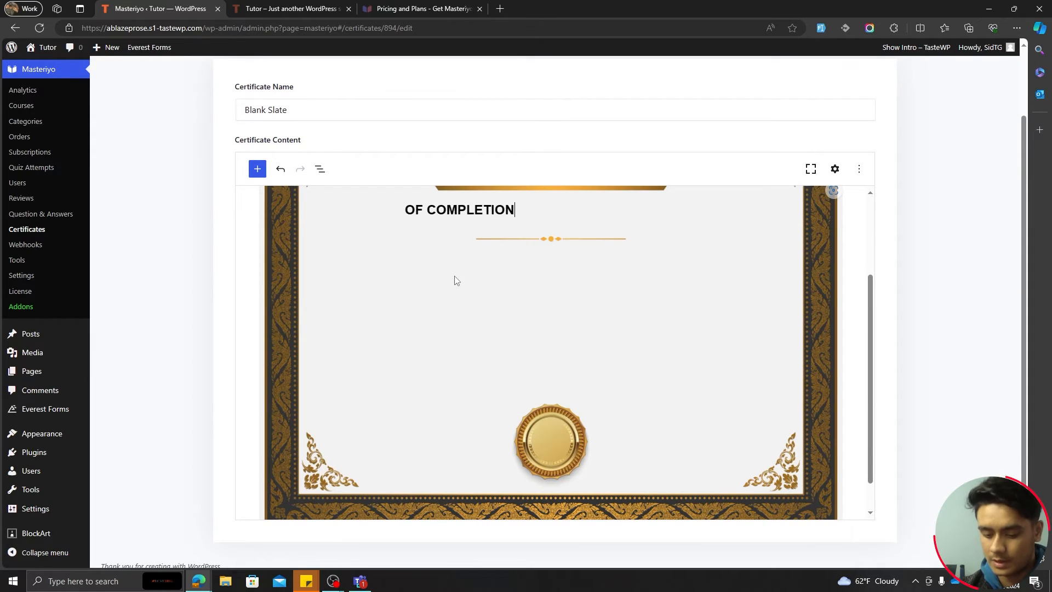
pyautogui.scroll(2, 454, 281)
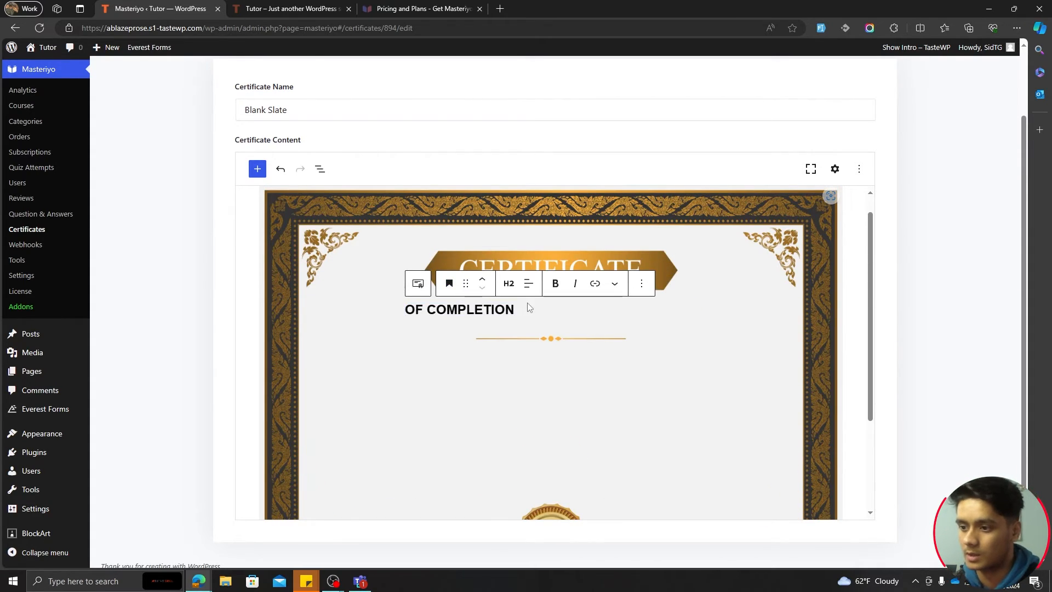
pyautogui.click(528, 284)
pyautogui.click(554, 338)
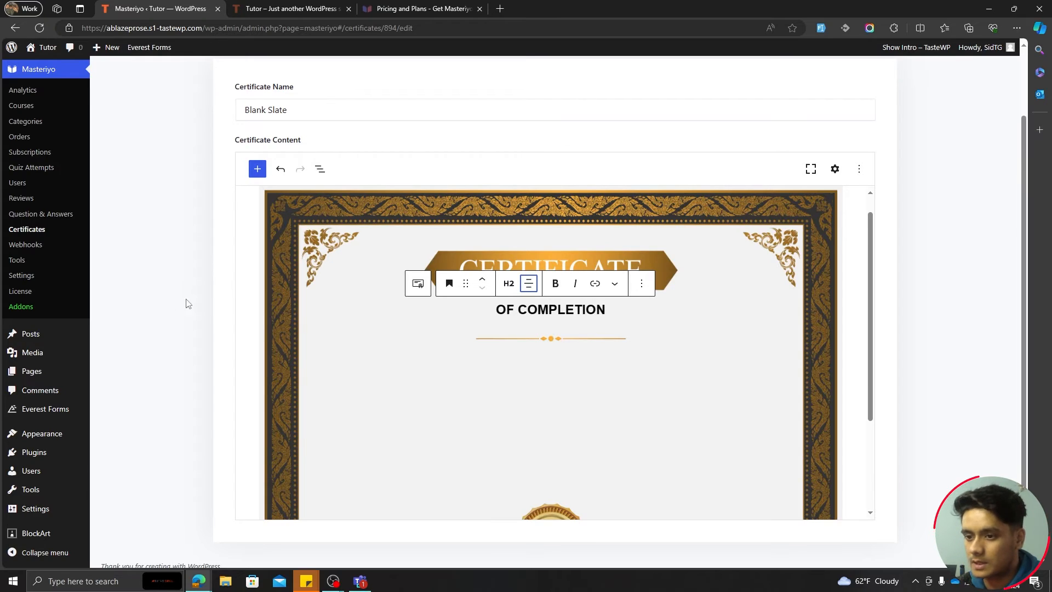
# Set the OF COMPLETION heading's custom font size to about 39 px
pyautogui.click(835, 168)
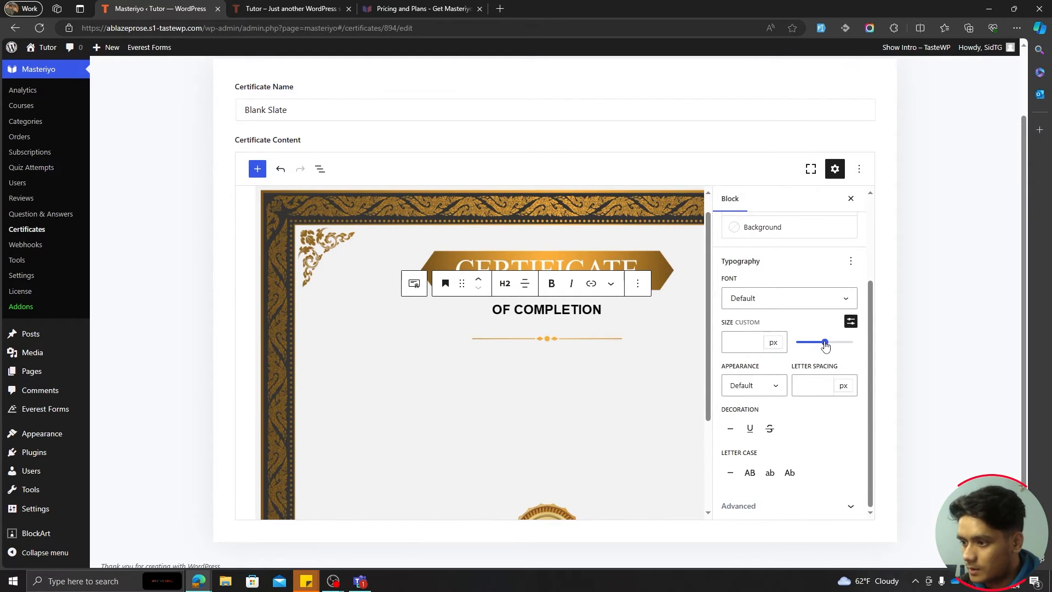
pyautogui.moveTo(825, 342); pyautogui.dragTo(818, 342)
pyautogui.click(678, 351)
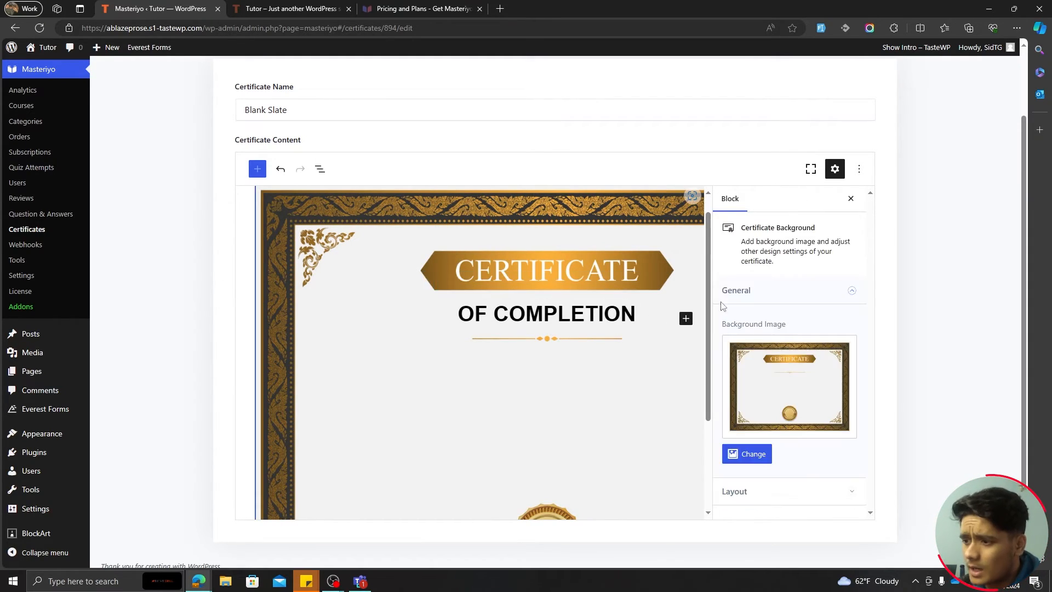
# Switch to the full-screen editor and insert a Columns block with three equal columns (33 / 33 / 33) below the heading
pyautogui.click(811, 169)
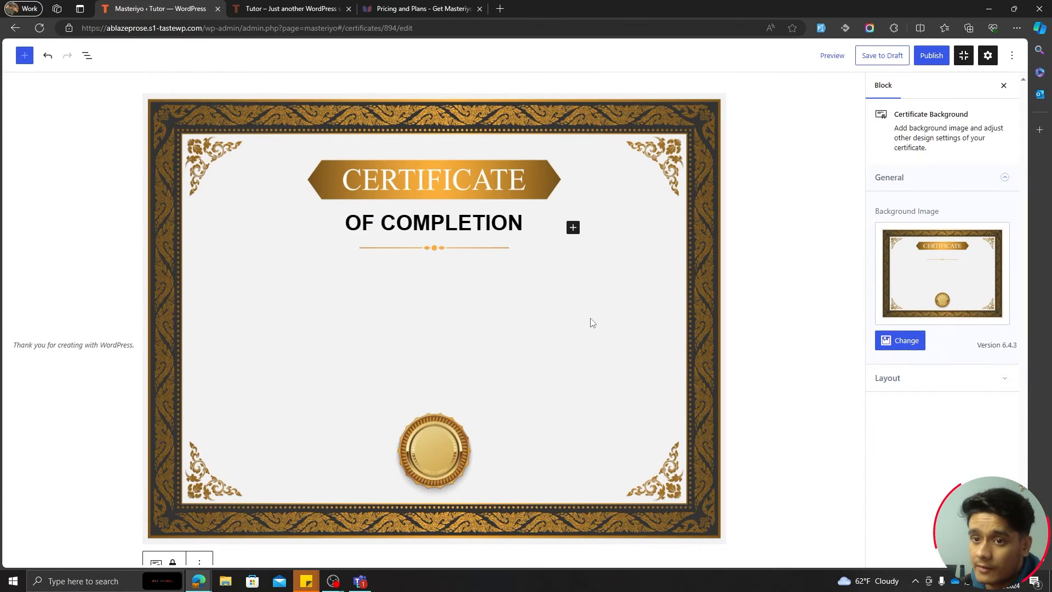
pyautogui.click(767, 301)
pyautogui.click(478, 160)
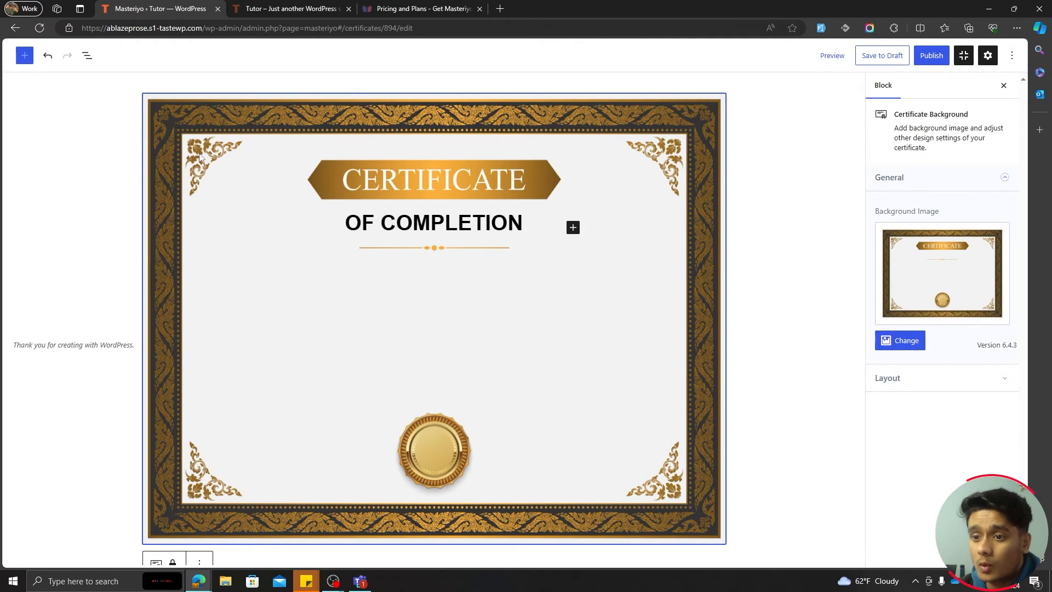
pyautogui.click(396, 223)
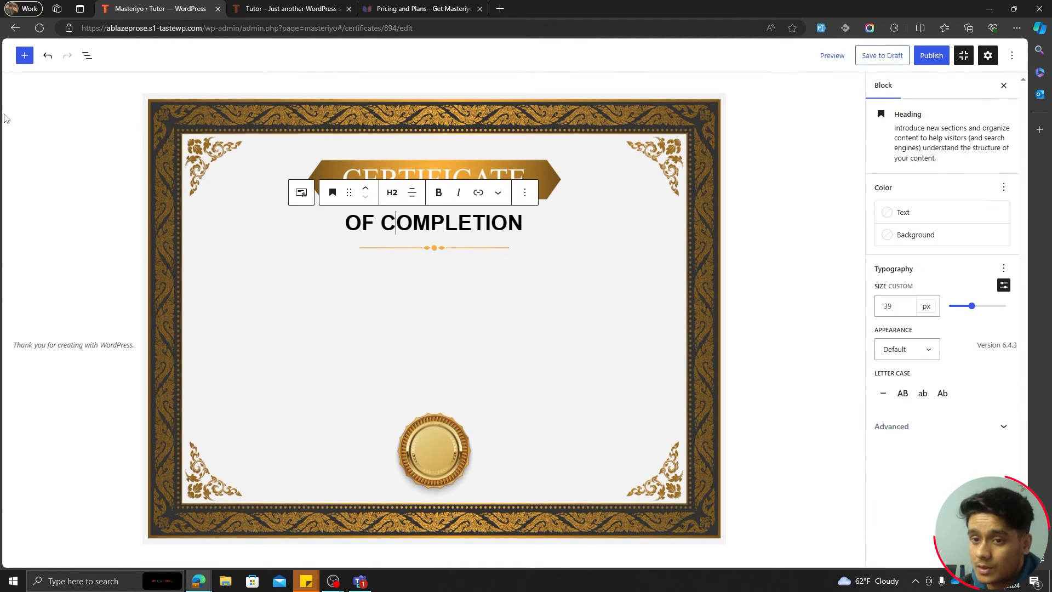
pyautogui.click(24, 56)
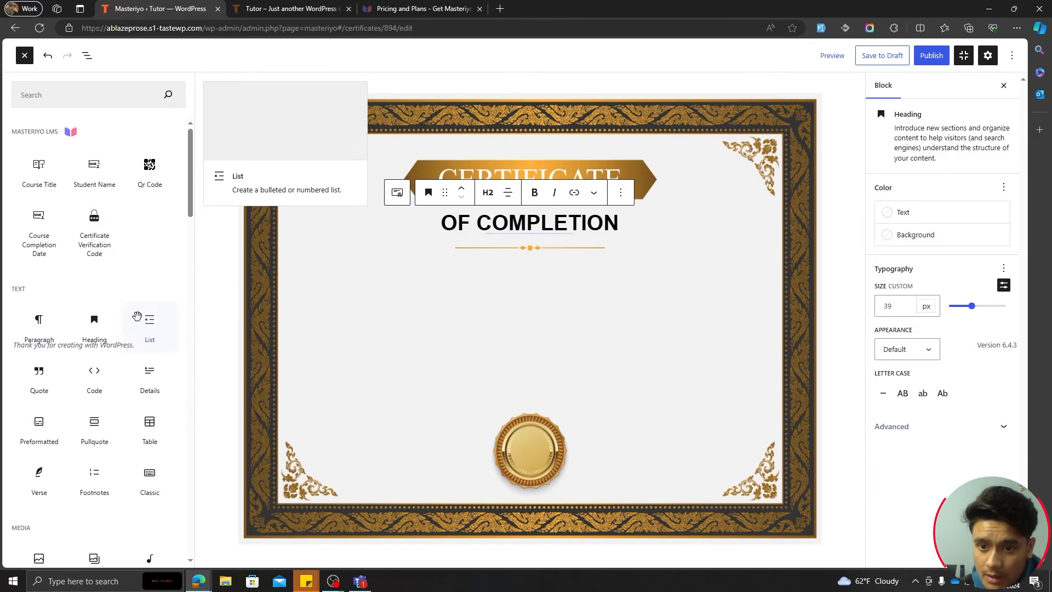
pyautogui.scroll(-7, 110, 329)
pyautogui.scroll(3, 98, 383)
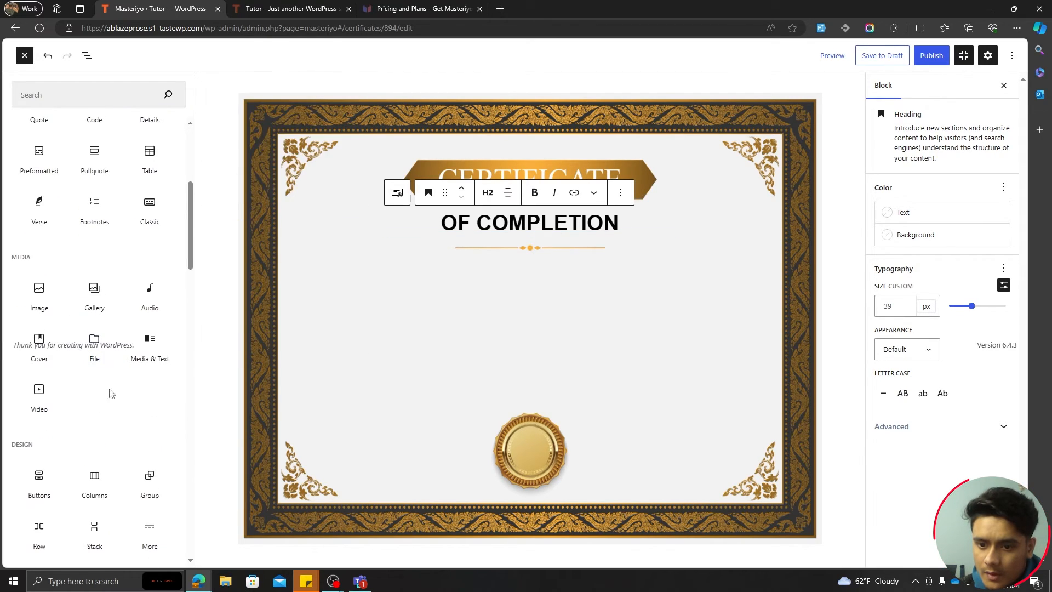
pyautogui.click(91, 479)
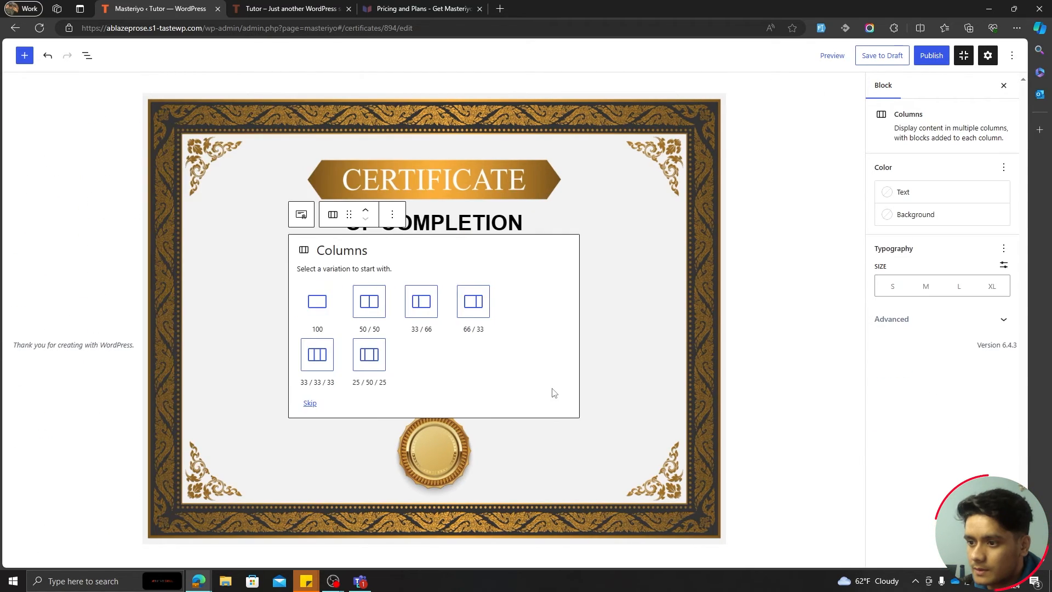
pyautogui.click(367, 354)
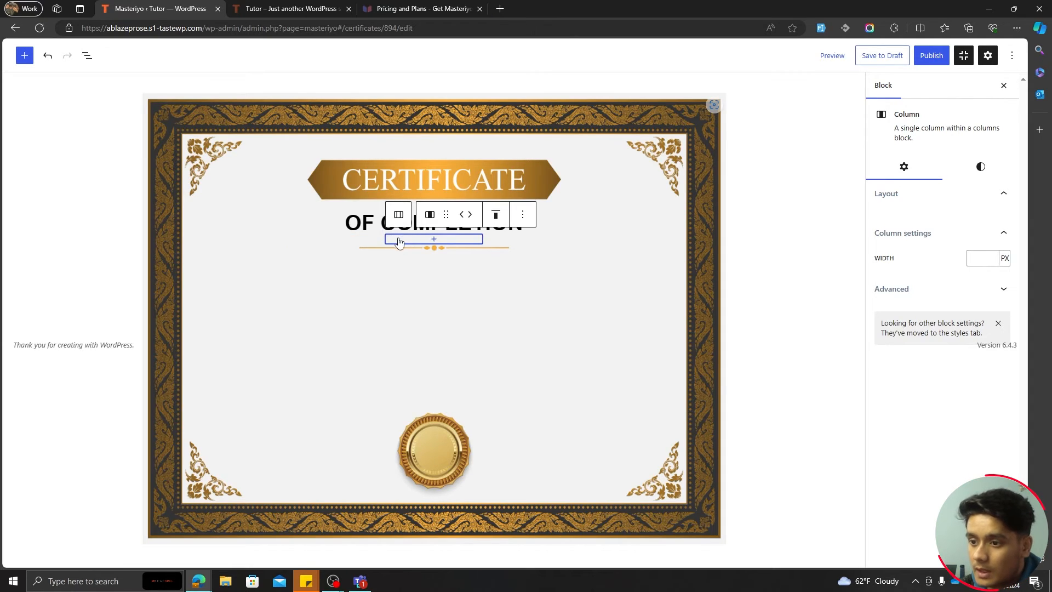
# Examine the individual columns under the heading and their layout, width and style settings
pyautogui.click(283, 243)
pyautogui.click(336, 241)
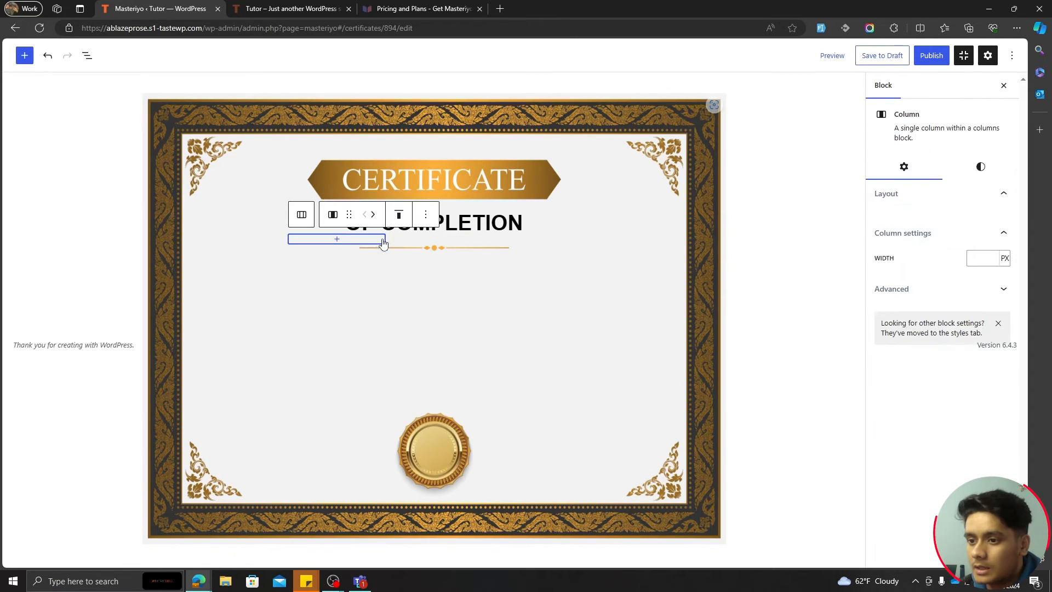
pyautogui.click(435, 241)
pyautogui.click(511, 241)
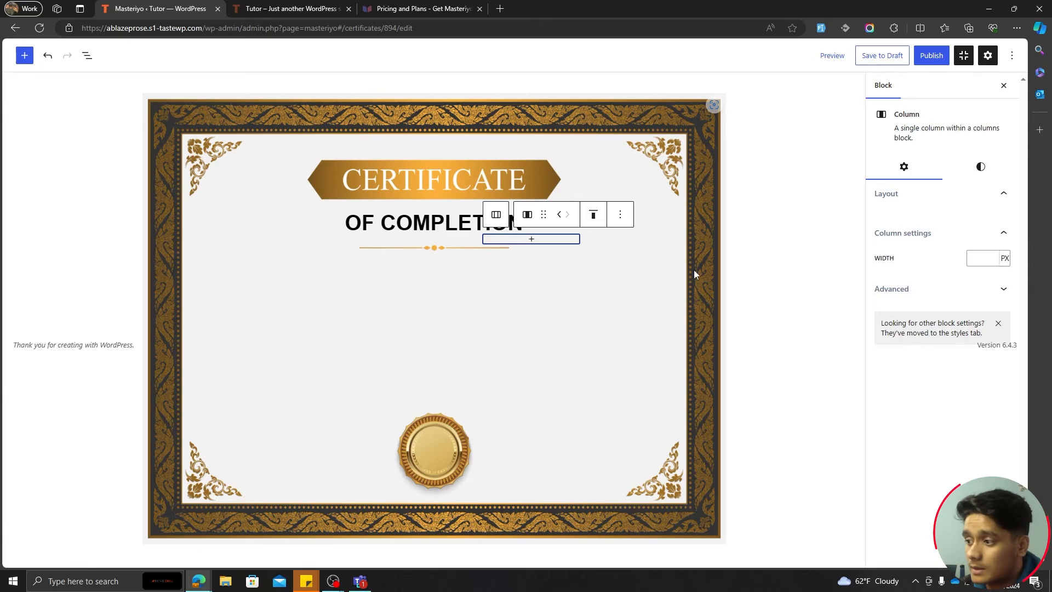
pyautogui.click(980, 166)
pyautogui.click(904, 169)
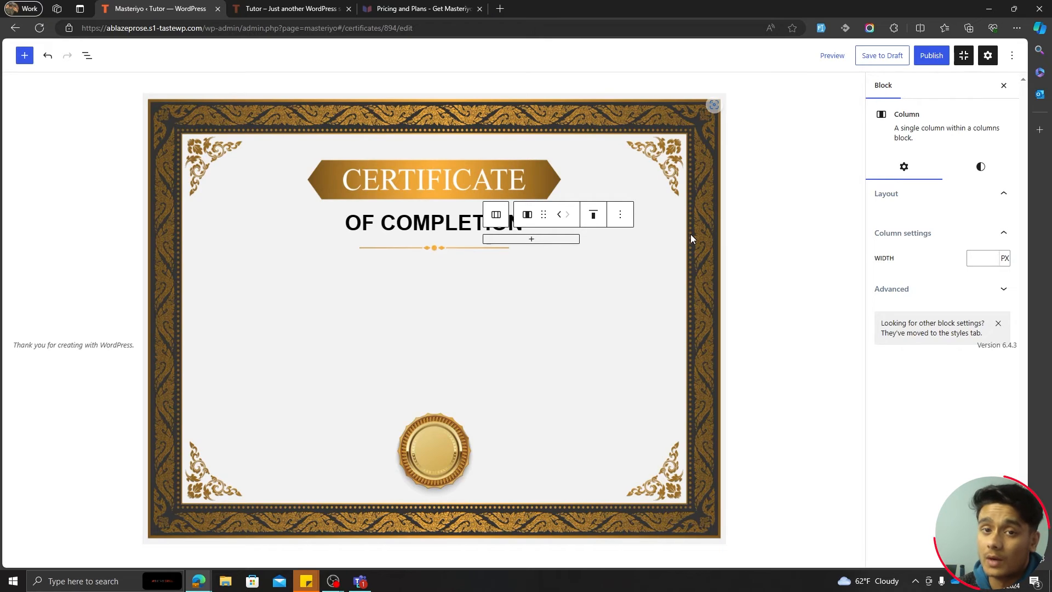
# Publish the Blank Slate certificate and go back to the course list
pyautogui.click(922, 63)
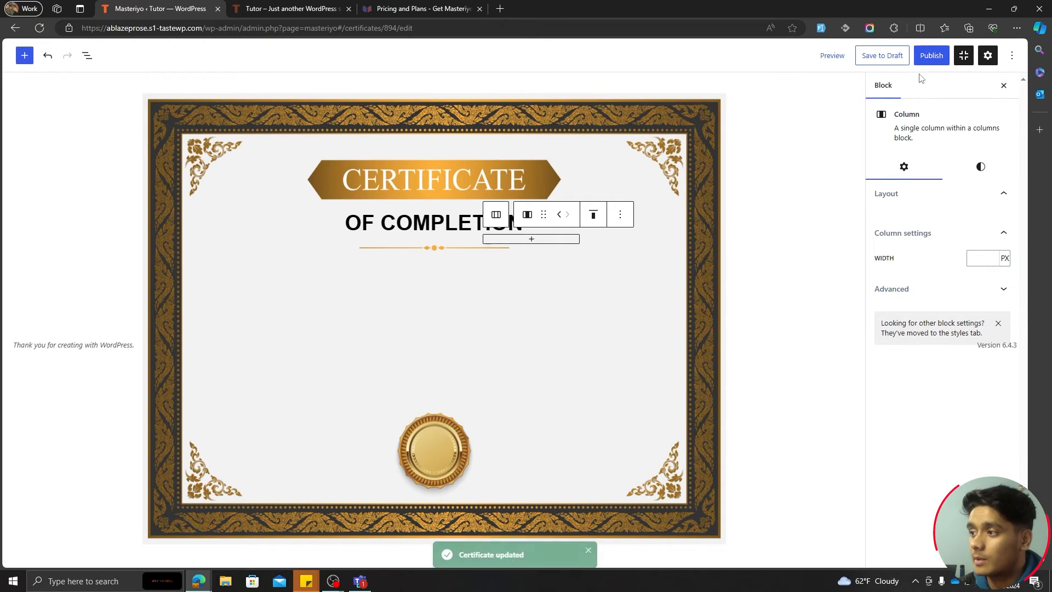
pyautogui.click(17, 30)
pyautogui.click(181, 84)
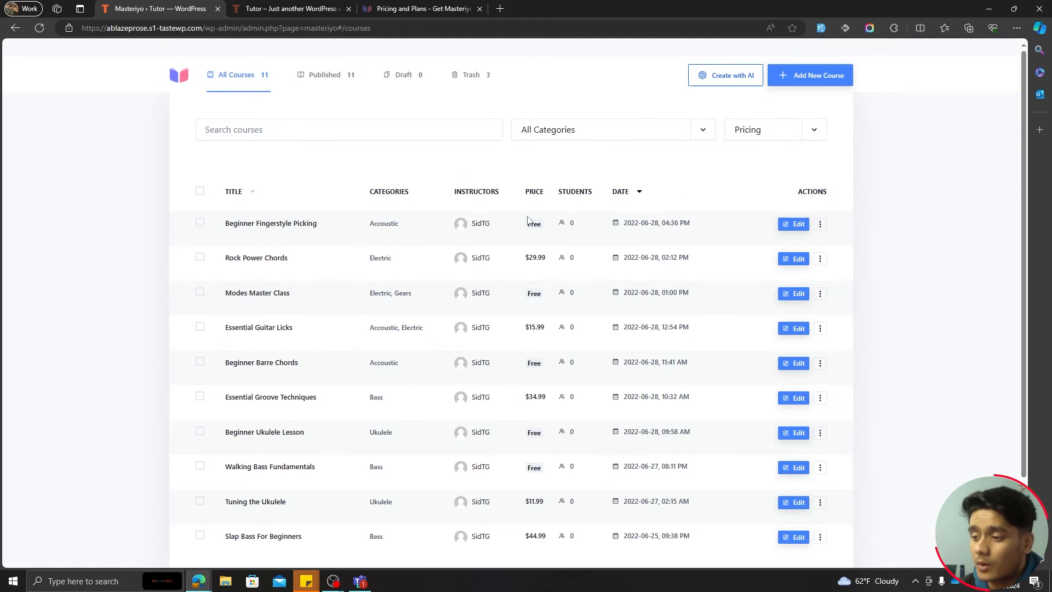
# Assign Certificate 1 to the Essential Guitar Licks course with Attach To Email enabled, and update the course
pyautogui.click(789, 331)
pyautogui.click(433, 86)
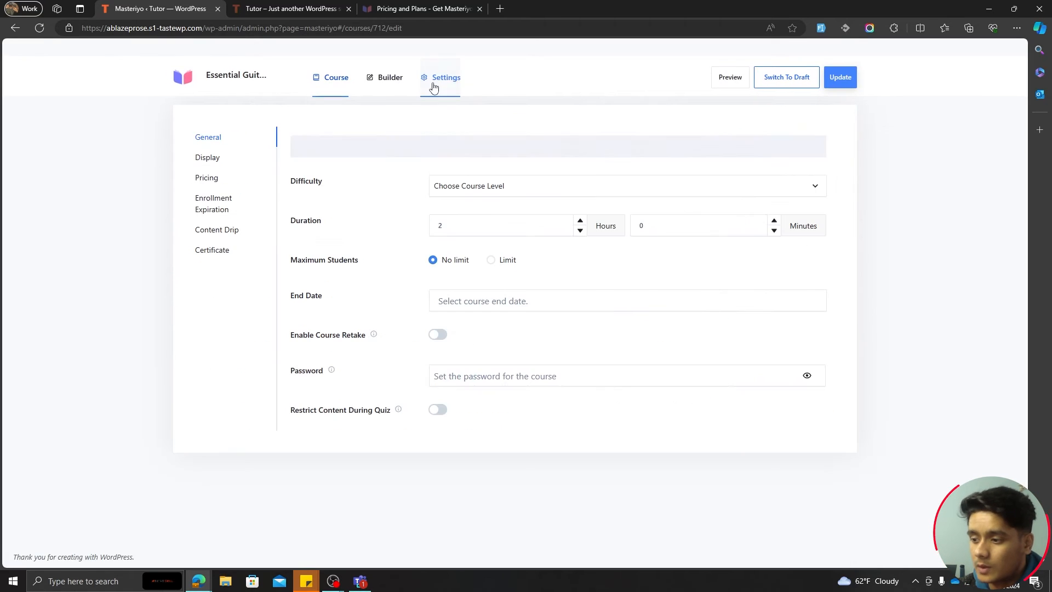
pyautogui.click(220, 255)
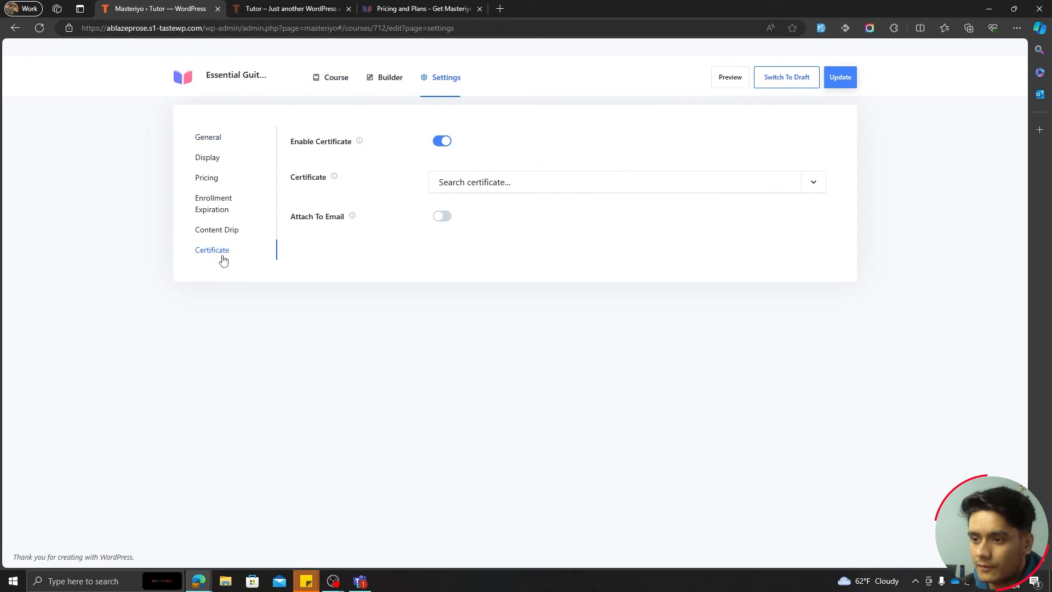
pyautogui.click(526, 183)
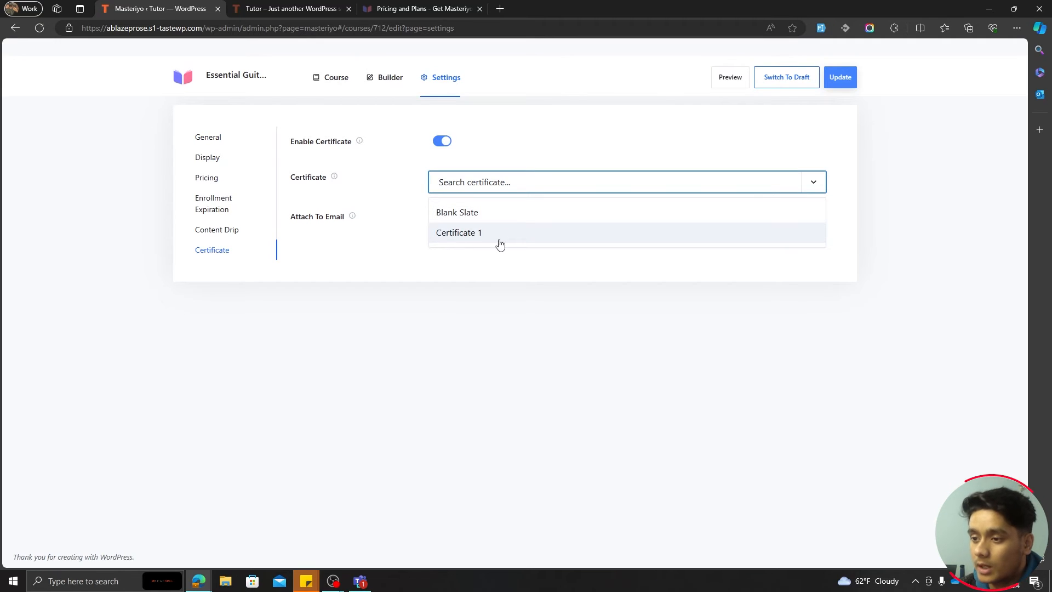
pyautogui.click(457, 234)
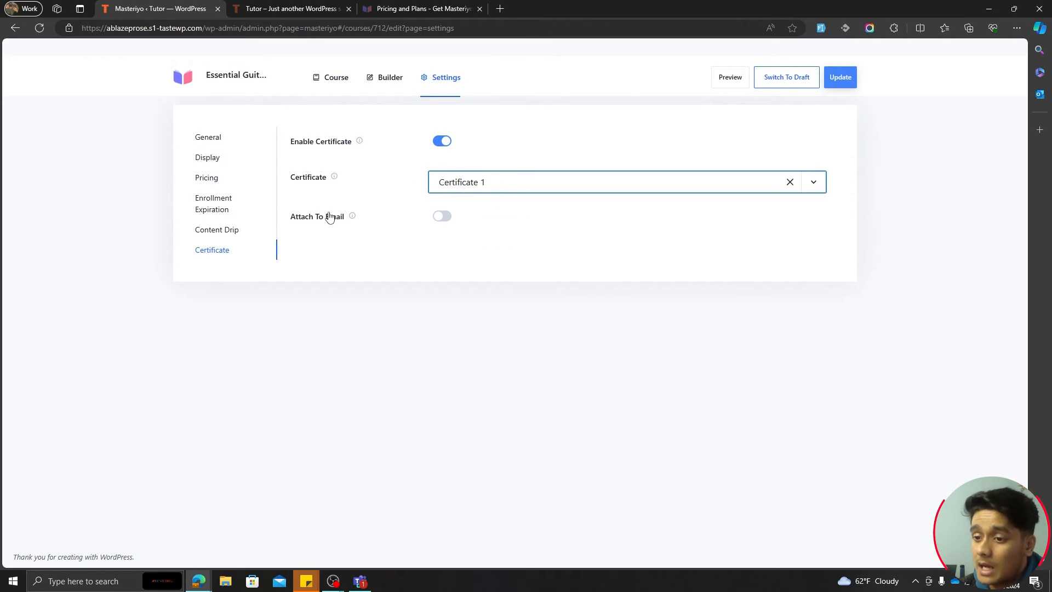
pyautogui.click(441, 225)
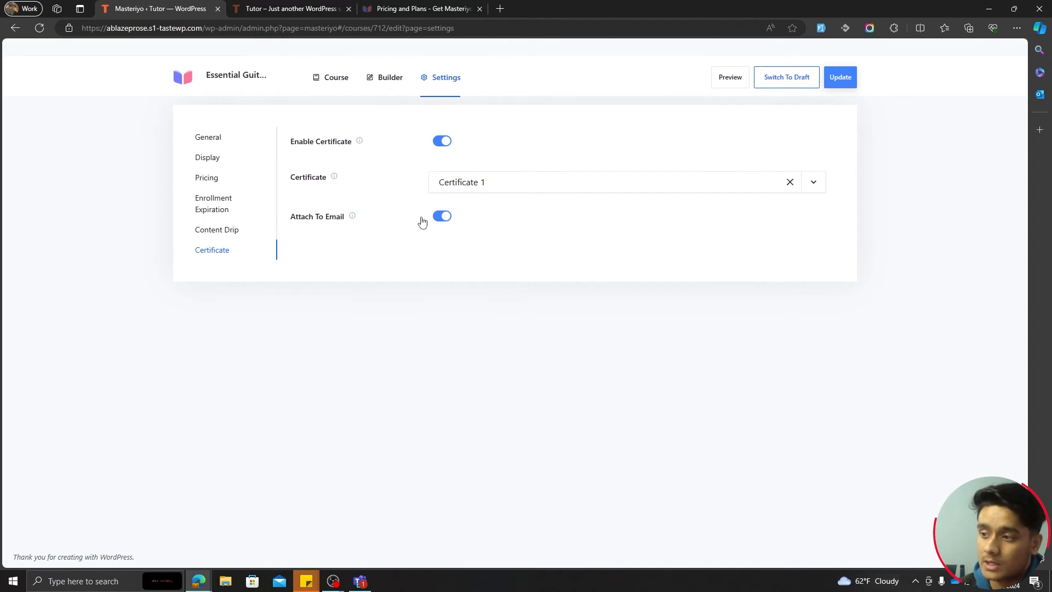
pyautogui.click(841, 77)
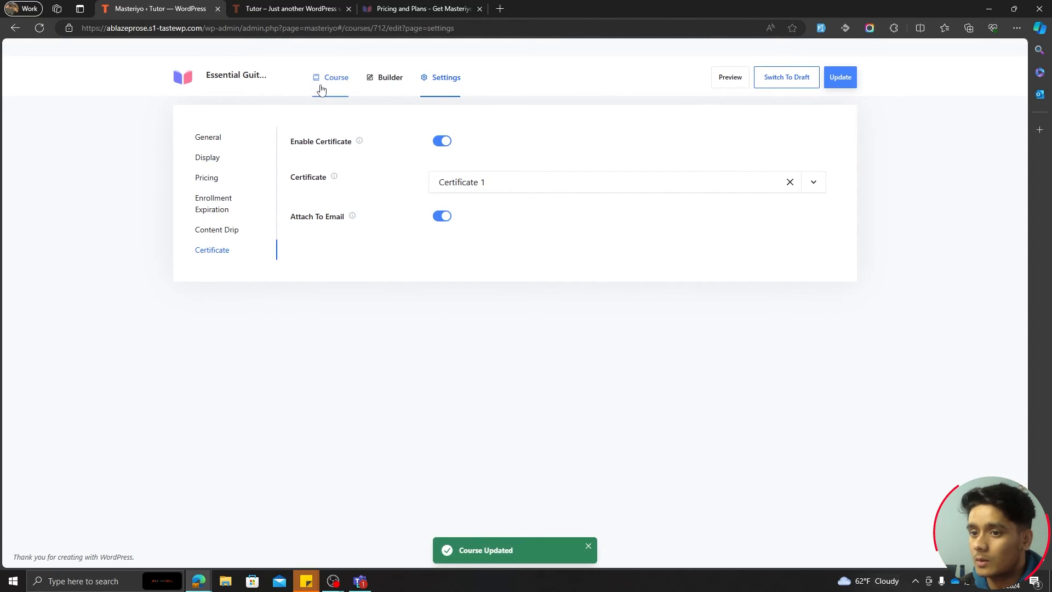
# Open the website's public courses page and start buying the Essential Guitar Licks course
pyautogui.click(318, 86)
pyautogui.click(180, 82)
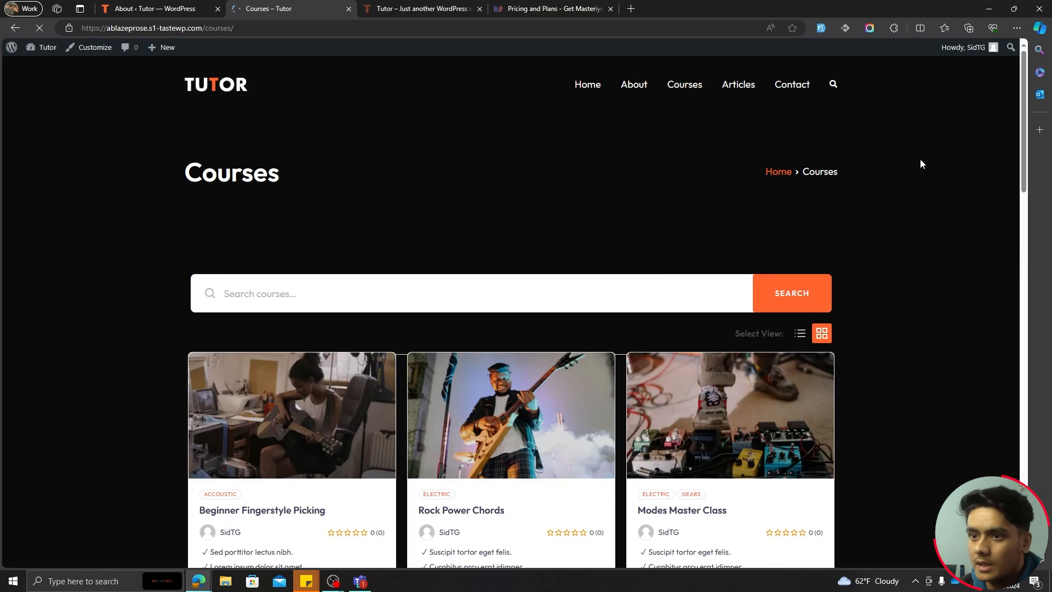
pyautogui.scroll(-9, 976, 195)
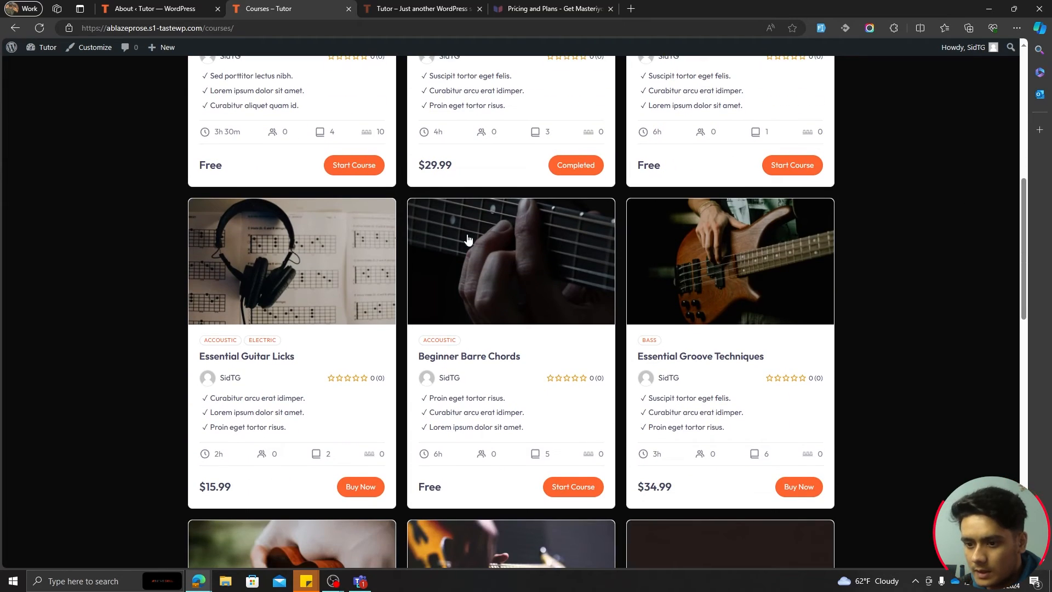
pyautogui.click(355, 492)
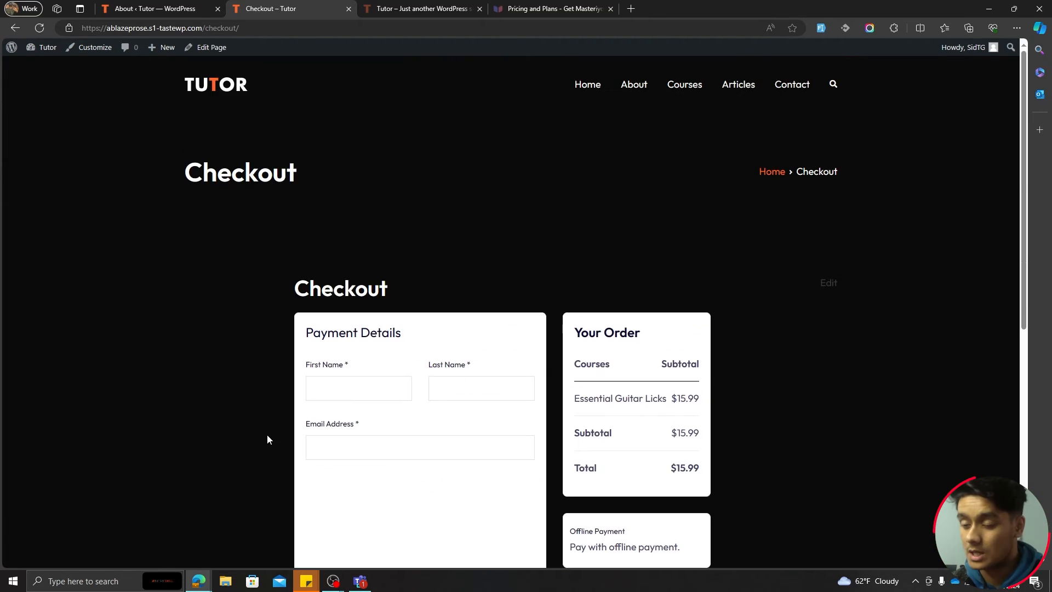
# Fill in the customer's first name, last name and e-mail at checkout and confirm the offline payment for Essential Guitar Licks
pyautogui.click(350, 389)
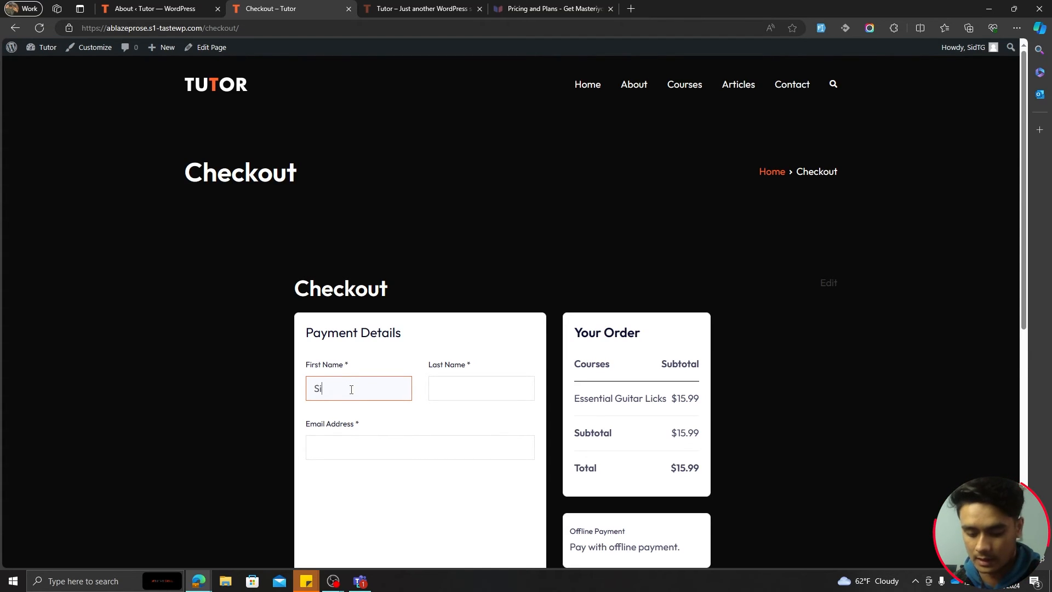
pyautogui.write('Si')
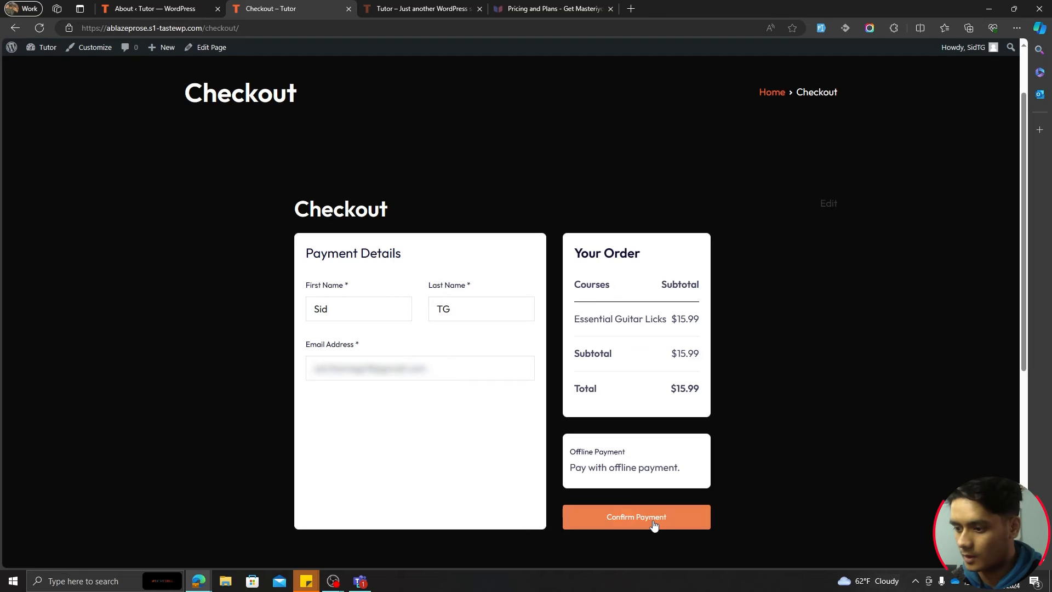
pyautogui.click(653, 520)
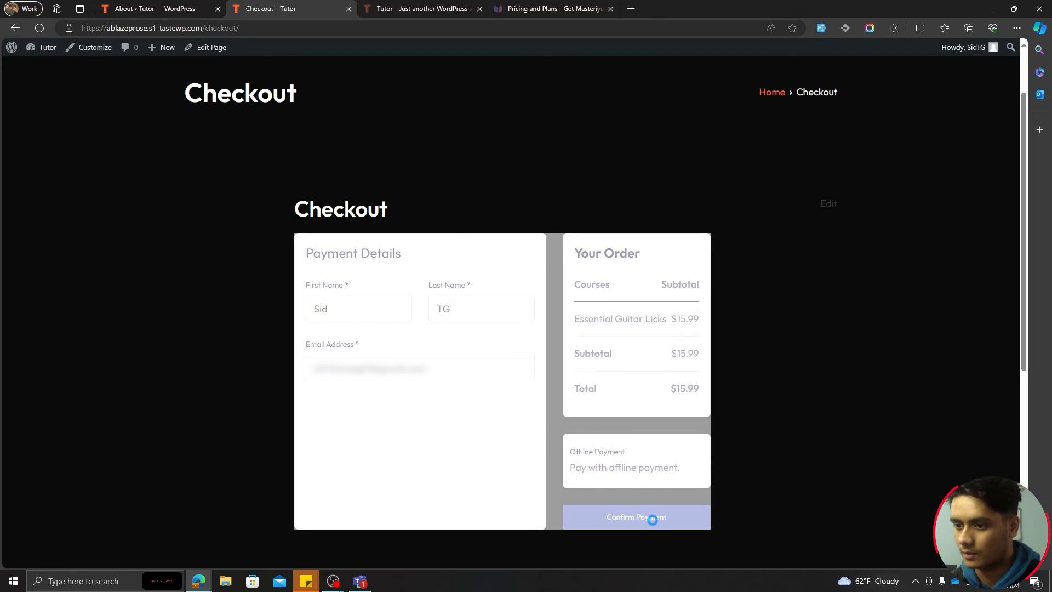
pyautogui.scroll(-3, 872, 388)
pyautogui.scroll(2, 871, 389)
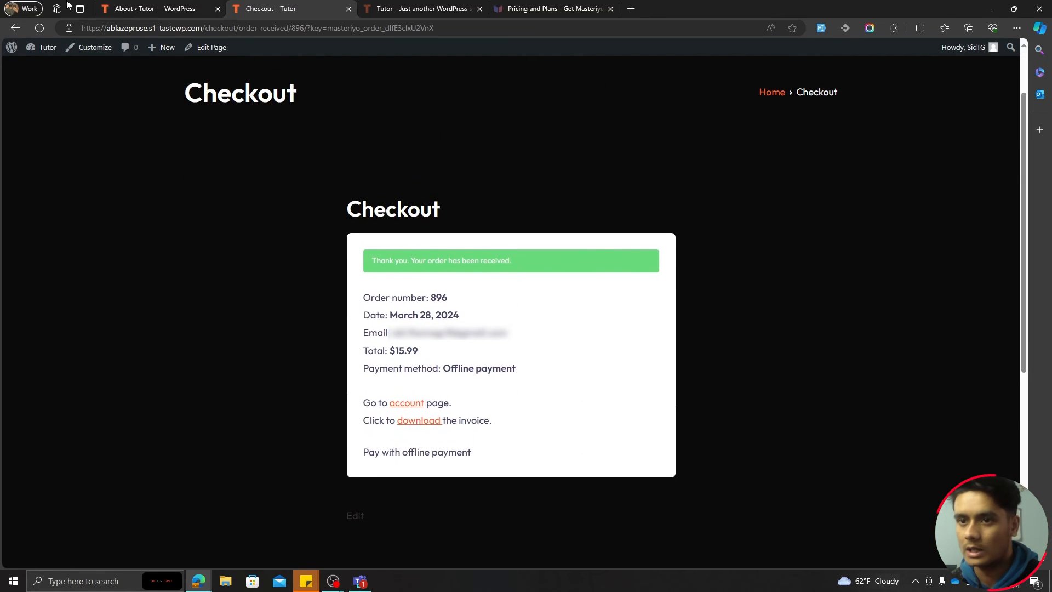
# In the WordPress admin's Masteriyo orders, set the new Essential Guitar Licks order's status to Completed and update the order
pyautogui.click(156, 8)
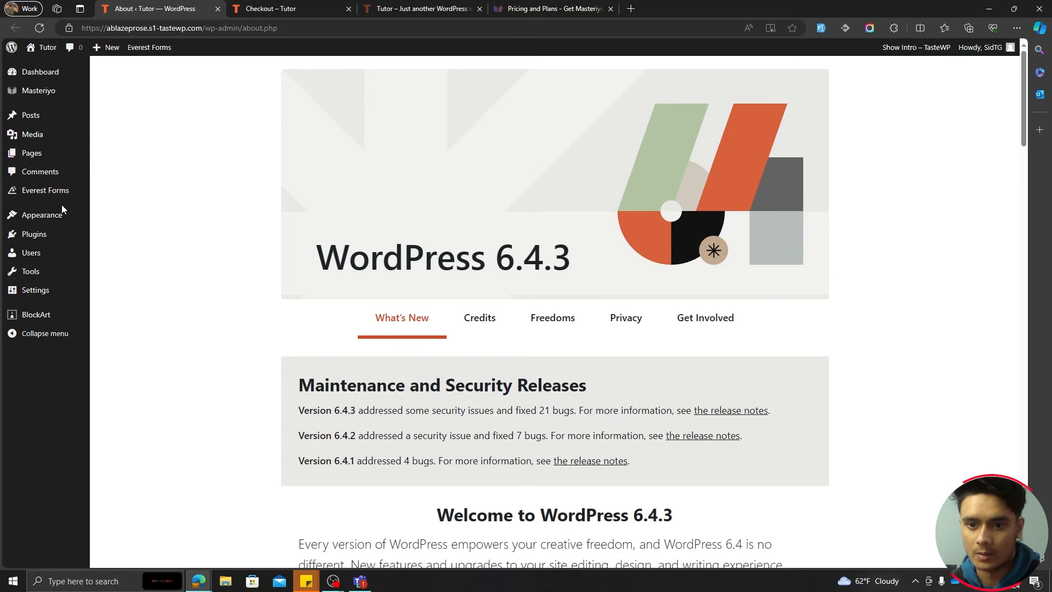
pyautogui.click(61, 97)
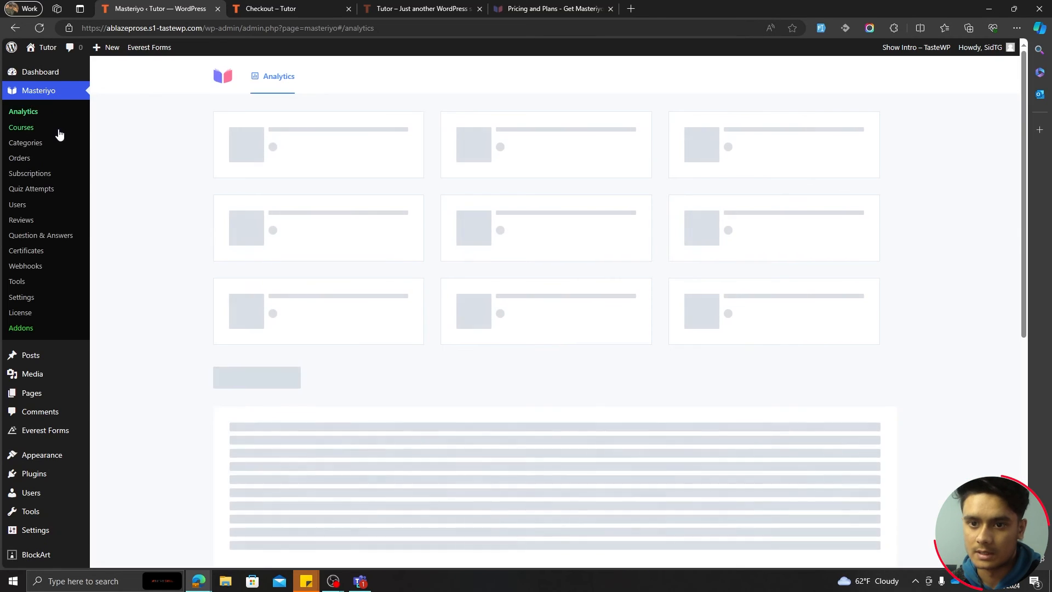
pyautogui.click(43, 129)
pyautogui.click(43, 158)
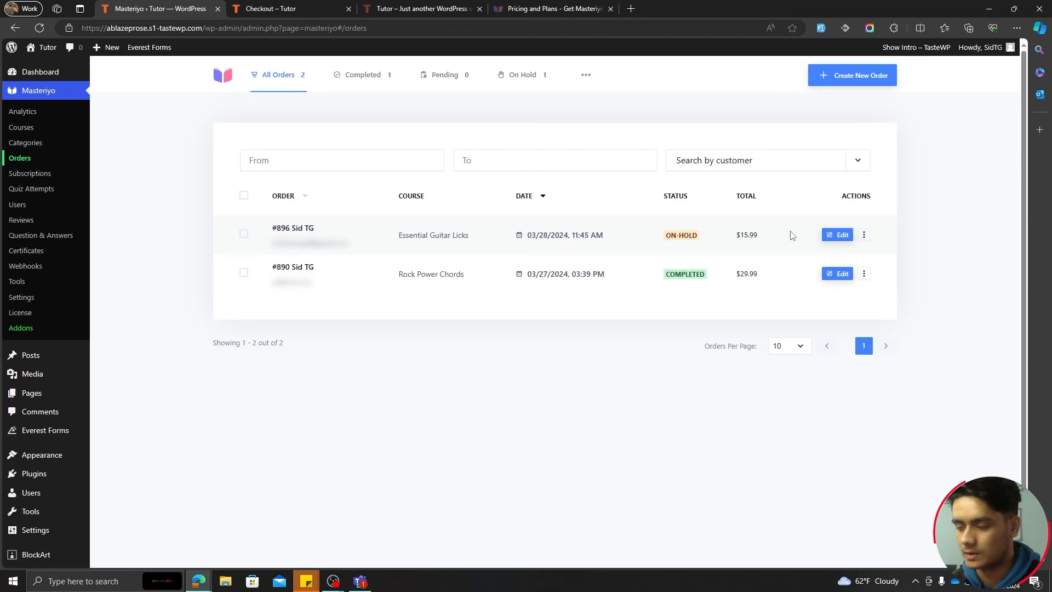
pyautogui.click(837, 235)
pyautogui.click(282, 310)
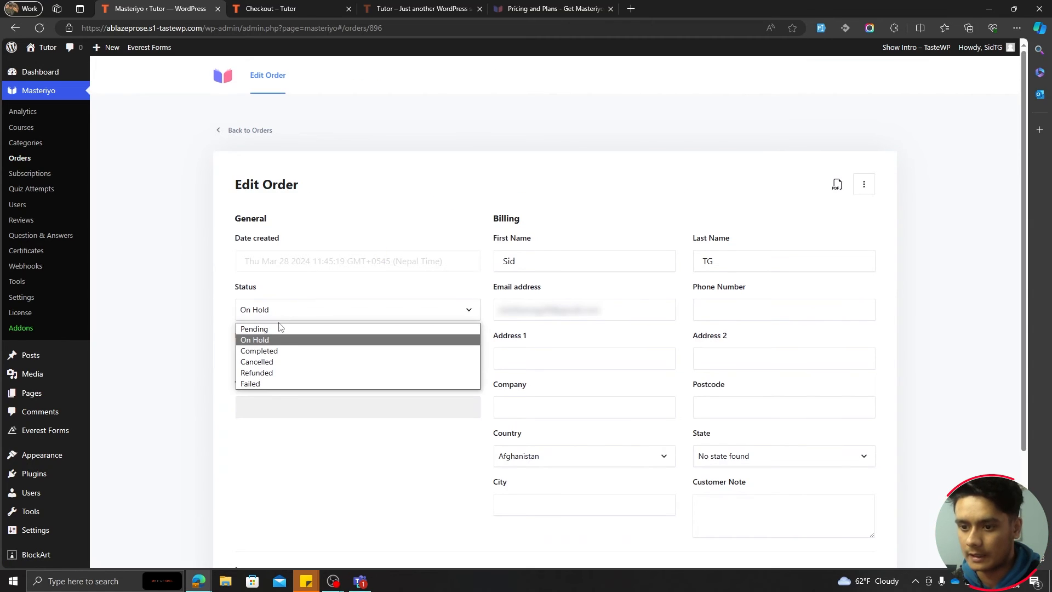
pyautogui.click(274, 352)
pyautogui.scroll(-1, 193, 374)
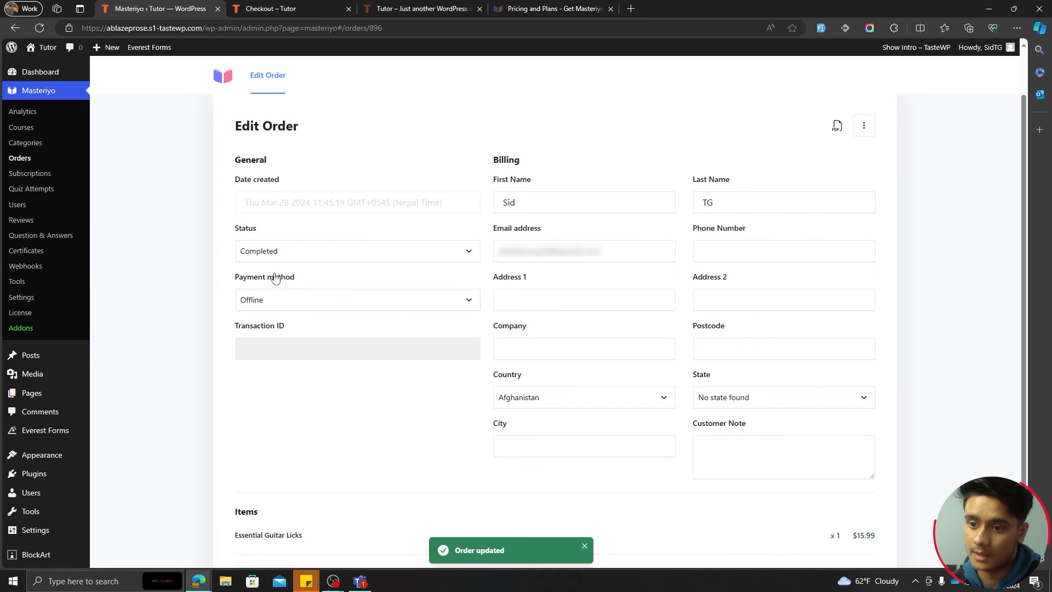
# Return to the order confirmation page, go to the account's own courses and start the Essential Guitar Licks course
pyautogui.hotkey('ctrl', 'Tab')
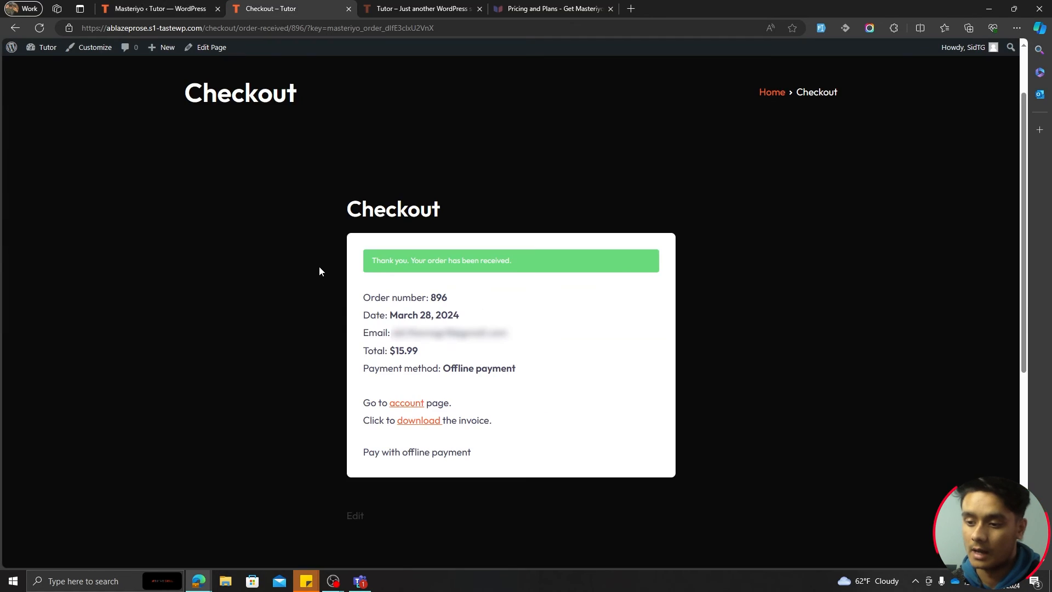
pyautogui.click(402, 405)
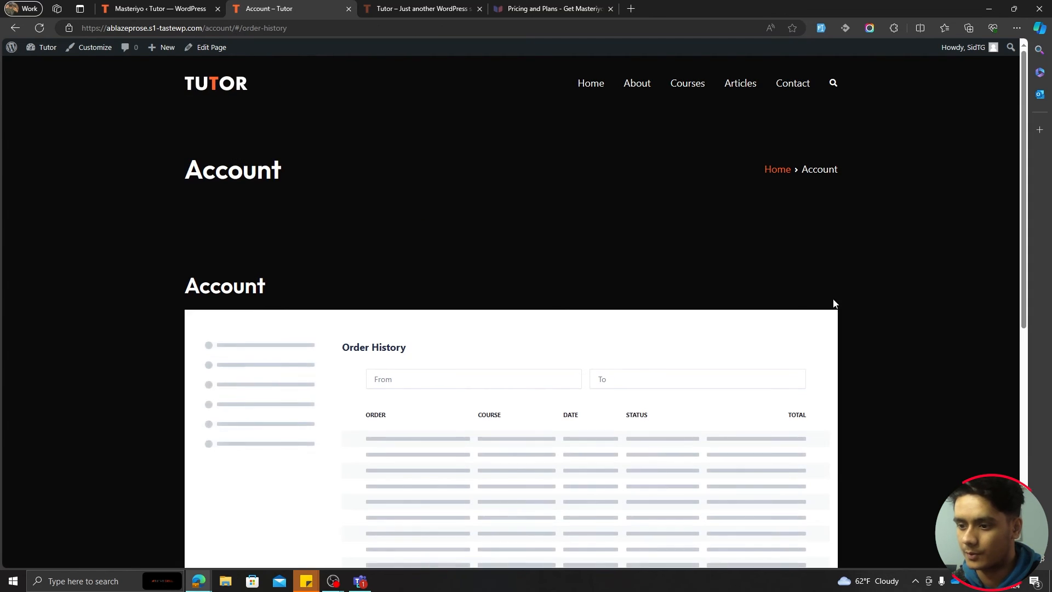
pyautogui.click(251, 331)
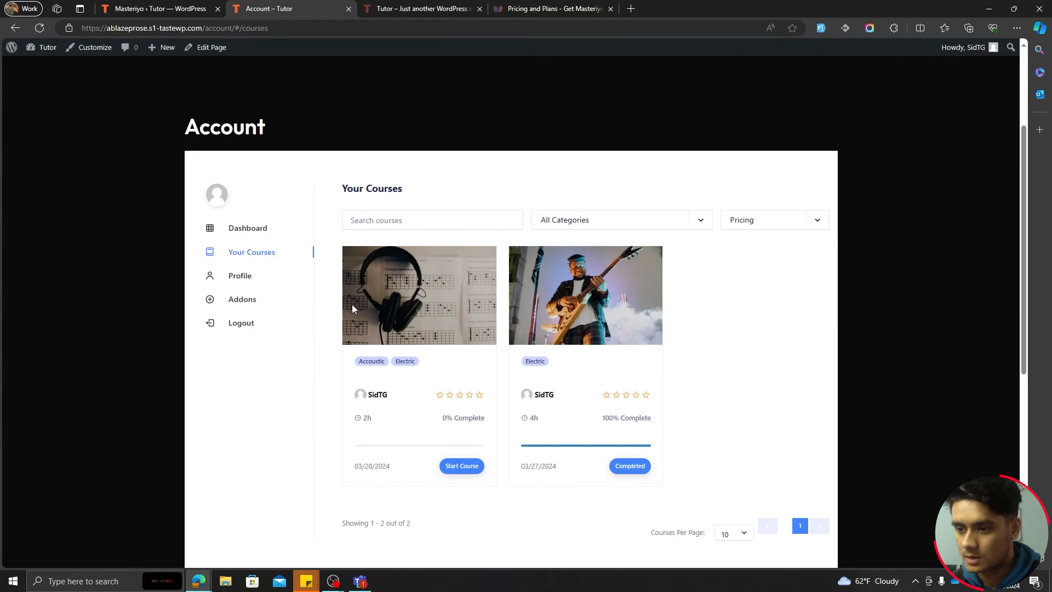
pyautogui.click(462, 466)
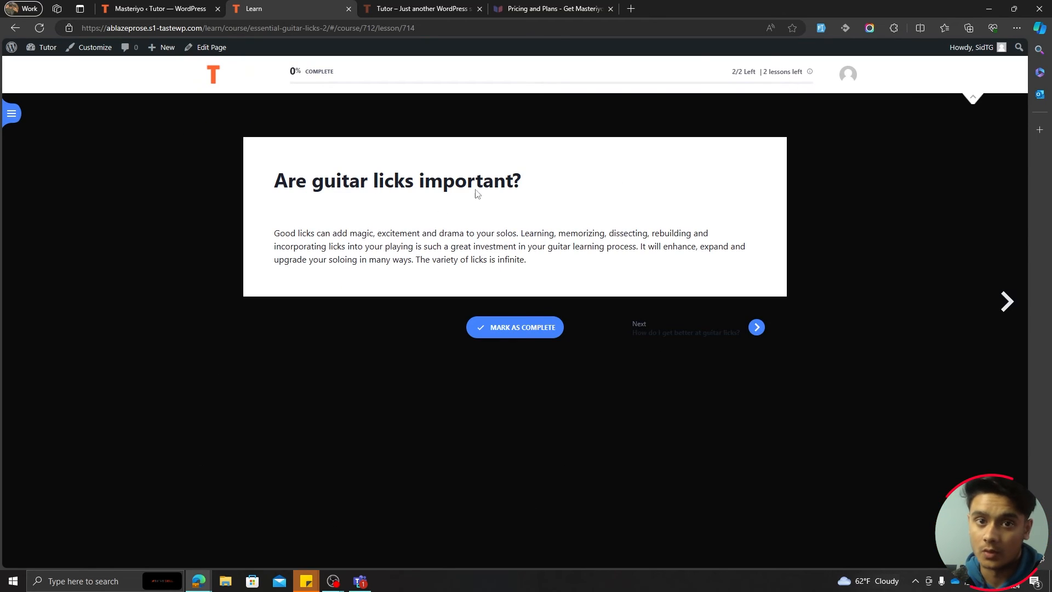
# Show the course's lesson list and mark both lessons, "Are guitar licks important?" and "How do I get better at guitar licks?", as complete
pyautogui.click(14, 115)
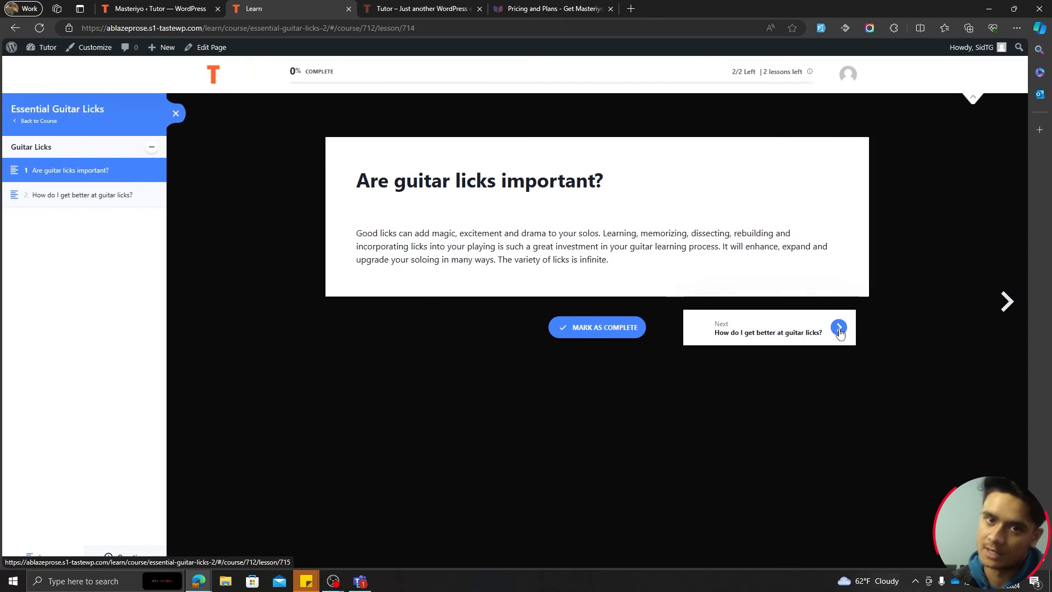
pyautogui.click(605, 331)
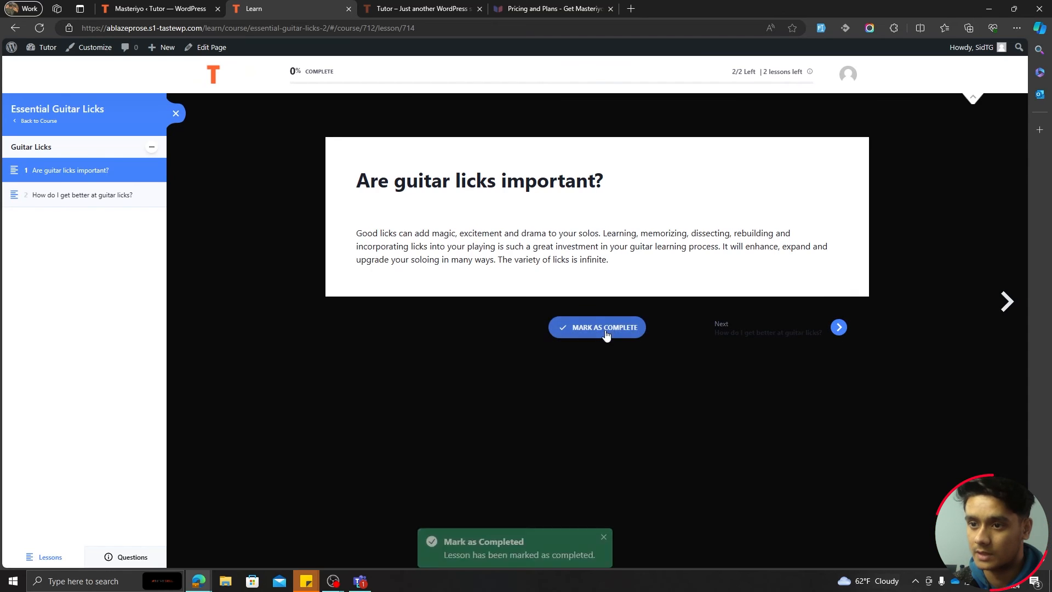
pyautogui.click(788, 331)
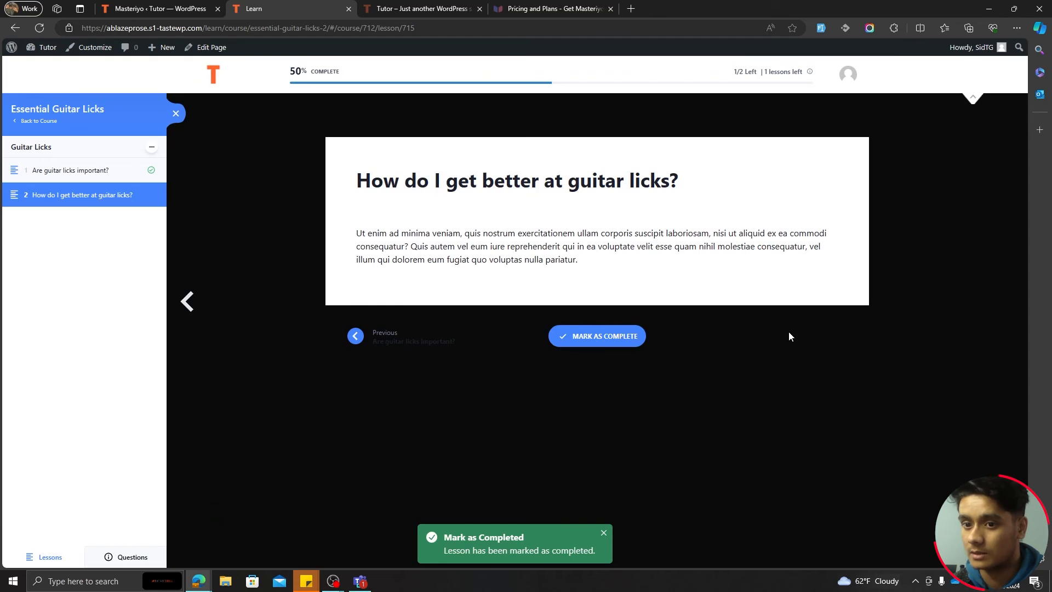
pyautogui.click(609, 338)
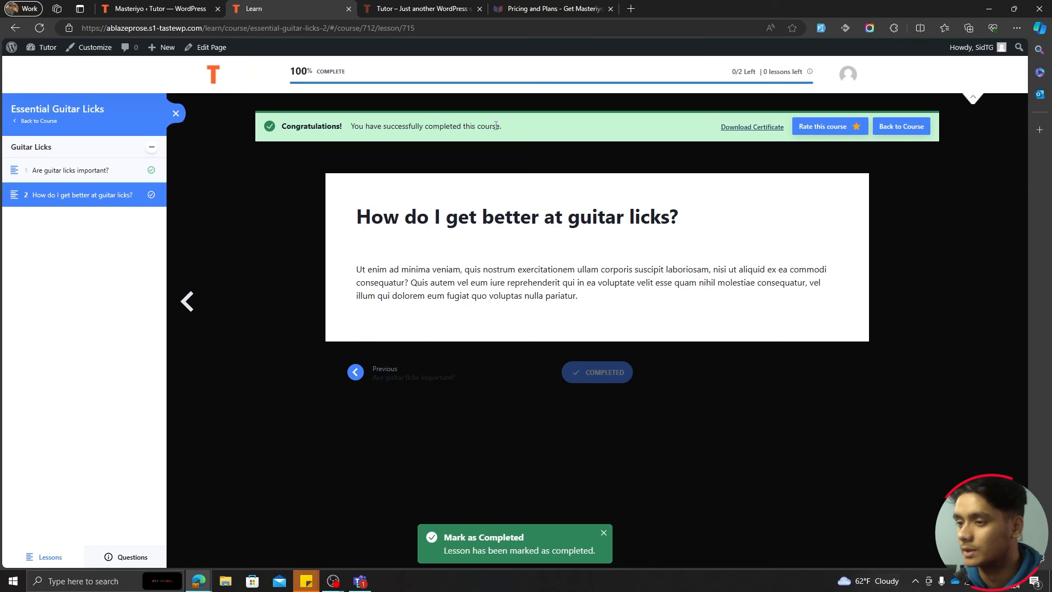
# Download the Essential Guitar Licks certificate from the account's certificates and open the downloaded PDF
pyautogui.click(758, 129)
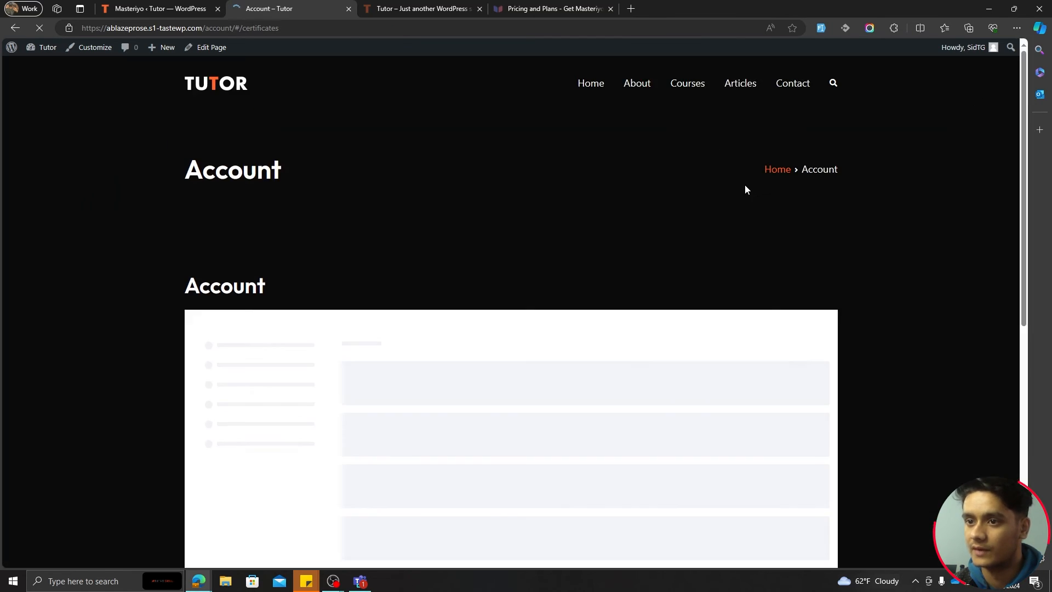
pyautogui.scroll(-2, 744, 190)
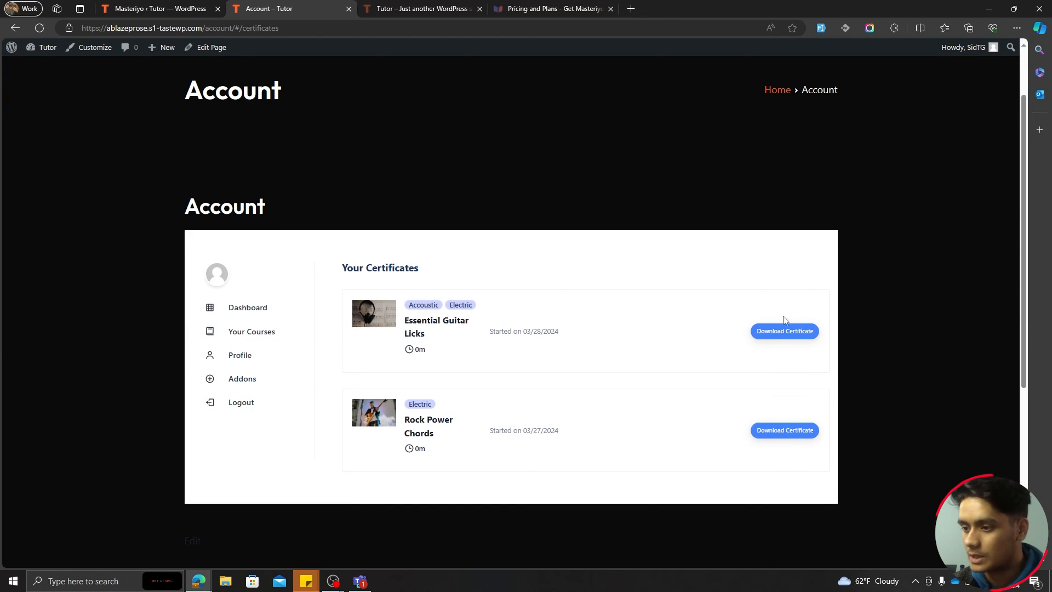
pyautogui.click(783, 333)
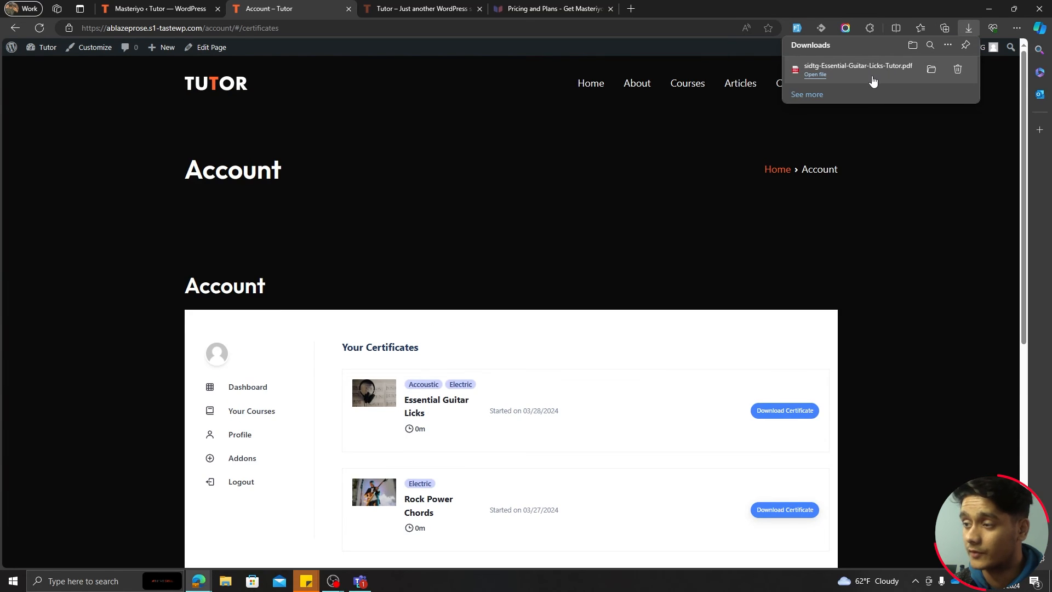
pyautogui.click(872, 80)
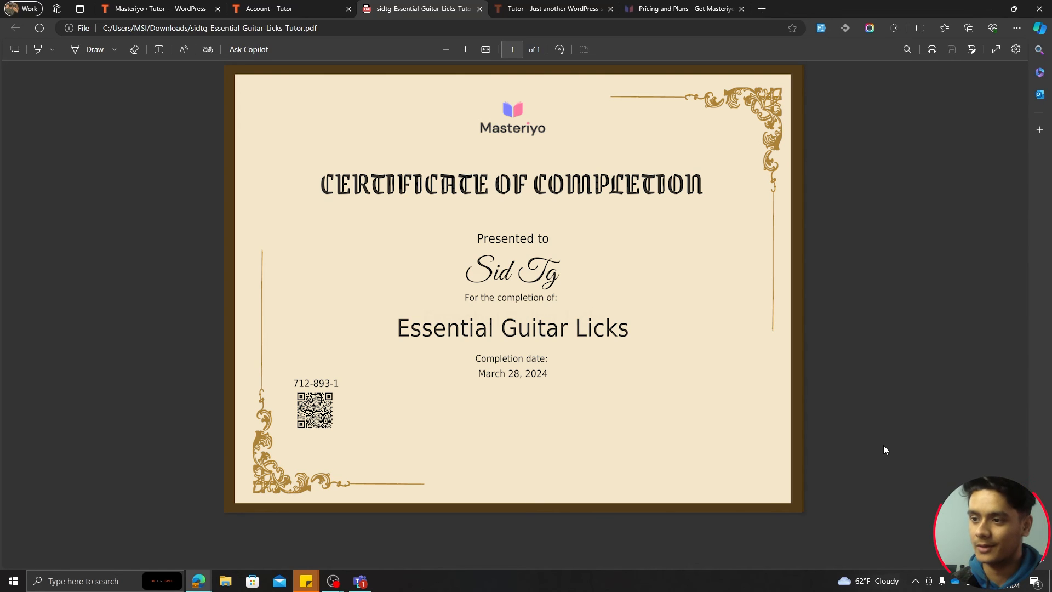